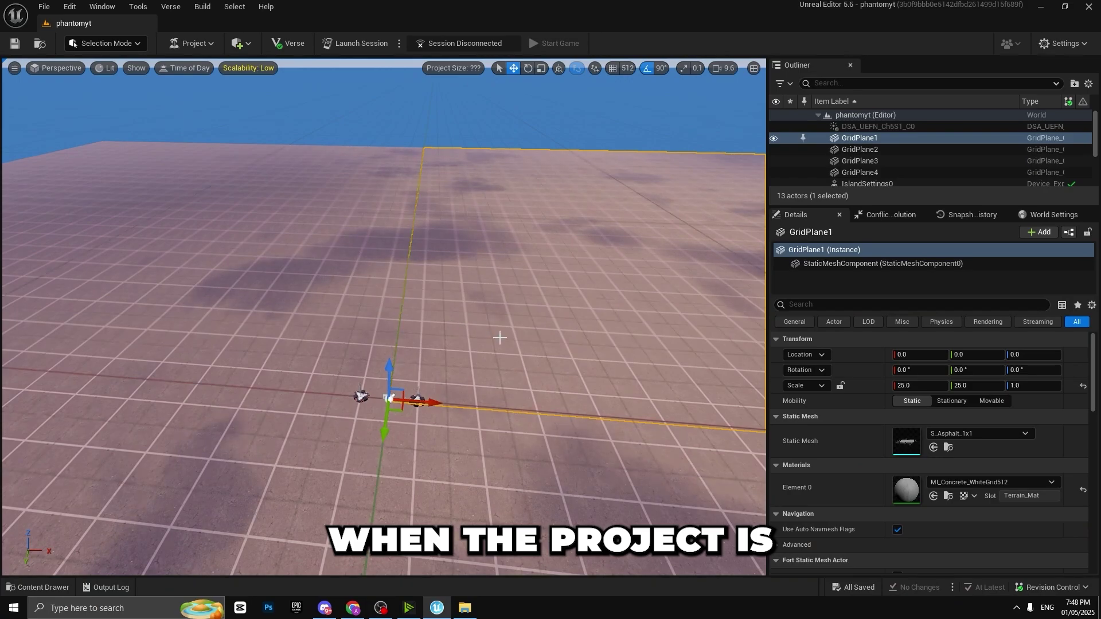
# Delete the four grid planes and the two player spawn pads from the level
pyautogui.press('s')
pyautogui.scroll(1, 500, 337)
pyautogui.moveTo(500, 338); pyautogui.dragTo(500, 343, button='right')
pyautogui.moveTo(408, 311); pyautogui.dragTo(407, 320, button='right')
pyautogui.press('s')
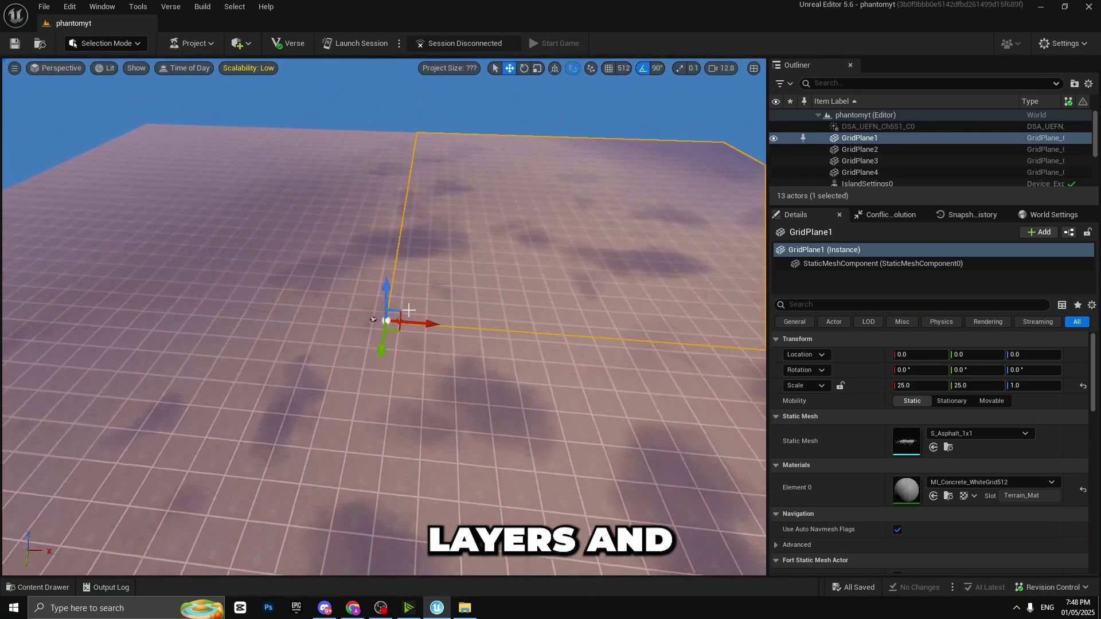
pyautogui.keyDown('ctrl'); pyautogui.click(328, 260); pyautogui.keyUp('ctrl')
pyautogui.keyDown('ctrl'); pyautogui.click(308, 366); pyautogui.keyUp('ctrl')
pyautogui.keyDown('ctrl'); pyautogui.click(462, 366); pyautogui.keyUp('ctrl')
pyautogui.press('w')
pyautogui.moveTo(475, 273); pyautogui.dragTo(536, 274, button='right')
pyautogui.moveTo(376, 275); pyautogui.dragTo(238, 289, button='right')
pyautogui.press('w')
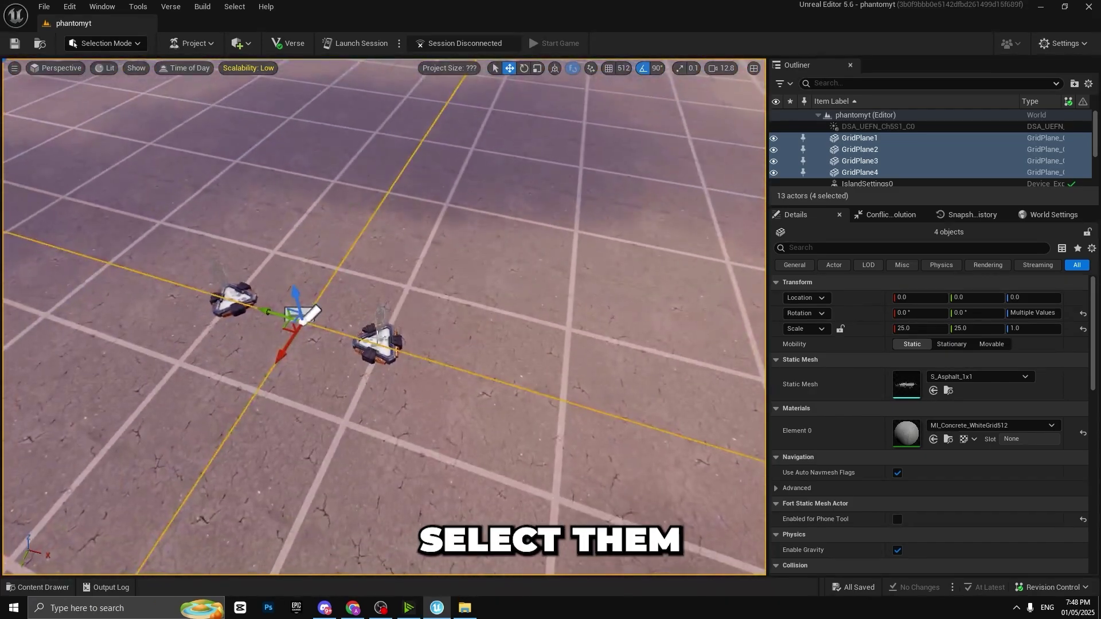
pyautogui.click(376, 342)
pyautogui.keyDown('ctrl'); pyautogui.click(232, 300); pyautogui.keyUp('ctrl')
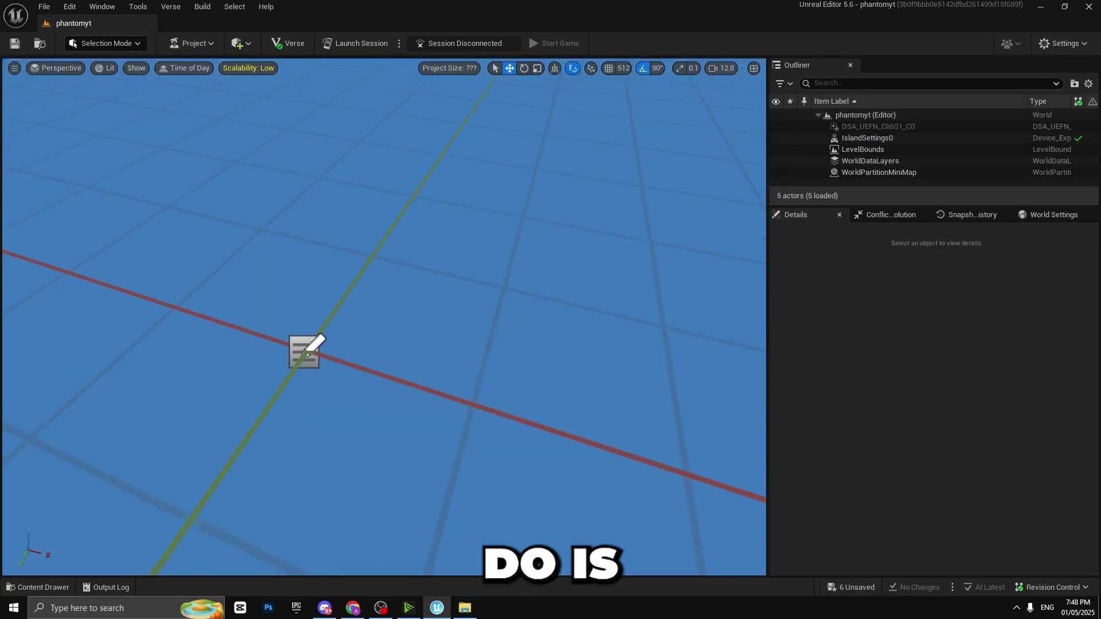
# Switch to File Explorer showing the 1v1map folder and maximize its window
pyautogui.press('s')
pyautogui.moveTo(516, 258); pyautogui.dragTo(482, 261, button='right')
pyautogui.press('w')
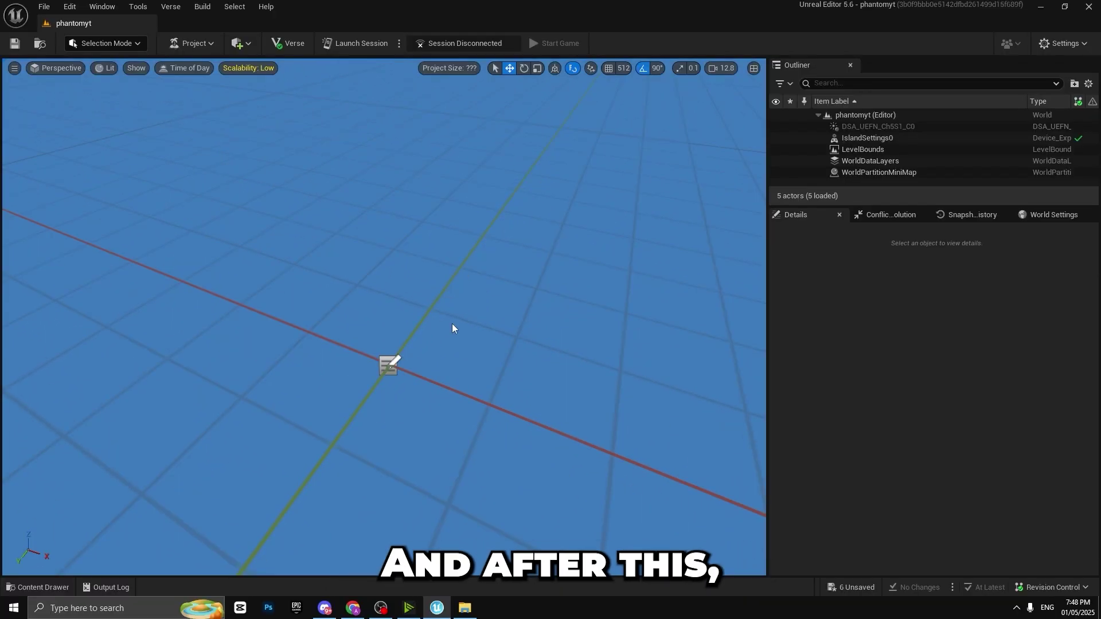
pyautogui.click(465, 608)
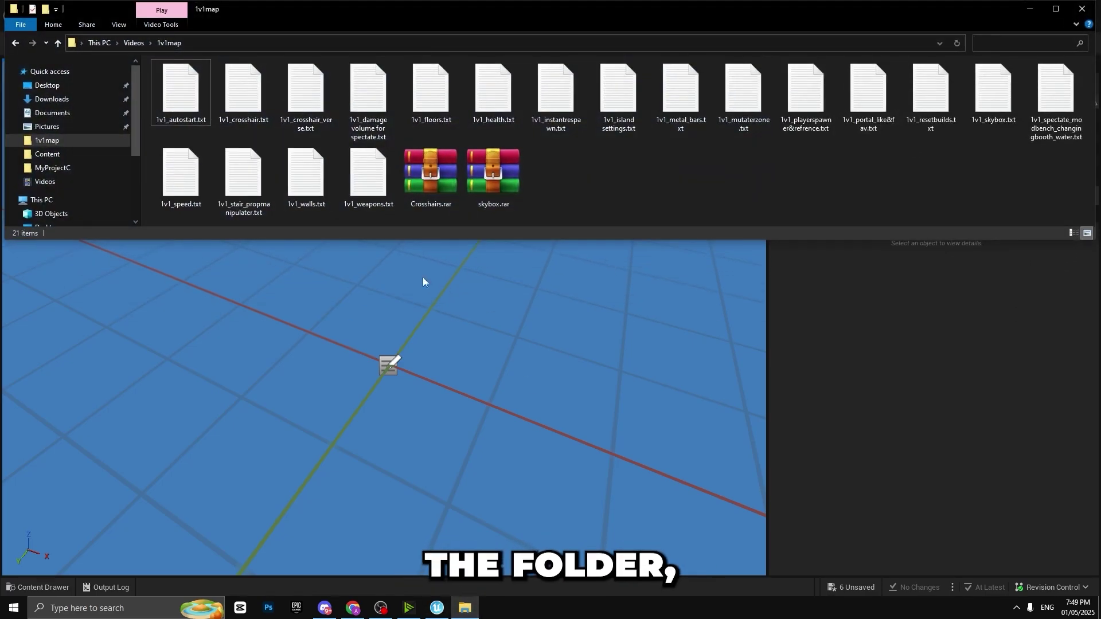
pyautogui.click(1056, 9)
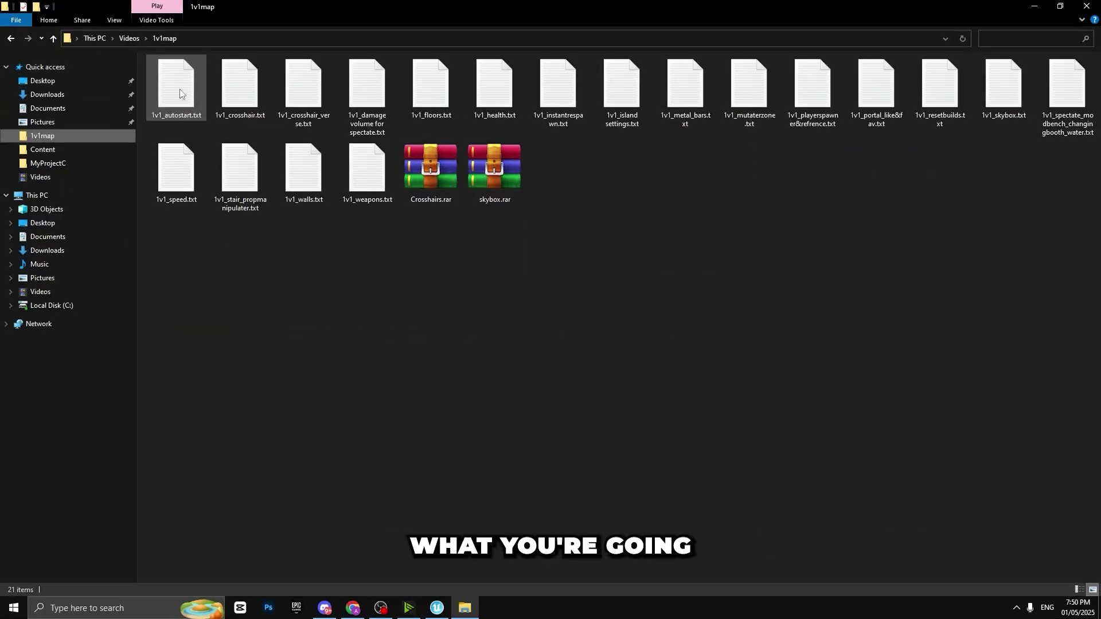
# Open 1v1_autostart.txt from the 1v1map folder and copy its entire contents
pyautogui.doubleClick(181, 92)
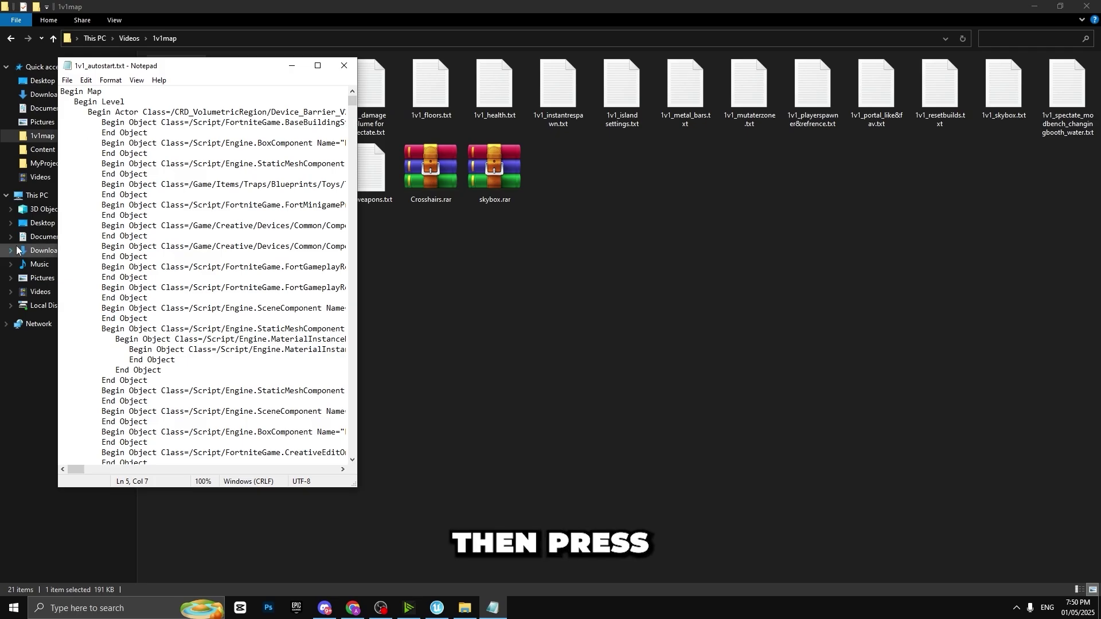
pyautogui.hotkey('ctrl', 'a')
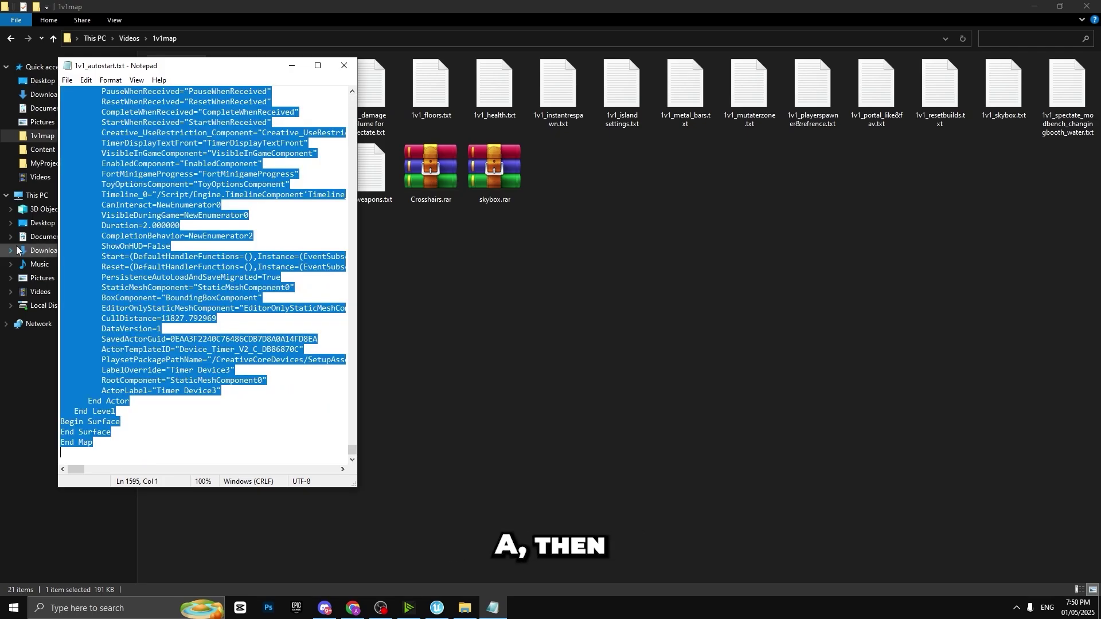
pyautogui.scroll(7, 228, 291)
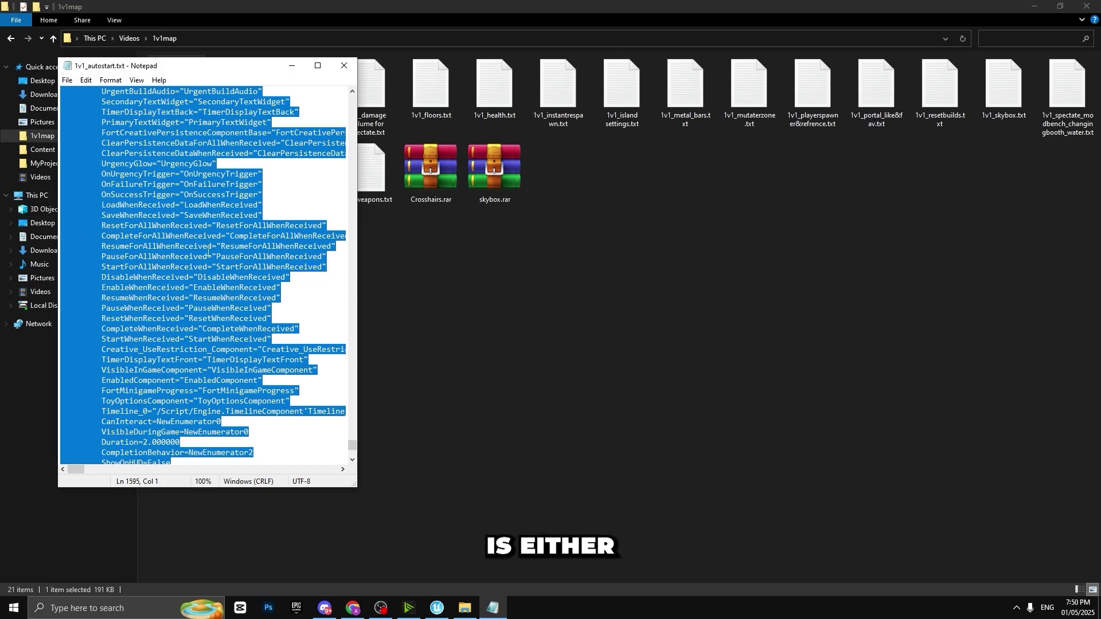
pyautogui.rightClick(223, 251)
pyautogui.click(253, 287)
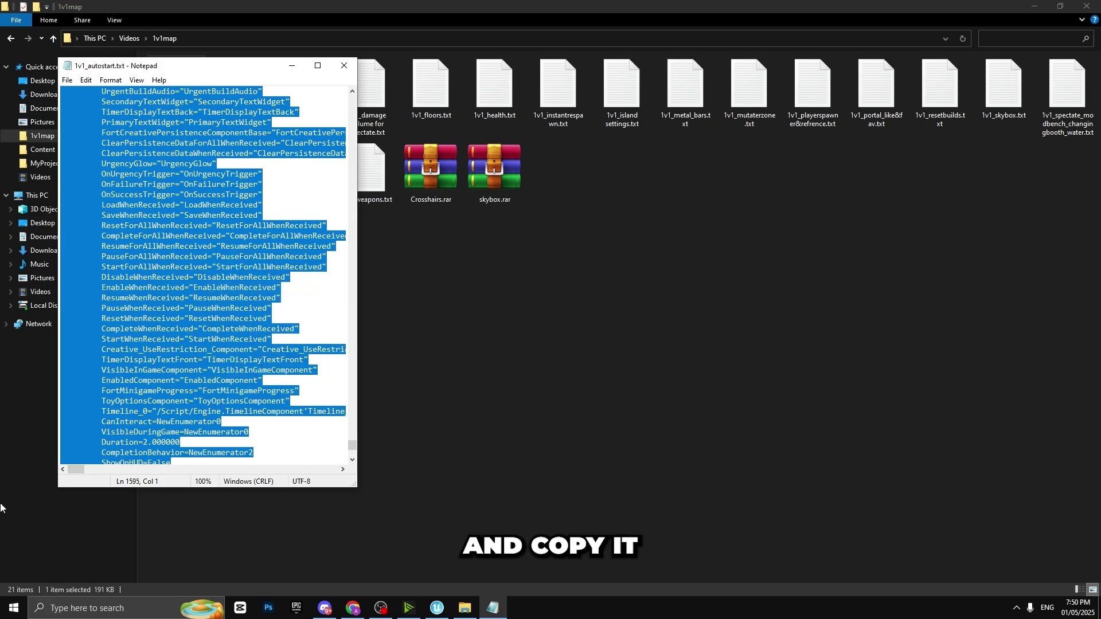
# Switch to Unreal Editor and paste the copied autostart devices into the empty level
pyautogui.click(436, 607)
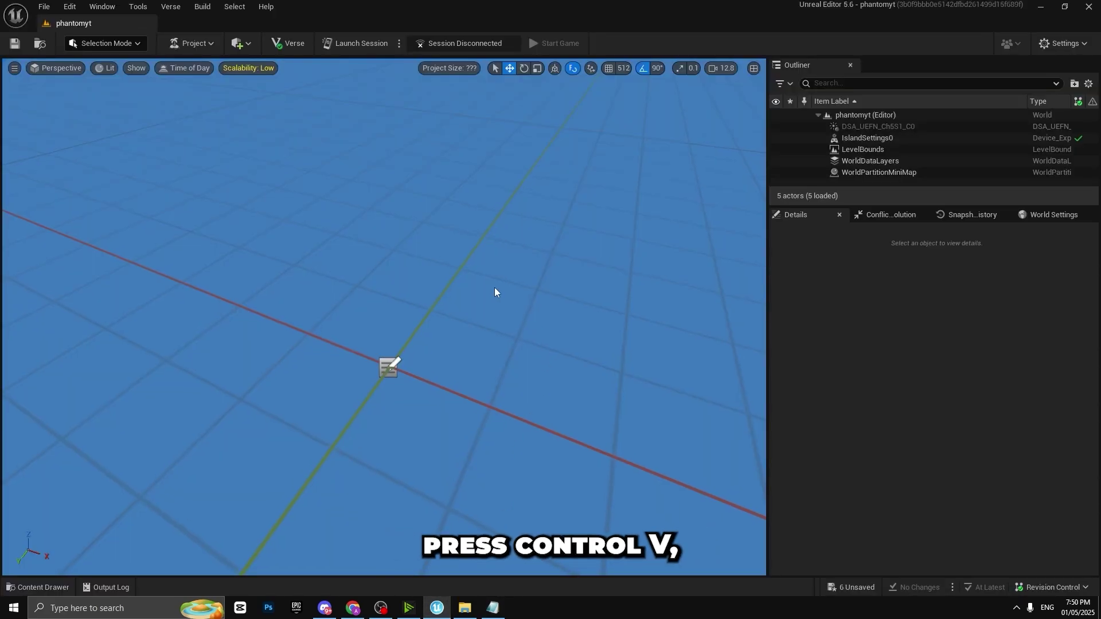
pyautogui.rightClick(557, 241)
pyautogui.moveTo(598, 280)
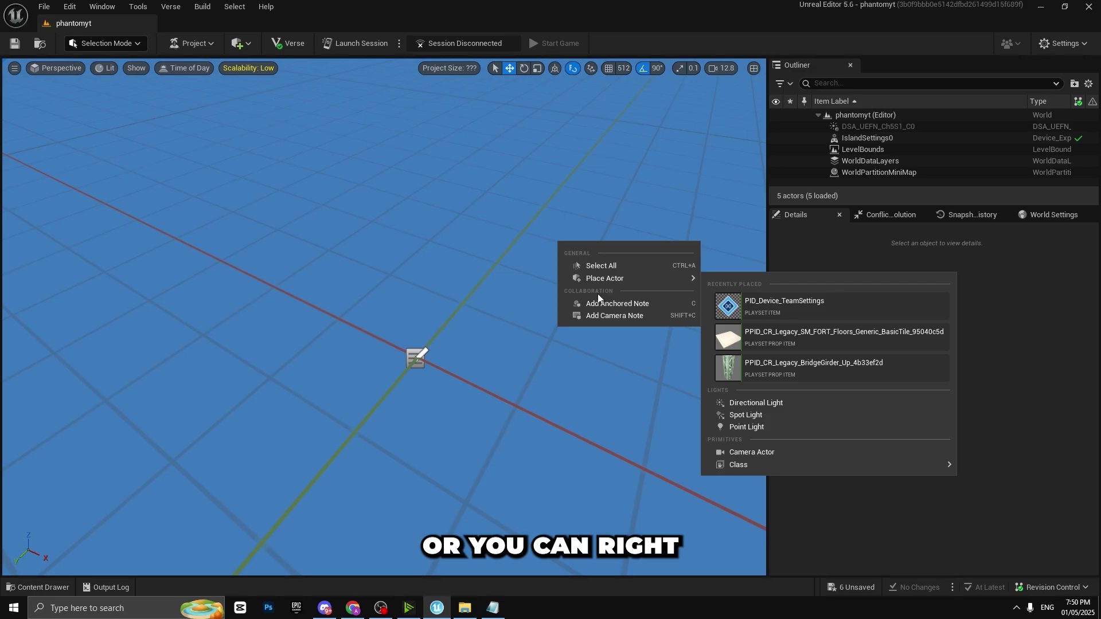
pyautogui.click(544, 278)
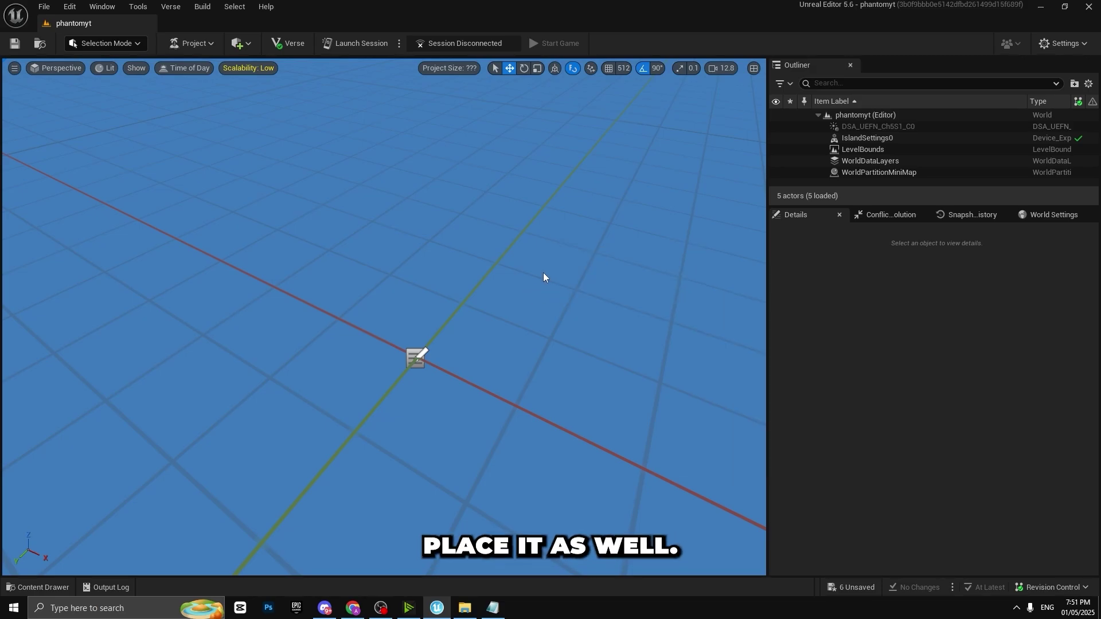
pyautogui.hotkey('ctrl', 'v')
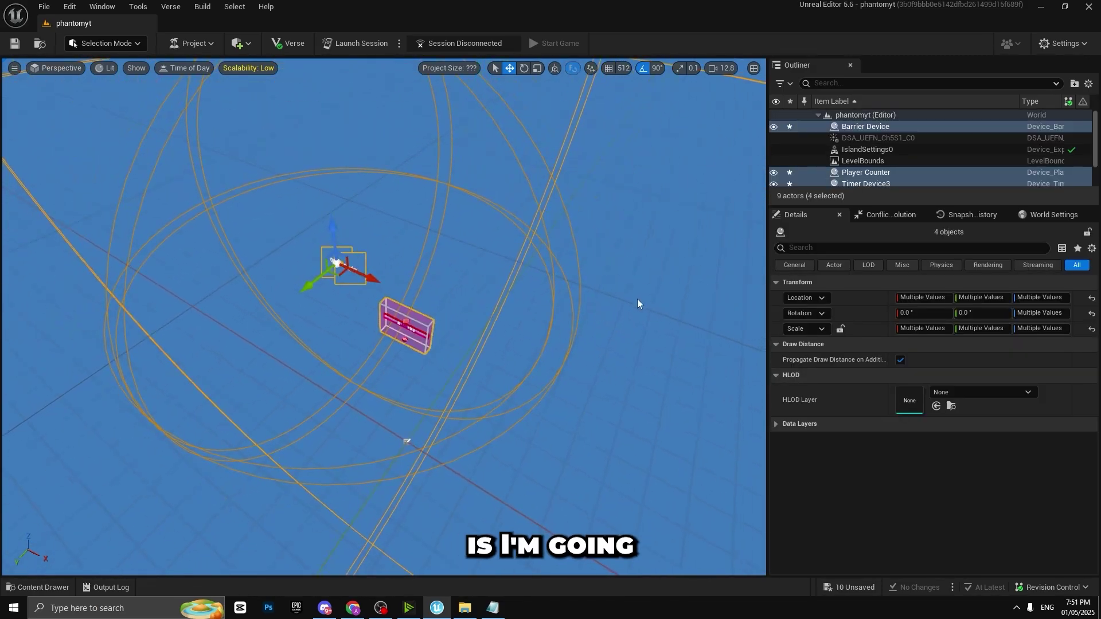
pyautogui.click(564, 329)
pyautogui.moveTo(564, 329); pyautogui.dragTo(560, 399, button='right')
pyautogui.scroll(5, 560, 399)
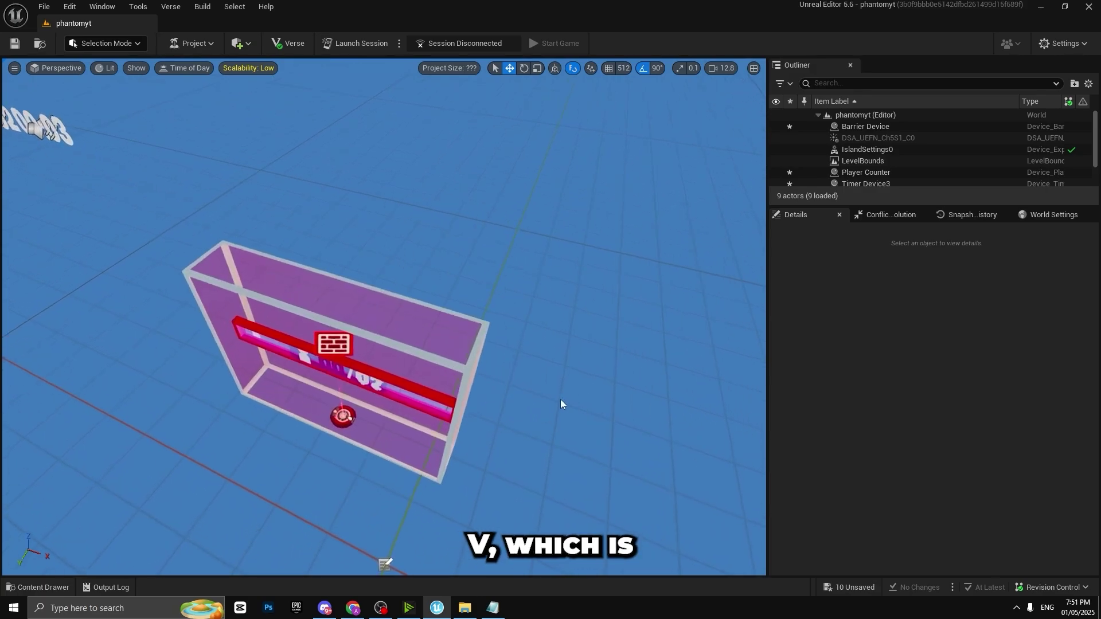
pyautogui.scroll(-6, 516, 400)
# Close the autostart text file, then open 1v1_crosshair.txt from the 1v1map folder and copy all of its text
pyautogui.click(492, 608)
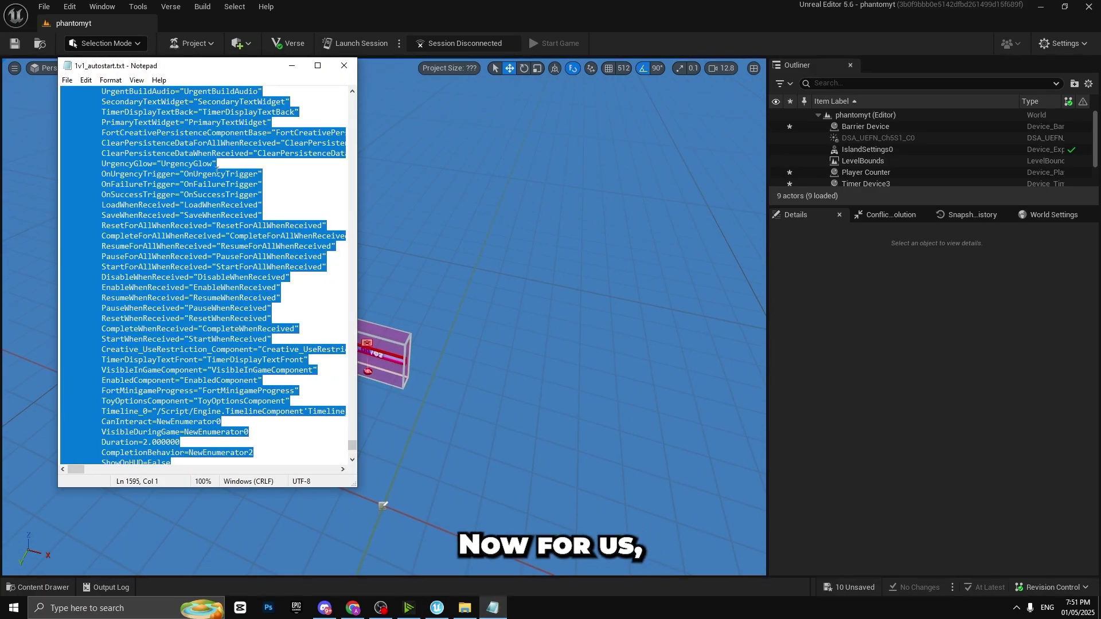
pyautogui.click(344, 66)
pyautogui.click(465, 609)
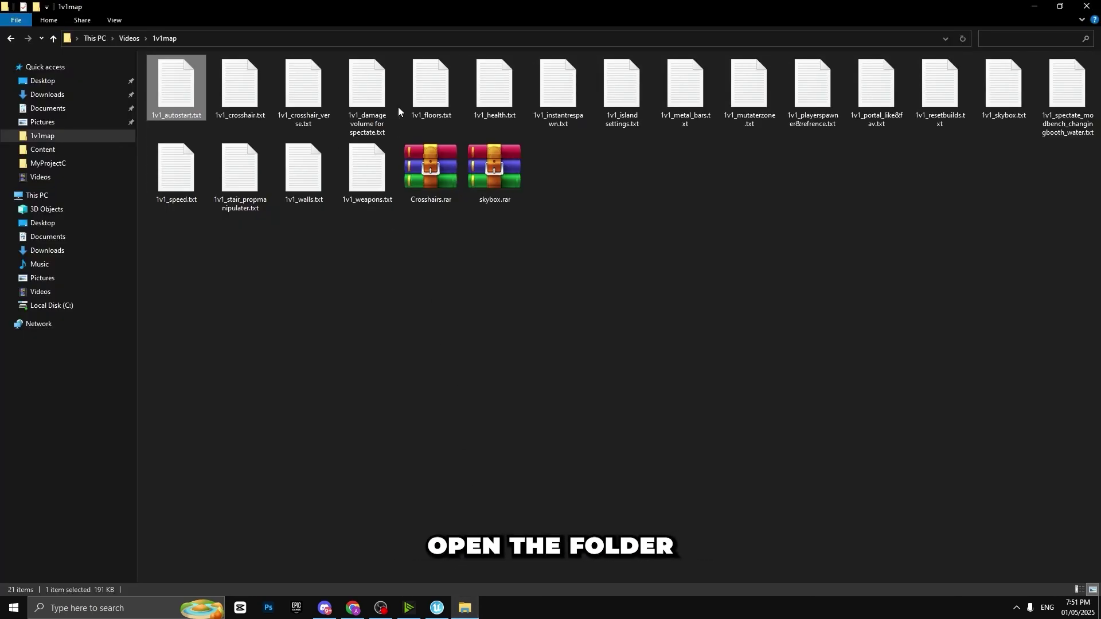
pyautogui.doubleClick(239, 101)
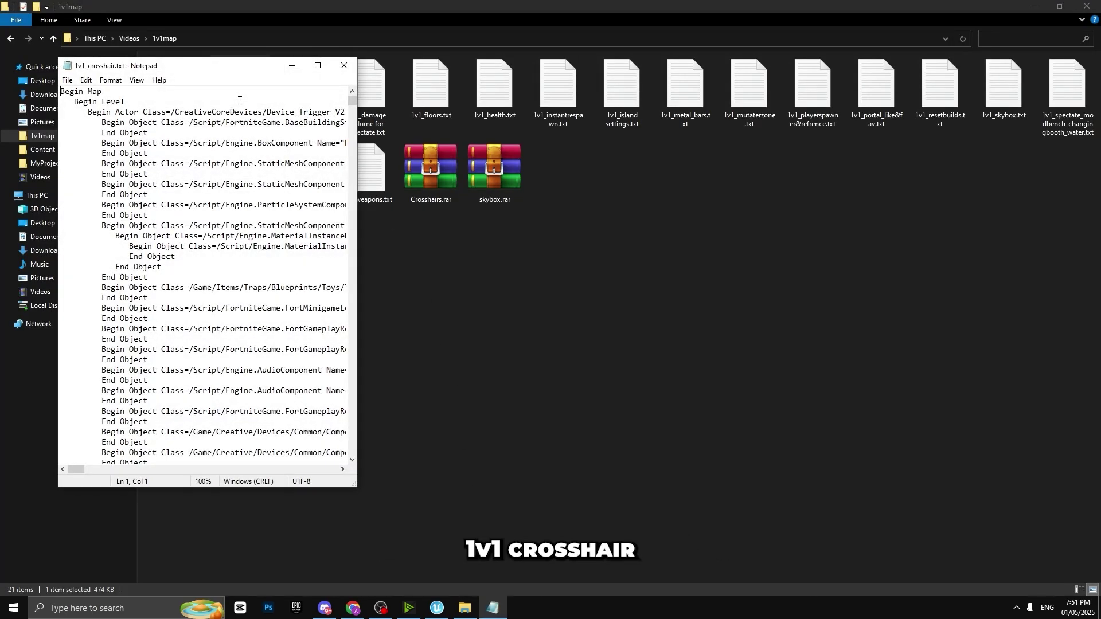
pyautogui.hotkey('ctrl', 'a')
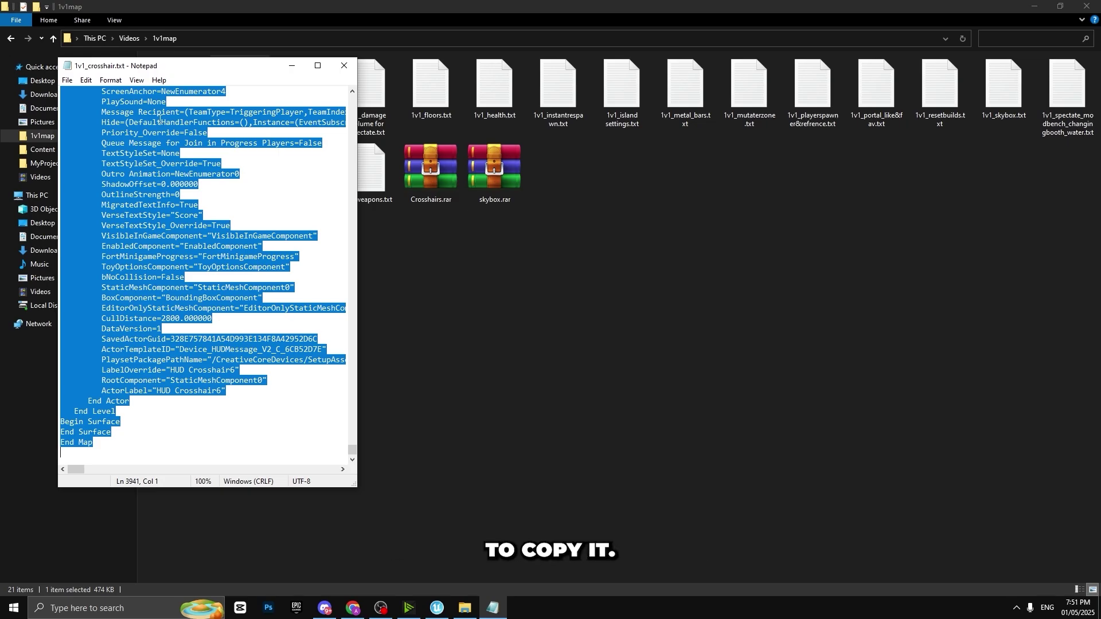
# Switch back to Unreal Editor and paste the copied crosshair devices into the level
pyautogui.click(436, 605)
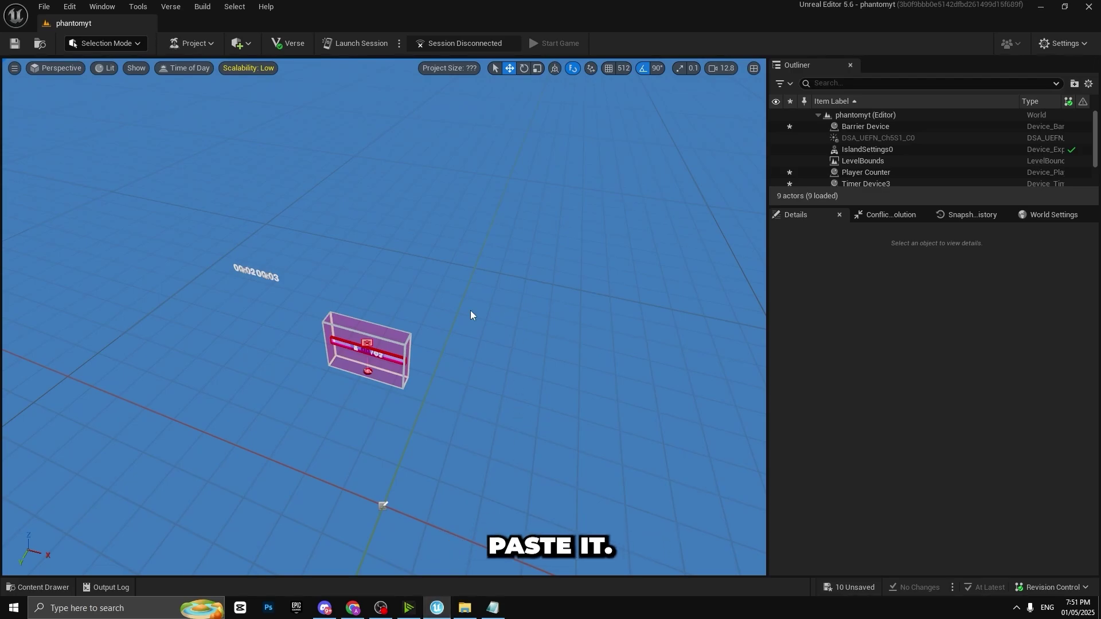
pyautogui.hotkey('ctrl', 'v')
pyautogui.moveTo(470, 314); pyautogui.dragTo(470, 315, button='right')
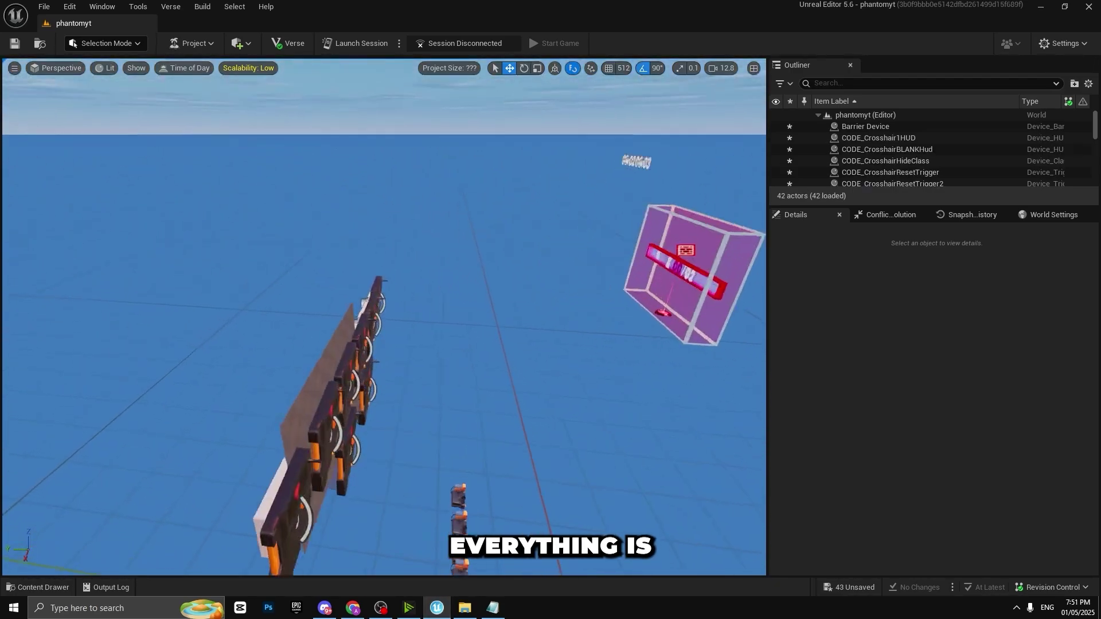
pyautogui.moveTo(473, 380); pyautogui.dragTo(457, 412, button='right')
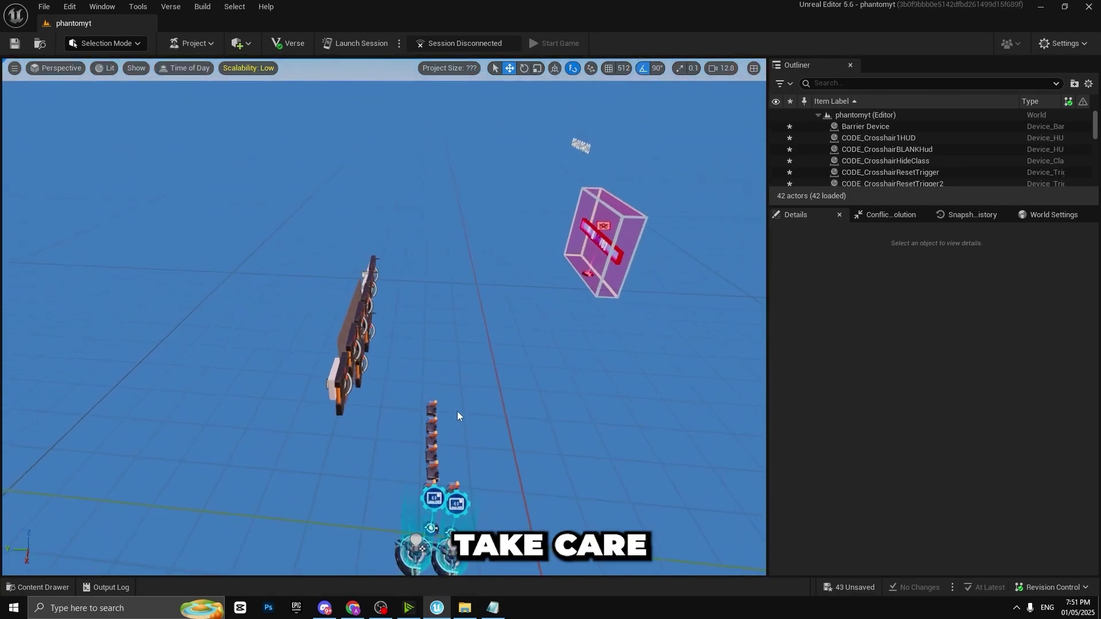
# Close the crosshair device text file and copy all the code from 1v1_crosshair_verse.txt in the 1v1map folder
pyautogui.click(492, 607)
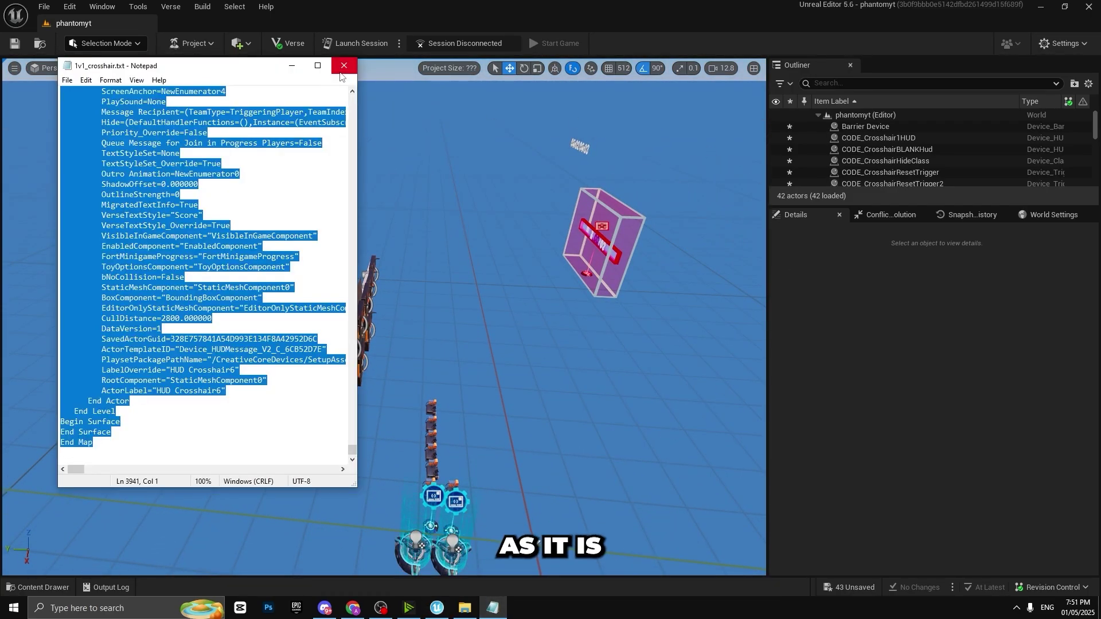
pyautogui.click(341, 71)
pyautogui.click(463, 607)
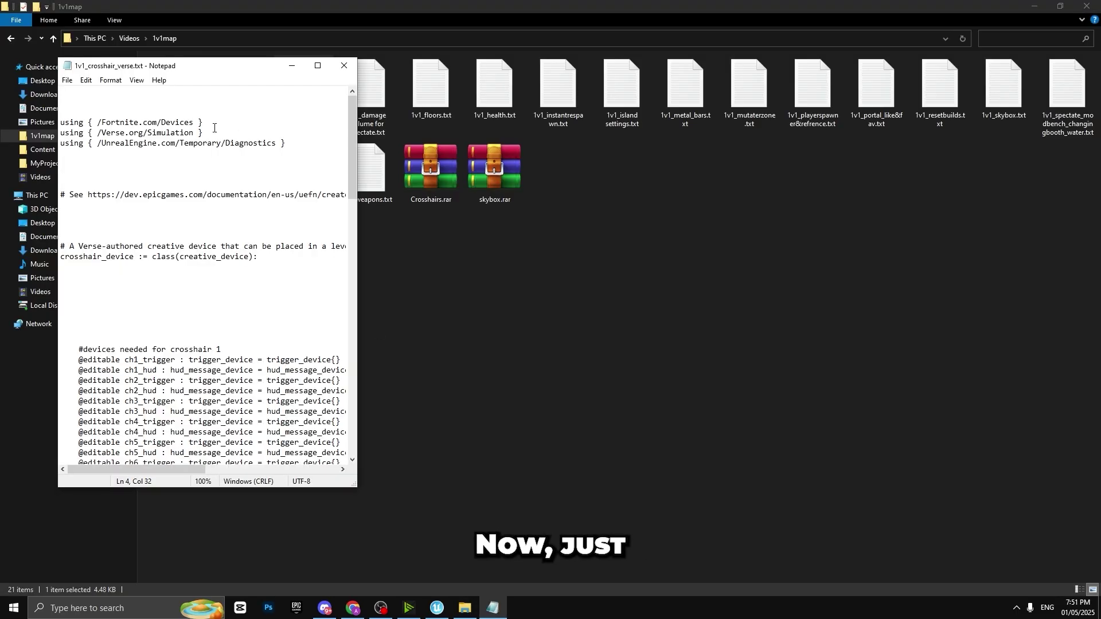
pyautogui.hotkey('ctrl', 'a')
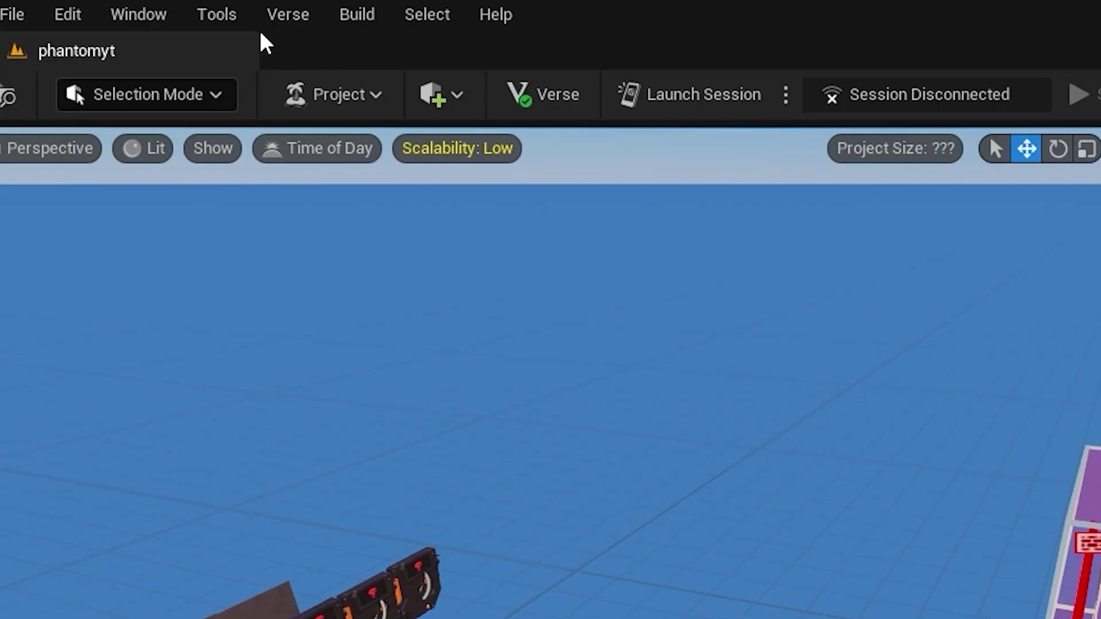
# Display the Verse Explorer in Unreal Editor and start adding a new Verse file to the phantomyt project
pyautogui.click(170, 9)
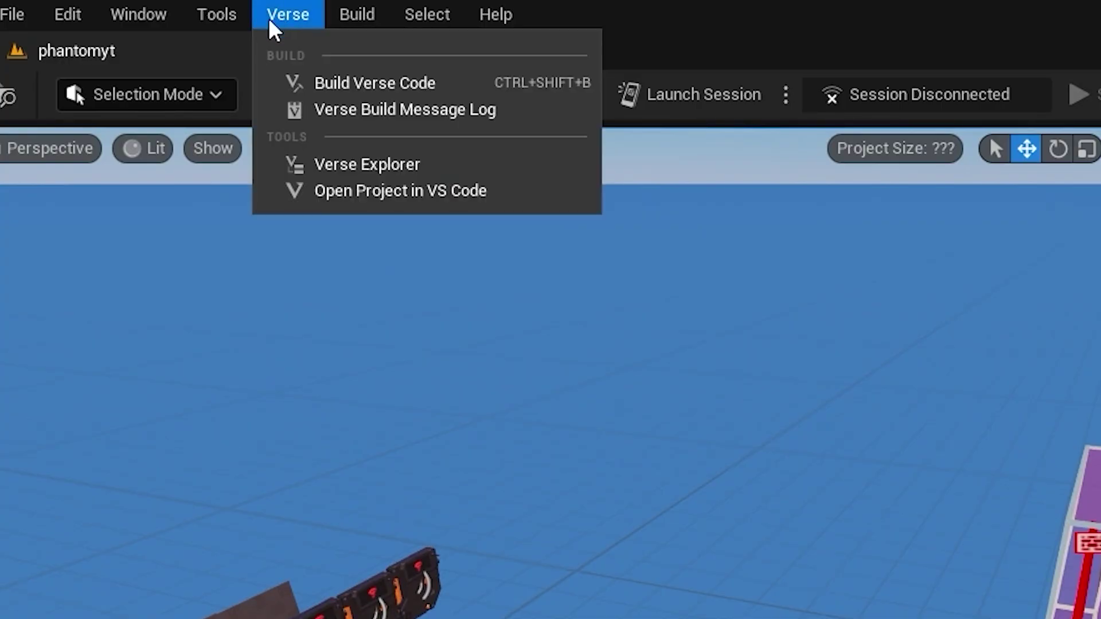
pyautogui.click(376, 168)
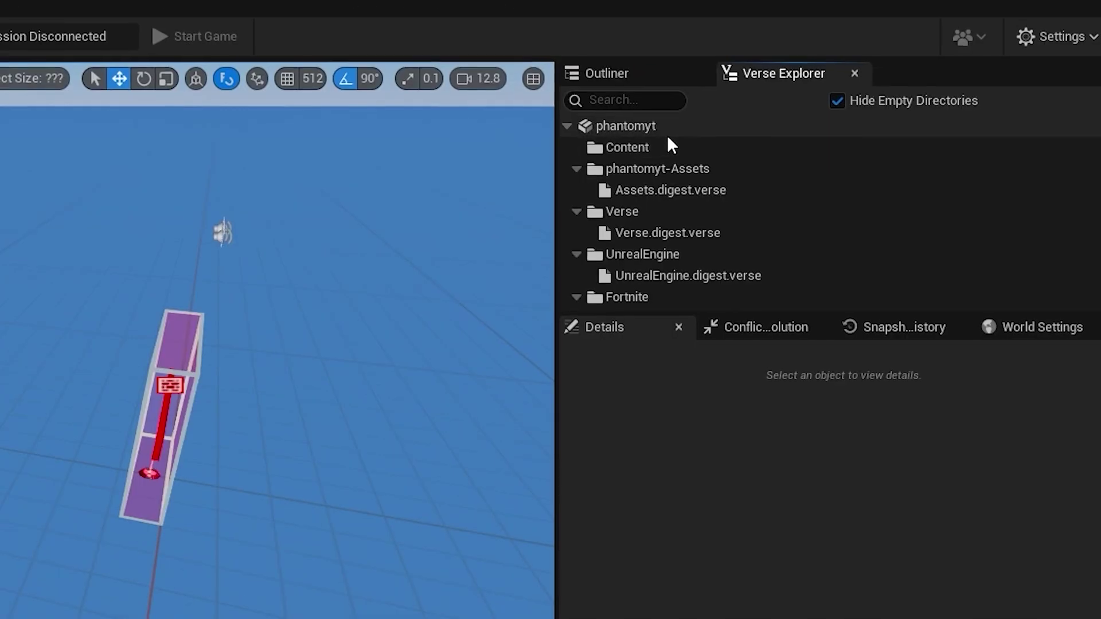
pyautogui.rightClick(680, 118)
pyautogui.click(786, 167)
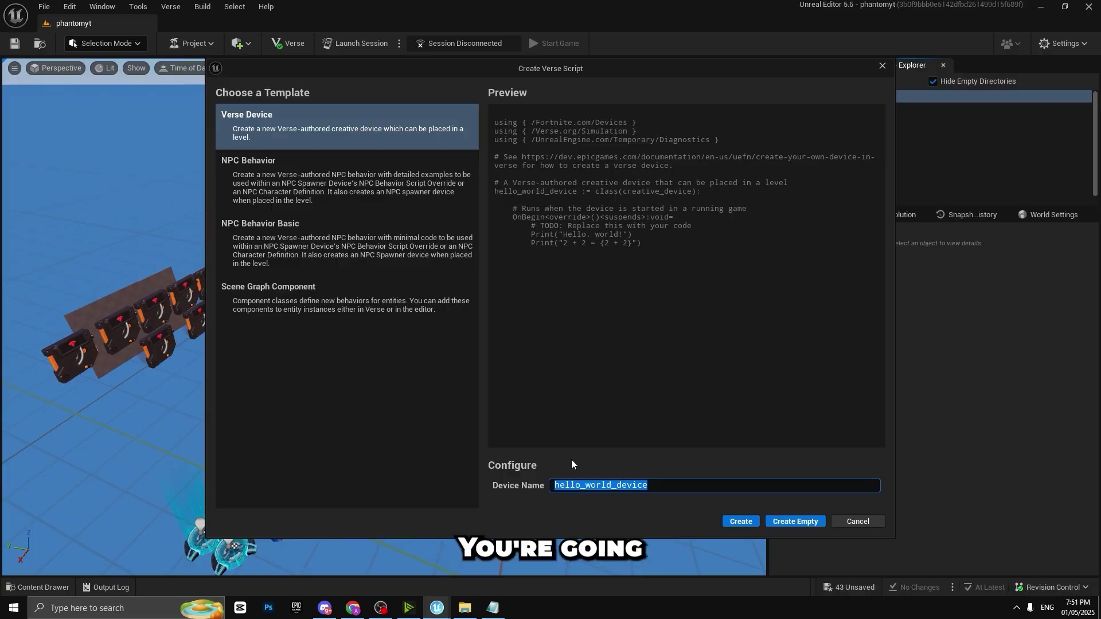
# Create an empty Verse script named crosshair and save all the listed unsaved content
pyautogui.press('BackSpace')
pyautogui.write('c')
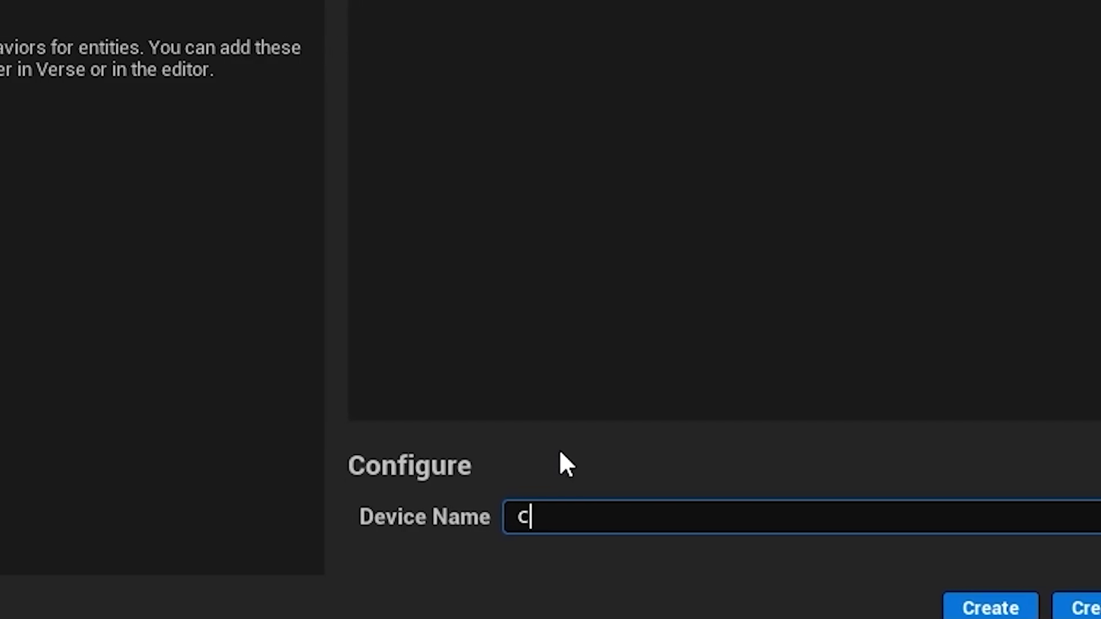
pyautogui.write('rps')
pyautogui.press('BackSpace')
pyautogui.press('BackSpace')
pyautogui.press('BackSpace')
pyautogui.press('BackSpace')
pyautogui.write('crosshair')
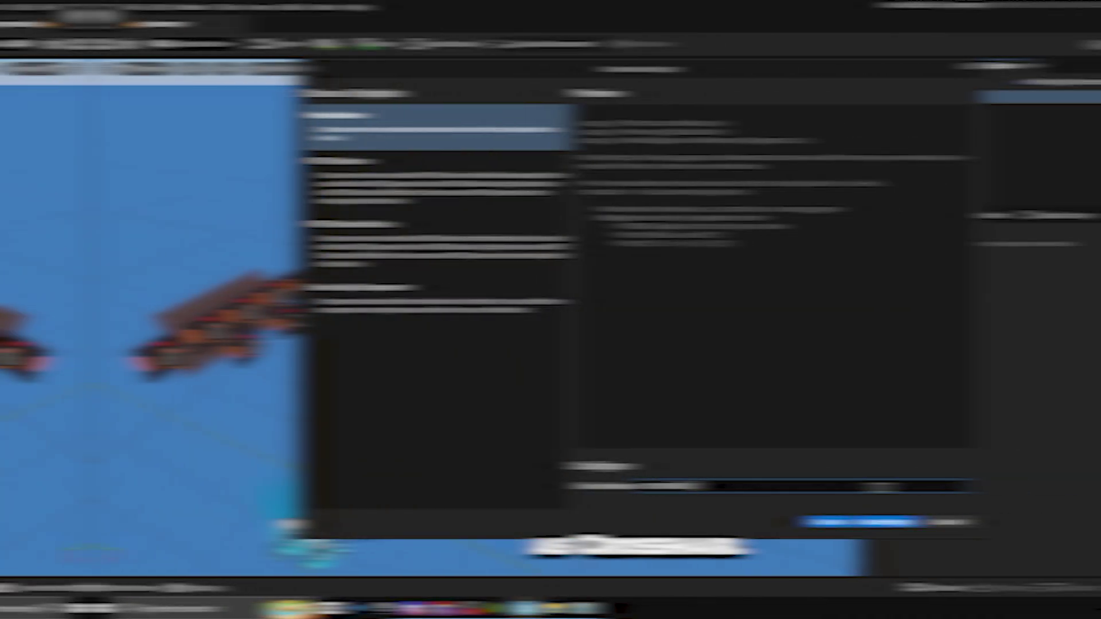
pyautogui.click(970, 608)
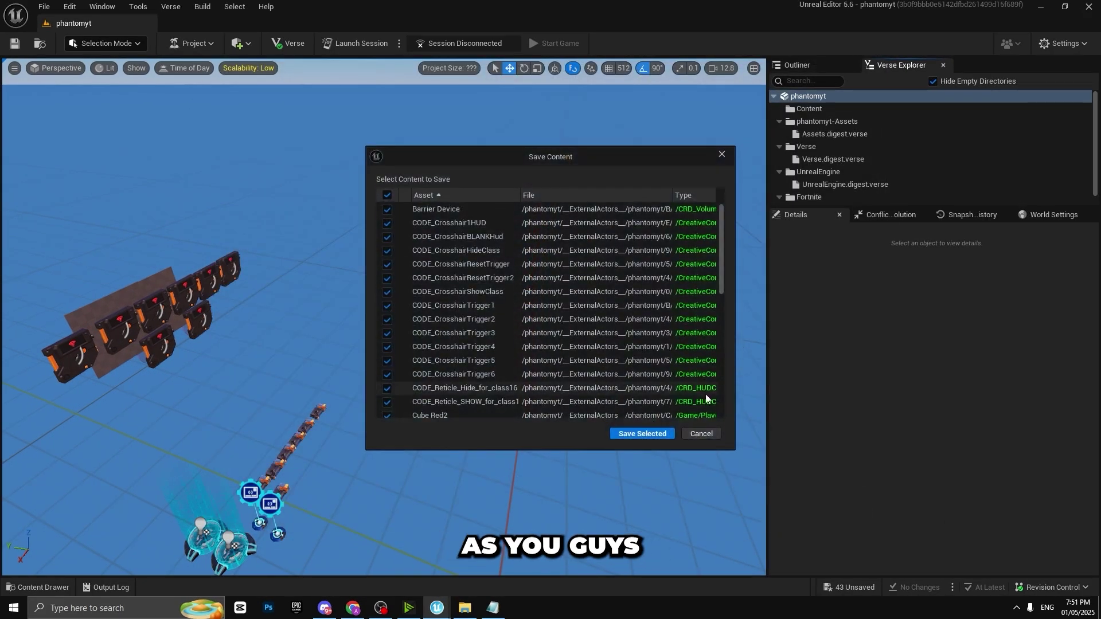
pyautogui.click(641, 431)
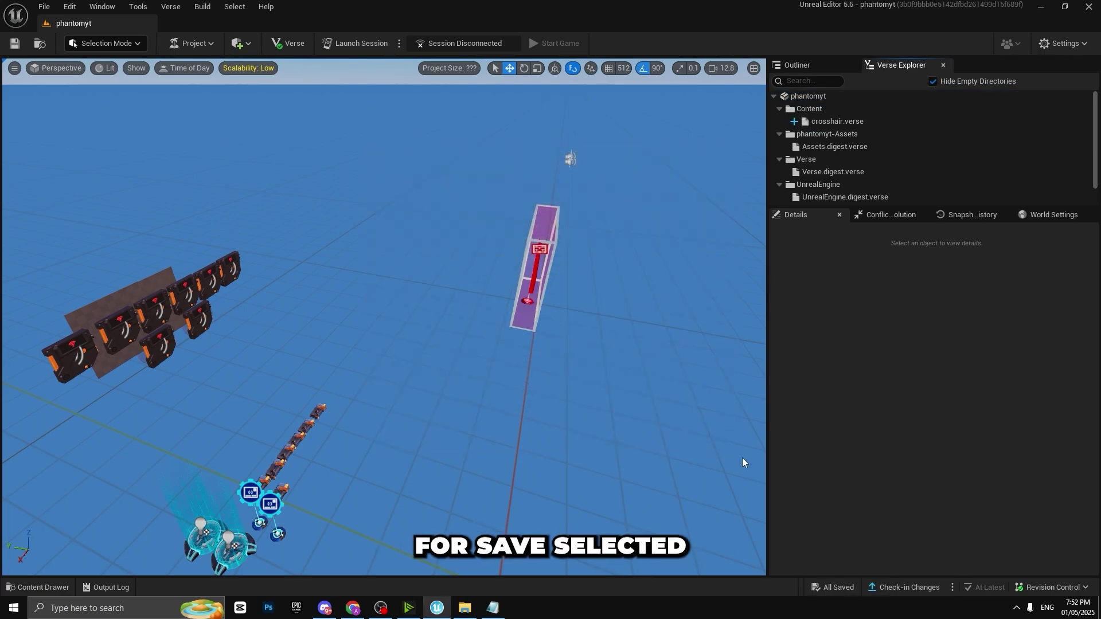
# Open crosshair.verse in Visual Studio Code and replace its placeholder text with the copied crosshair code
pyautogui.doubleClick(843, 121)
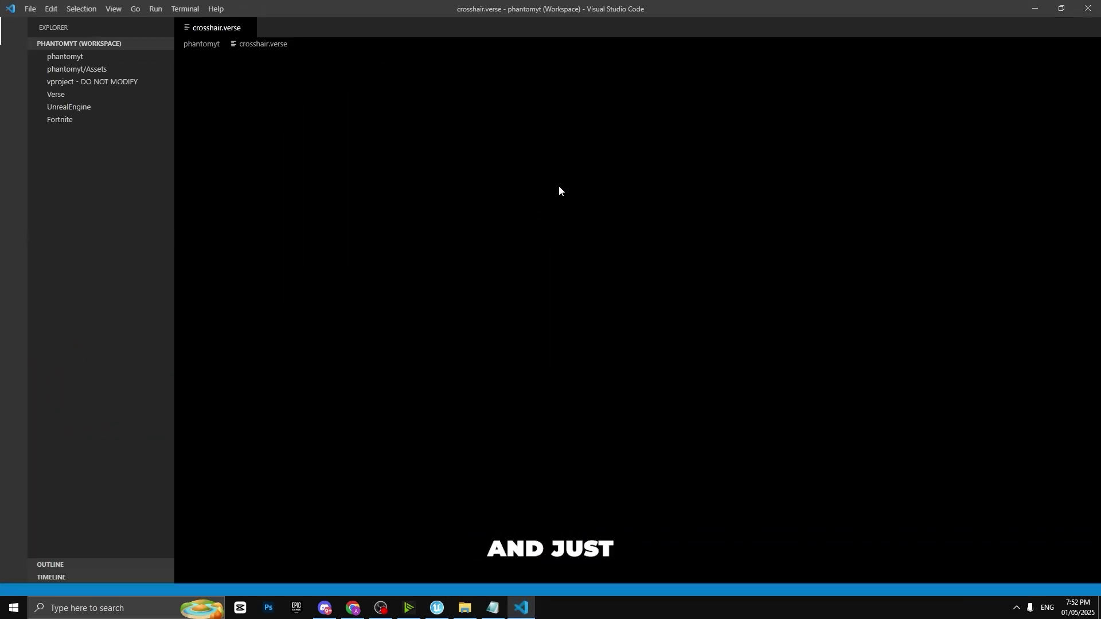
pyautogui.hotkey('ctrl', 'a')
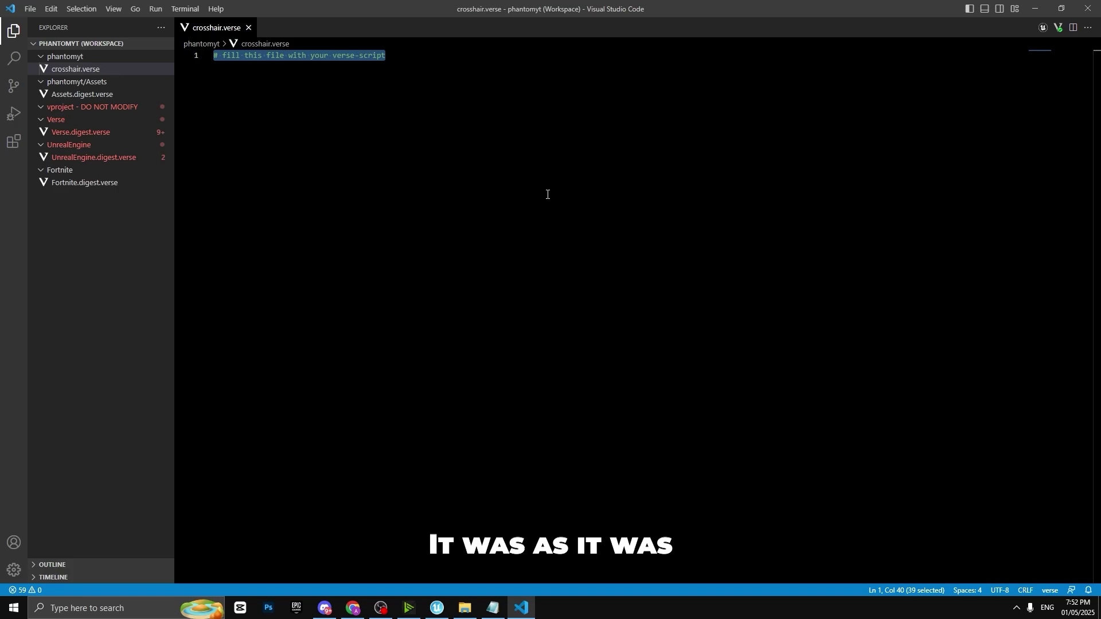
pyautogui.hotkey('ctrl', 'v')
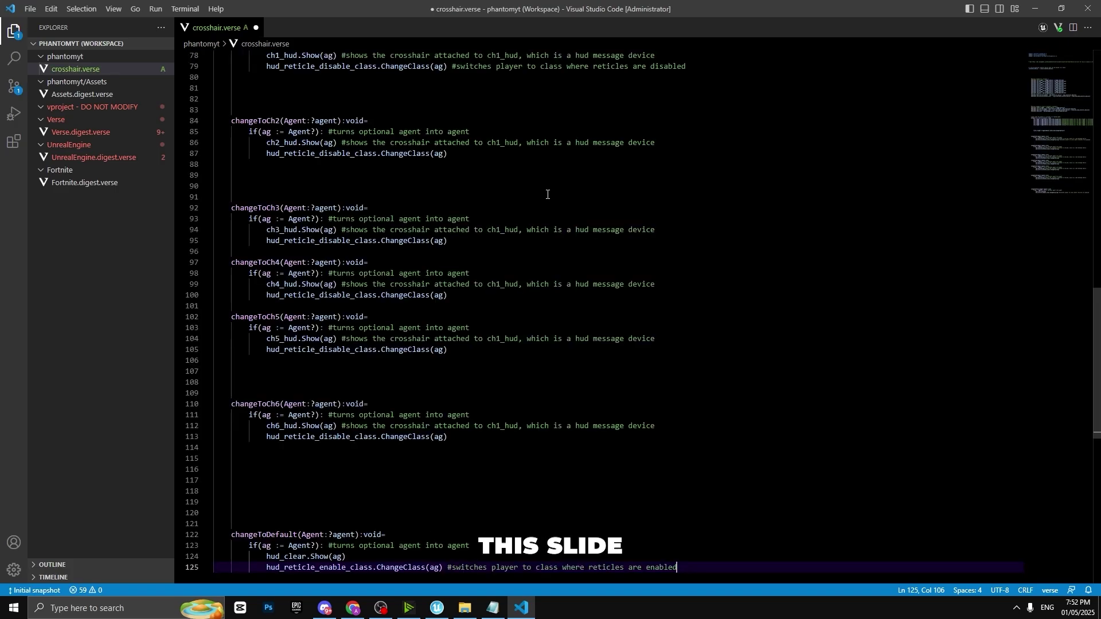
# Return to Unreal Editor and build the Verse code
pyautogui.click(1035, 8)
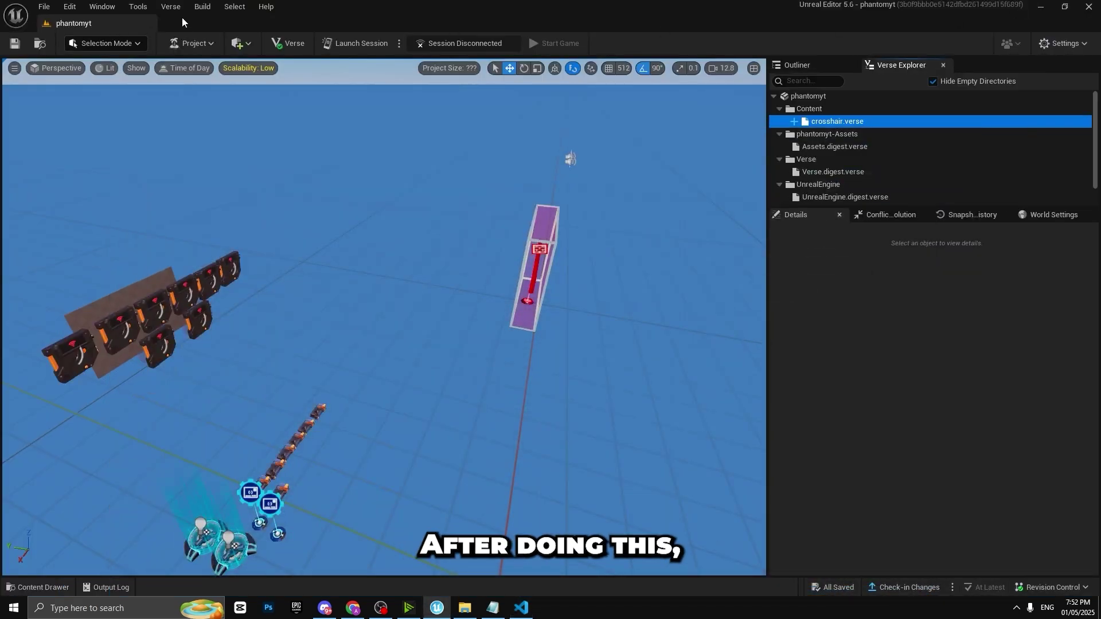
pyautogui.click(170, 7)
pyautogui.click(221, 37)
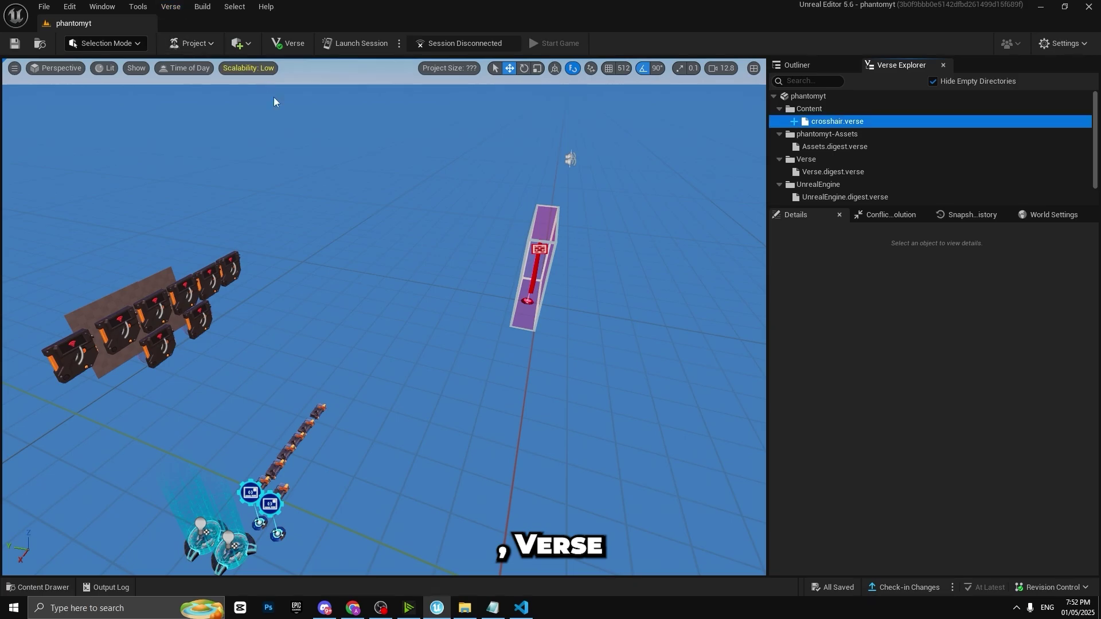
# Place the crosshair_device Verse class from the project content into the level near the spawn pads and HUD devices
pyautogui.moveTo(273, 102); pyautogui.dragTo(103, 164, button='right')
pyautogui.scroll(-1, 274, 102)
pyautogui.hotkey('ctrl', 'space')
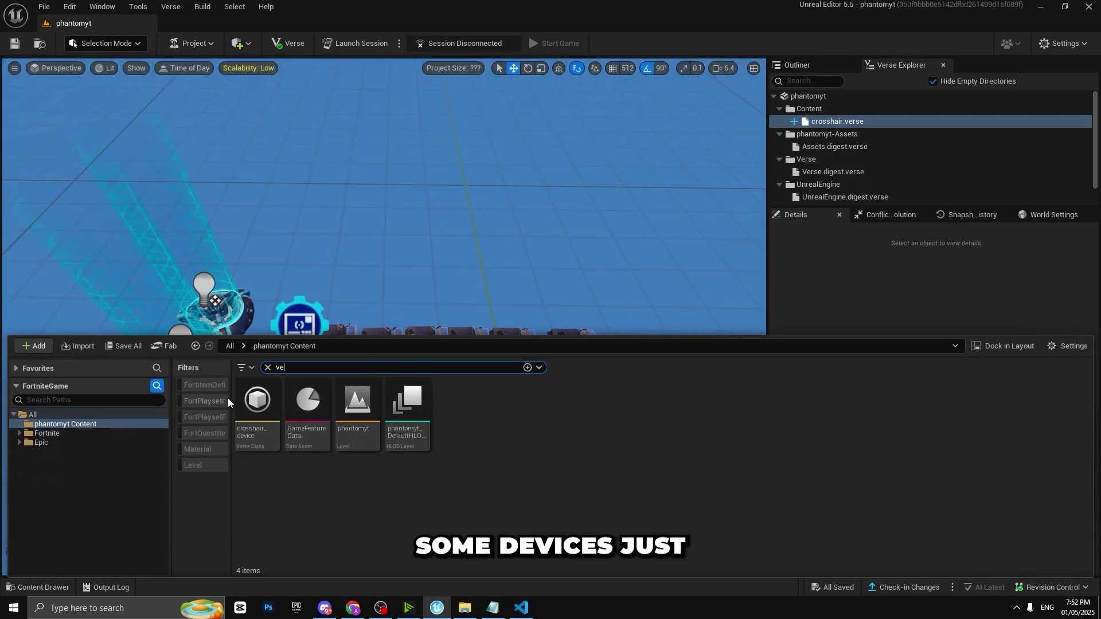
pyautogui.moveTo(259, 414); pyautogui.dragTo(406, 347)
pyautogui.moveTo(472, 271); pyautogui.dragTo(350, 301, button='right')
pyautogui.moveTo(472, 270); pyautogui.dragTo(322, 342)
pyautogui.moveTo(321, 342); pyautogui.dragTo(413, 332, button='right')
pyautogui.scroll(1, 321, 342)
pyautogui.click(491, 343)
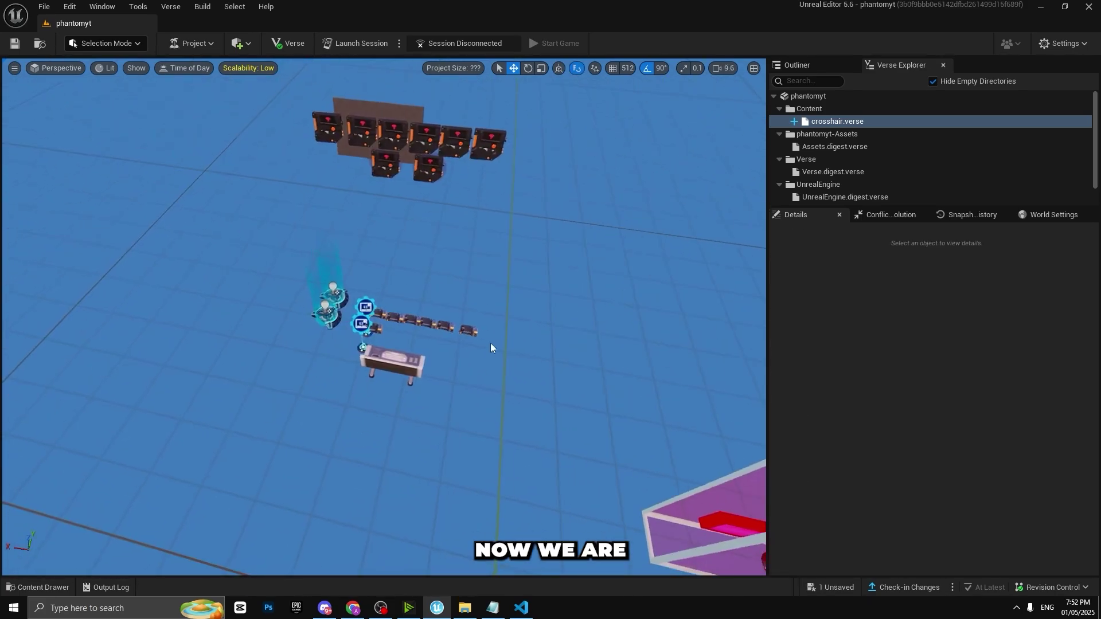
# Close the crosshair Verse text file and copy all the text of 1v1_damage volume for spectate.txt in the 1v1map folder
pyautogui.click(465, 608)
pyautogui.click(492, 608)
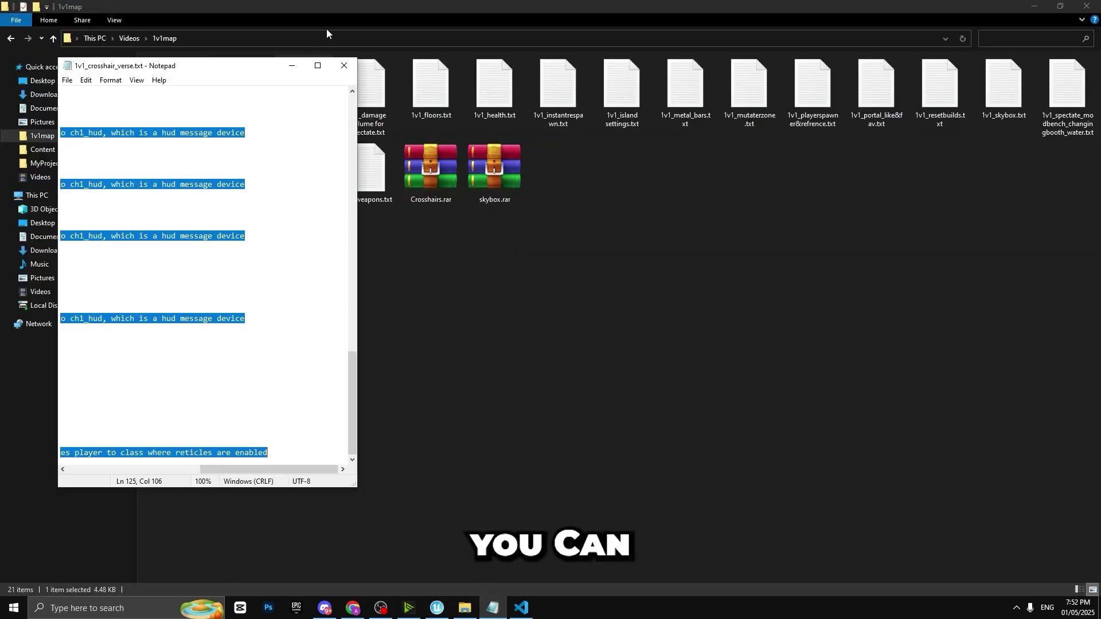
pyautogui.click(345, 65)
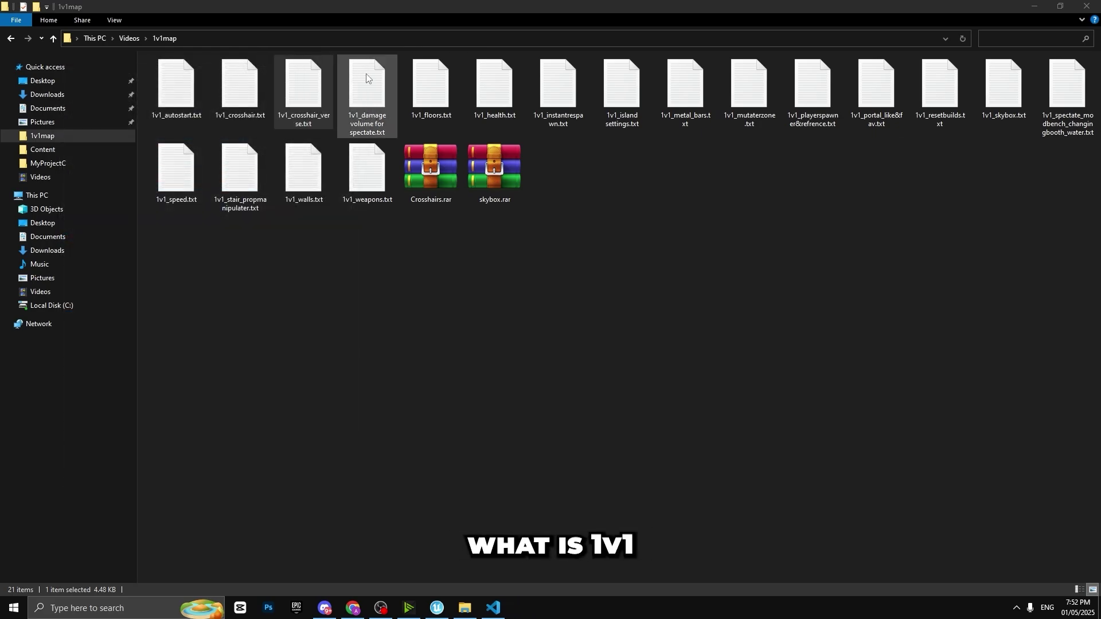
pyautogui.doubleClick(376, 89)
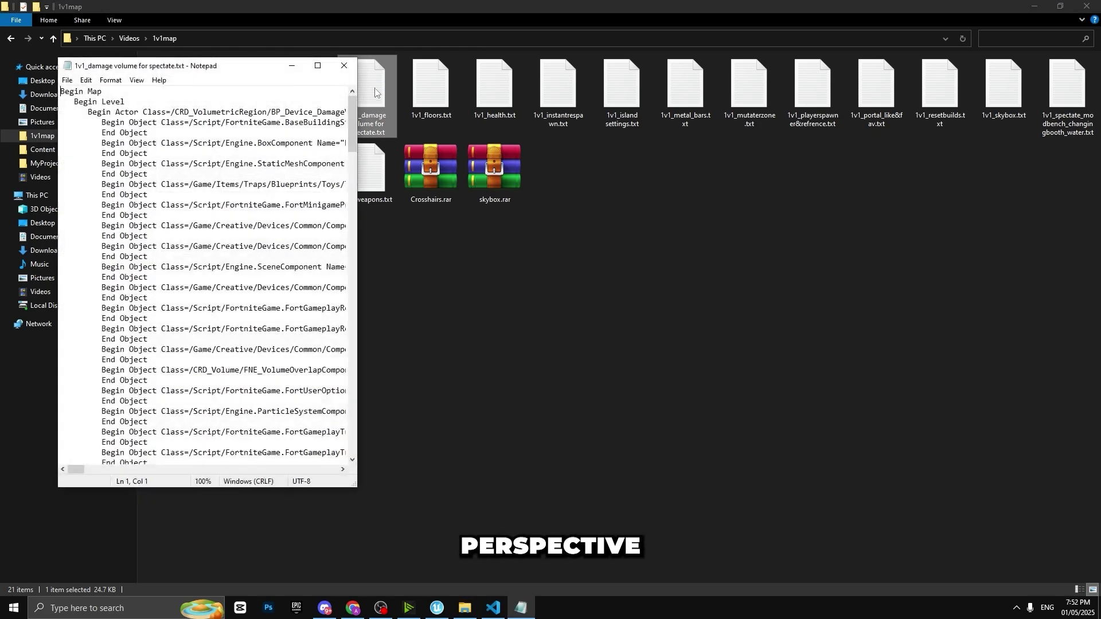
pyautogui.hotkey('ctrl', 'a')
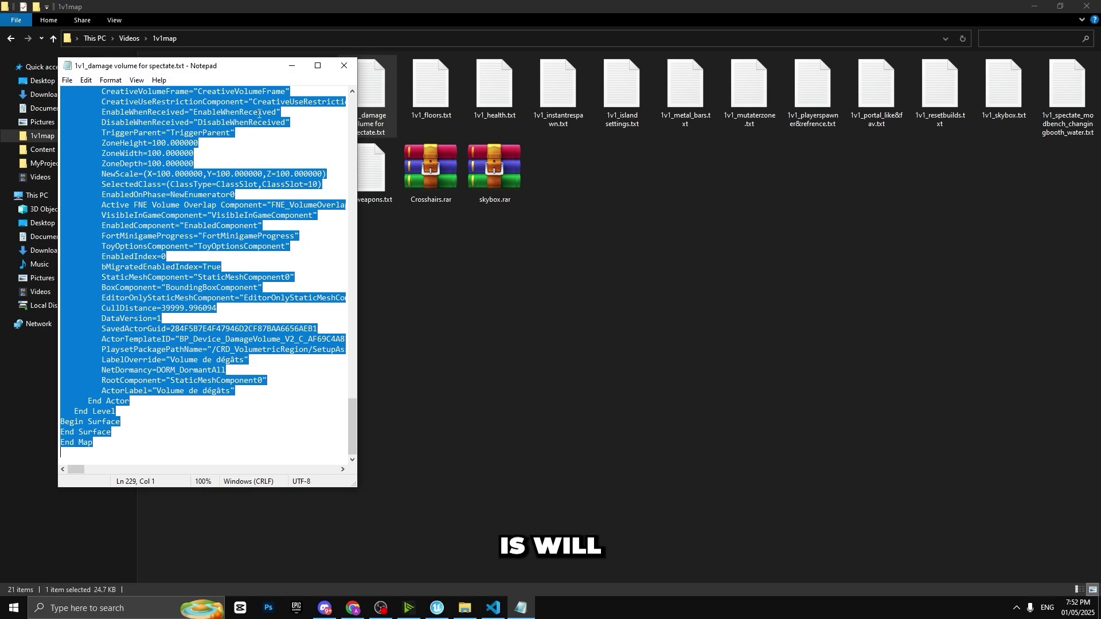
# Paste the copied damage volume into the level in Unreal Editor and undo its trial downward move
pyautogui.click(443, 612)
pyautogui.hotkey('ctrl', 'v')
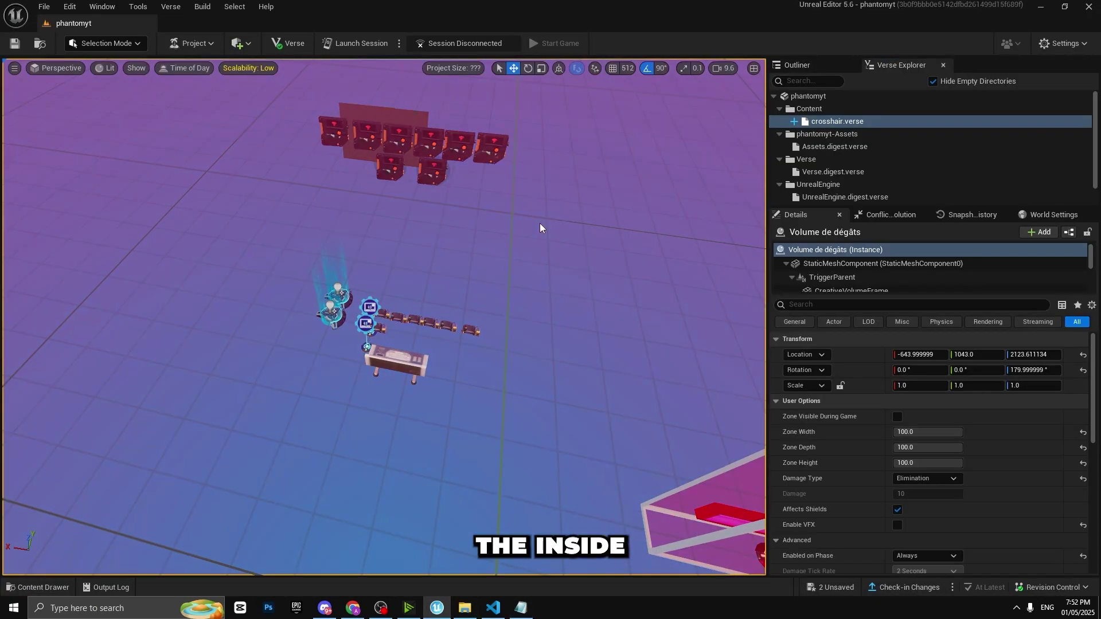
pyautogui.moveTo(670, 183); pyautogui.dragTo(699, 189, button='right')
pyautogui.scroll(1, 670, 183)
pyautogui.press('s')
pyautogui.scroll(-1, 492, 196)
pyautogui.press('w')
pyautogui.moveTo(492, 196); pyautogui.dragTo(508, 229, button='right')
pyautogui.press('s')
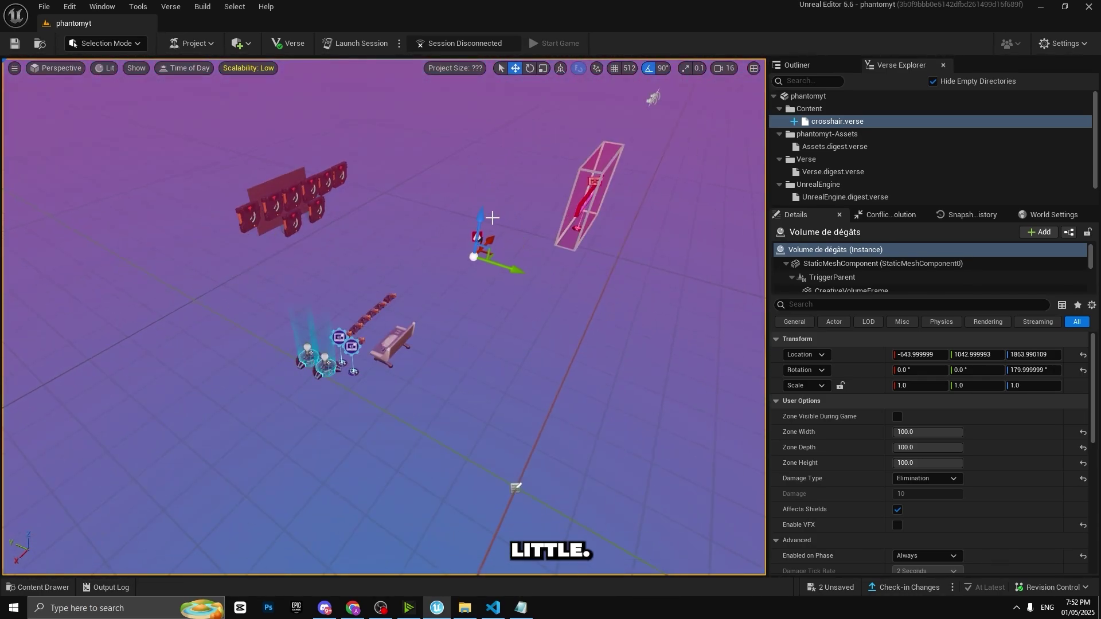
pyautogui.hotkey('ctrl', 'z')
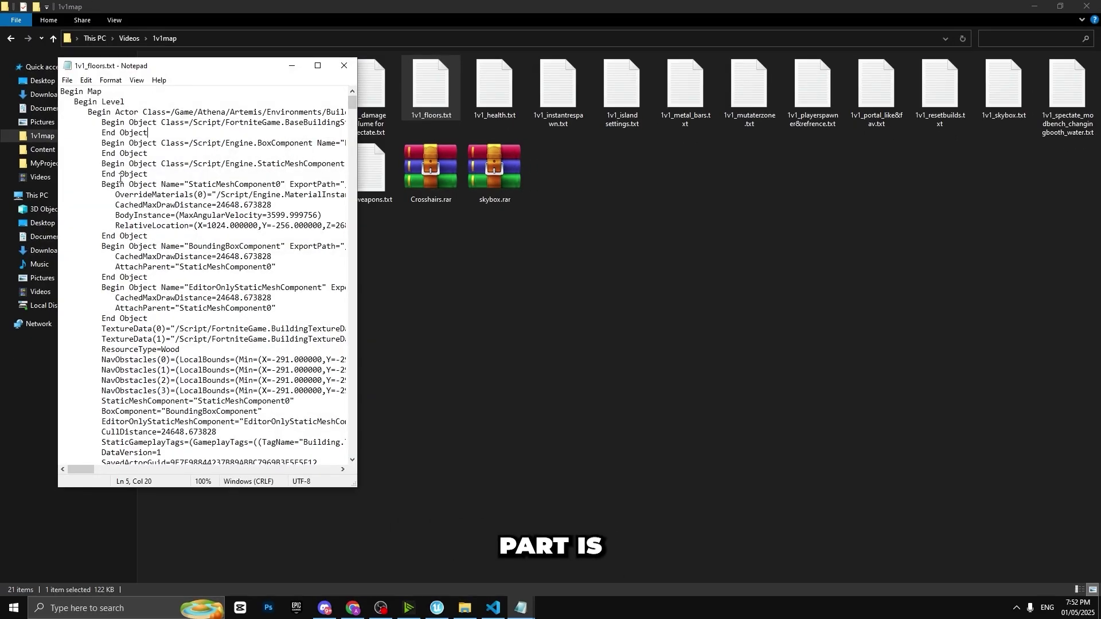
# Copy all the text of 1v1_floors.txt and paste the wooden floors into the level
pyautogui.hotkey('ctrl', 'a')
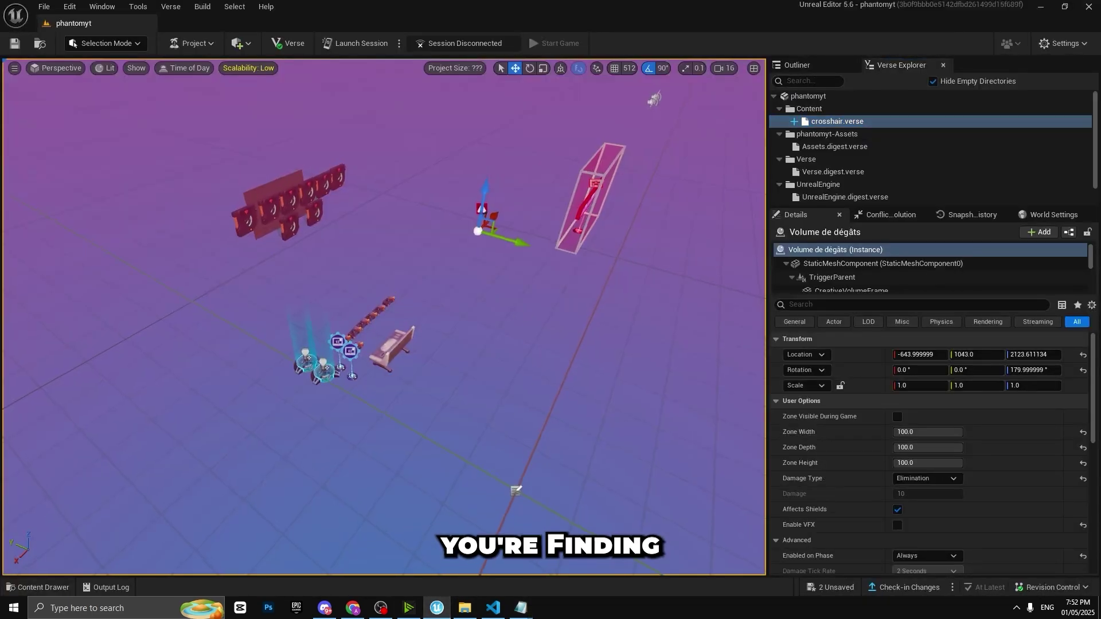
pyautogui.click(581, 107)
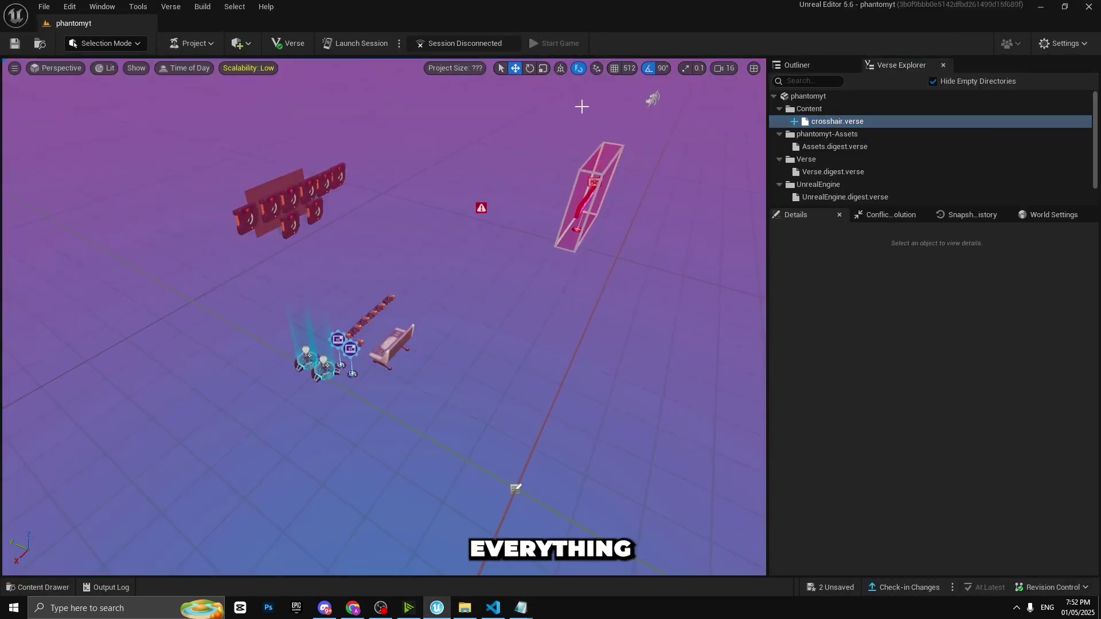
pyautogui.hotkey('ctrl', 'v')
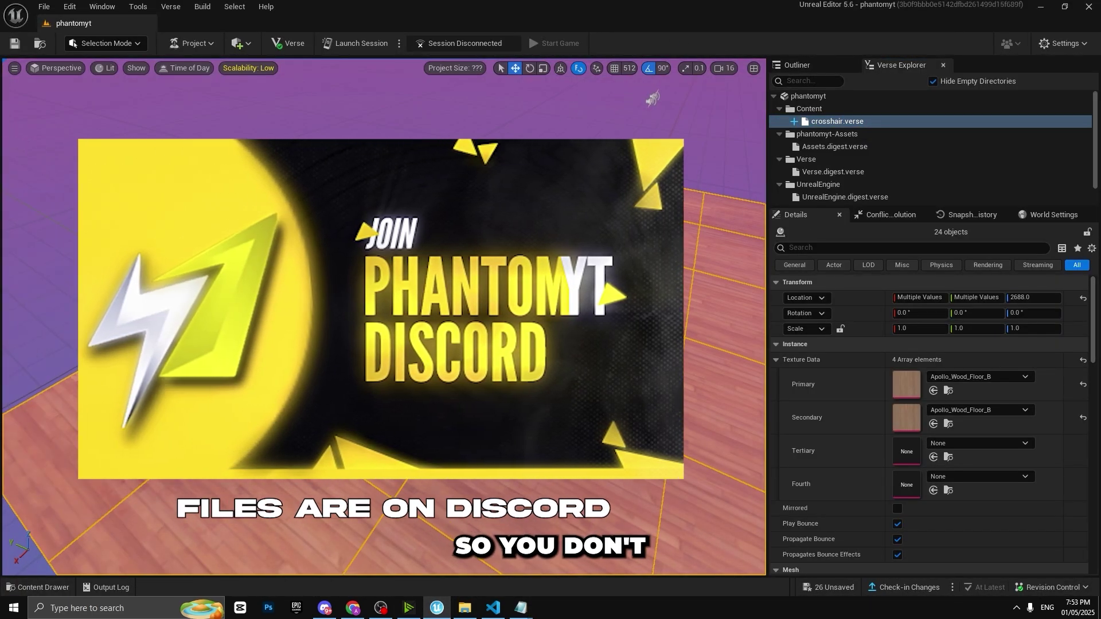
pyautogui.moveTo(581, 101)
pyautogui.mouseDown(button='right')
pyautogui.moveTo(642, 96)
pyautogui.moveTo(580, 92)
pyautogui.moveTo(590, 86)
pyautogui.mouseUp(button='right')
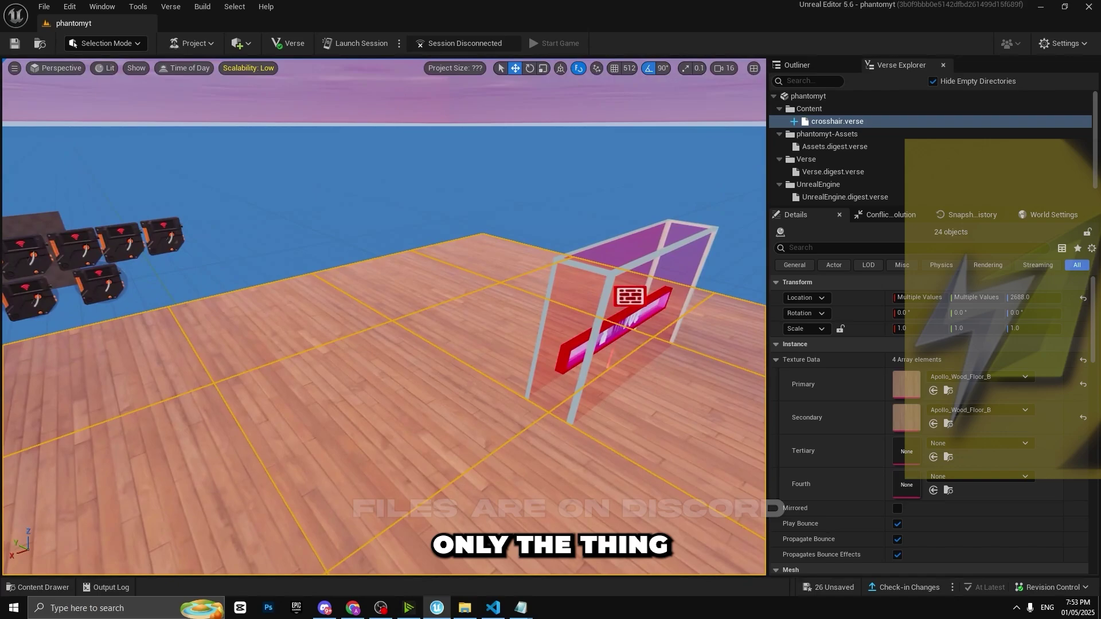
# Close the open damage volume and floors text files
pyautogui.moveTo(488, 605)
pyautogui.moveTo(522, 606)
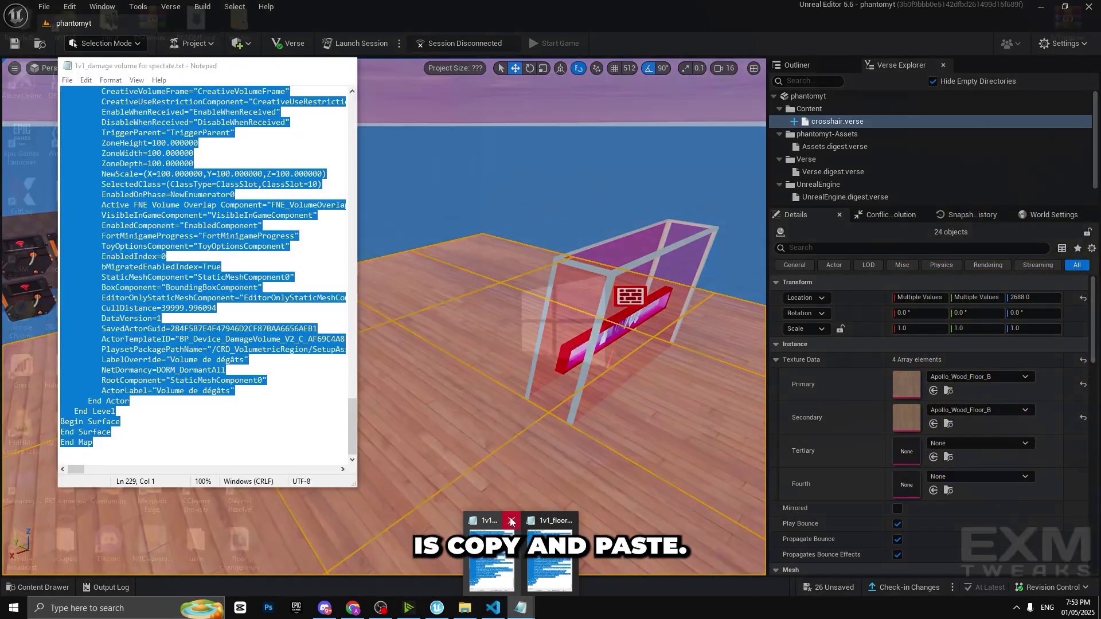
pyautogui.click(511, 521)
pyautogui.click(539, 521)
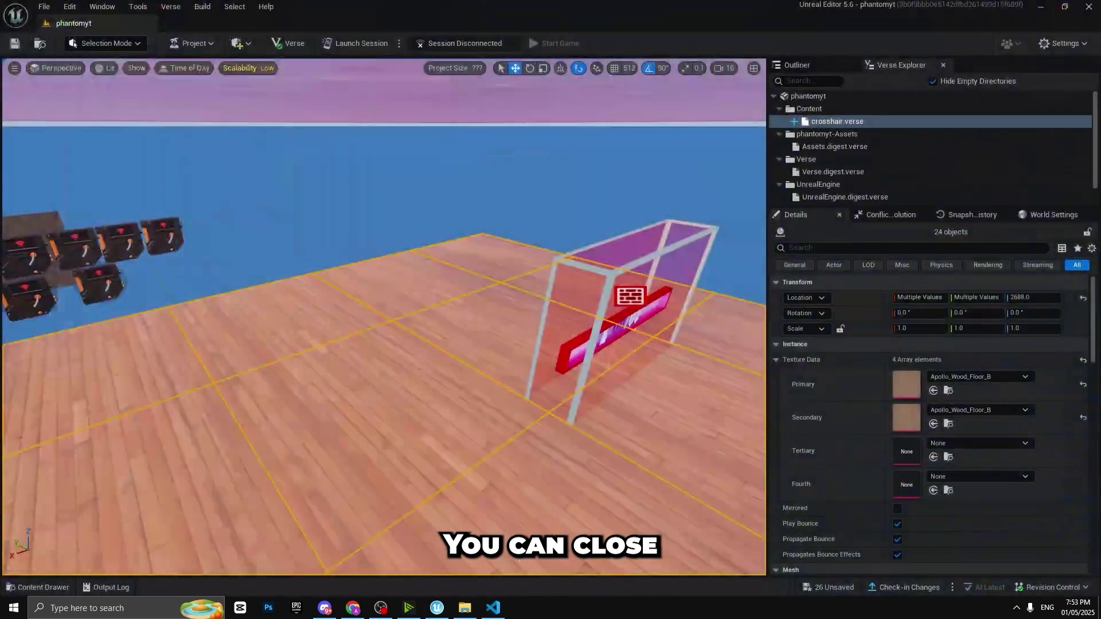
# Copy all the text of 1v1_health.txt in the 1v1map folder and paste the health objects into the level
pyautogui.click(465, 613)
pyautogui.doubleClick(494, 86)
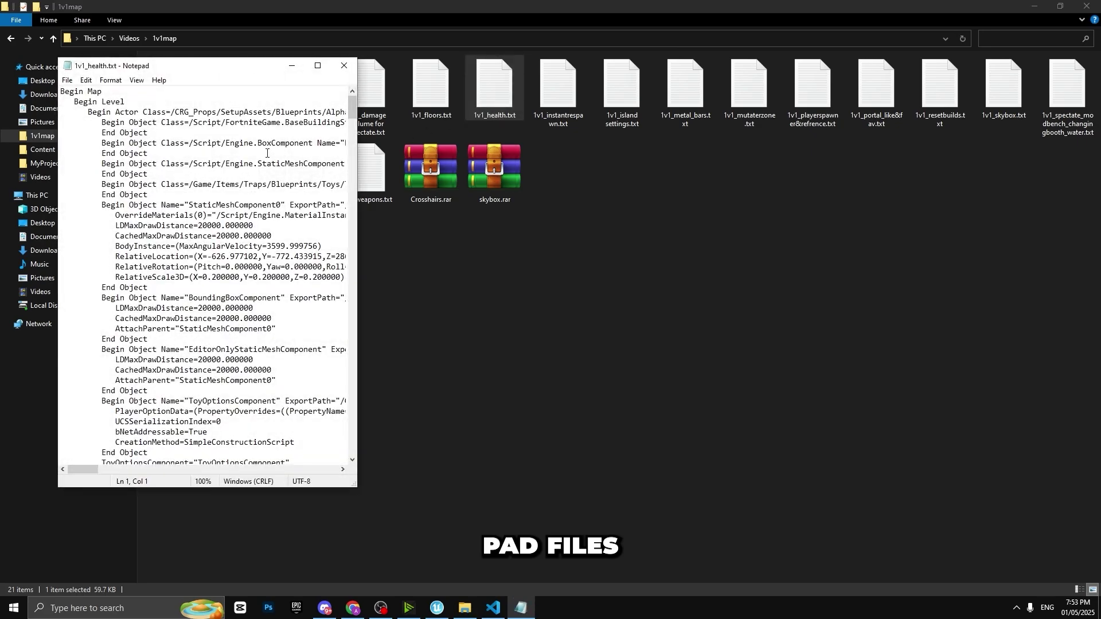
pyautogui.hotkey('ctrl', 'a')
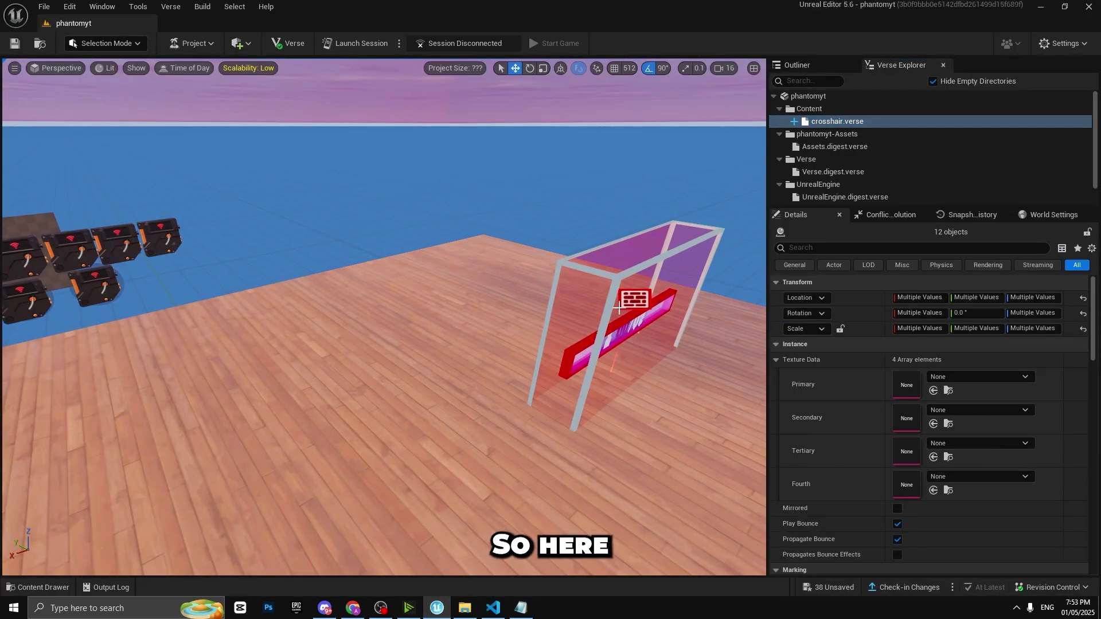
pyautogui.moveTo(380, 454); pyautogui.dragTo(379, 436, button='right')
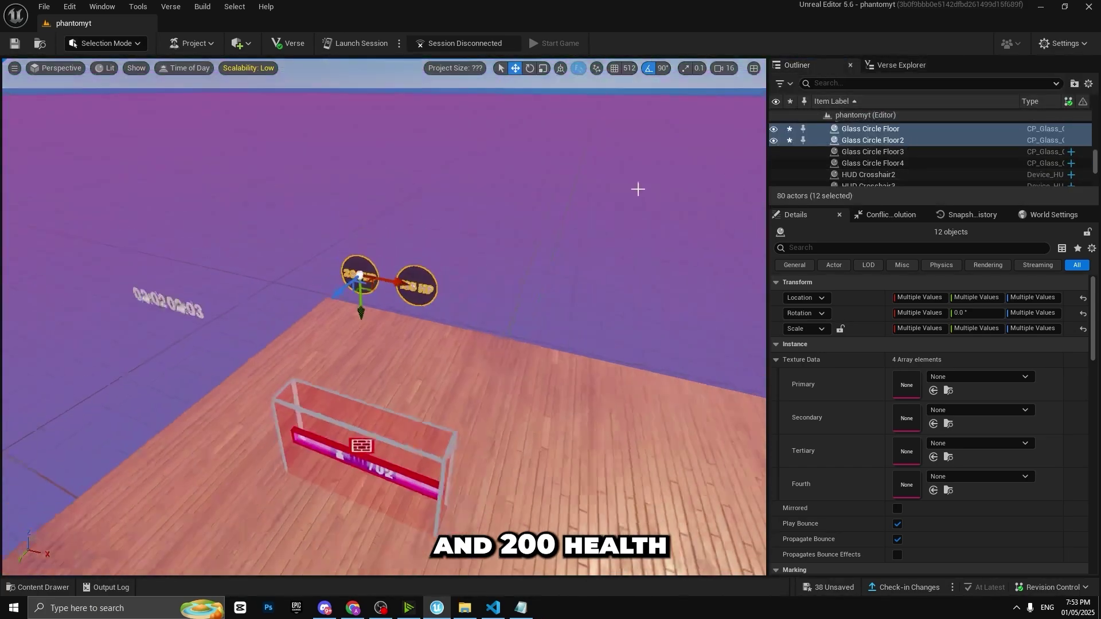
# Close the health text file and copy all the code from 1v1_instantrespawn.txt in the 1v1map folder
pyautogui.click(523, 611)
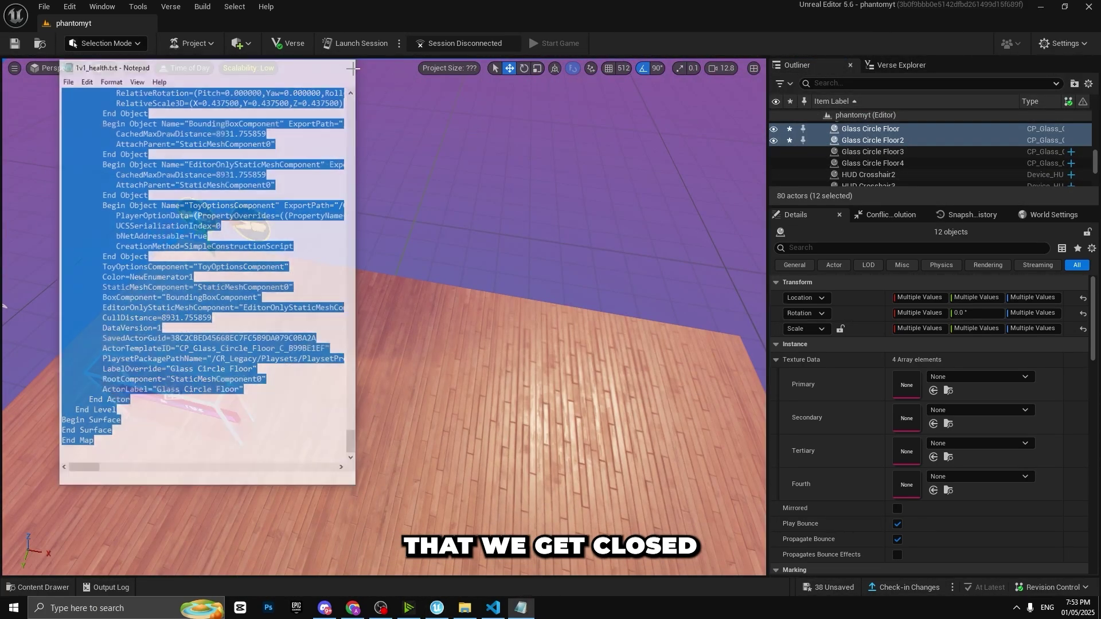
pyautogui.click(344, 64)
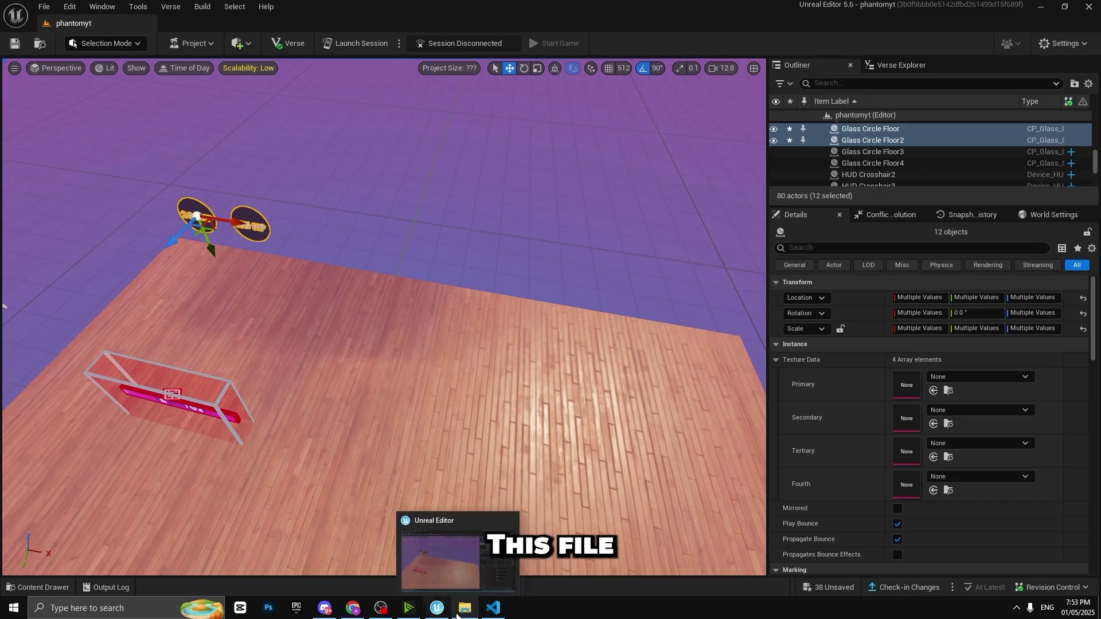
pyautogui.click(464, 608)
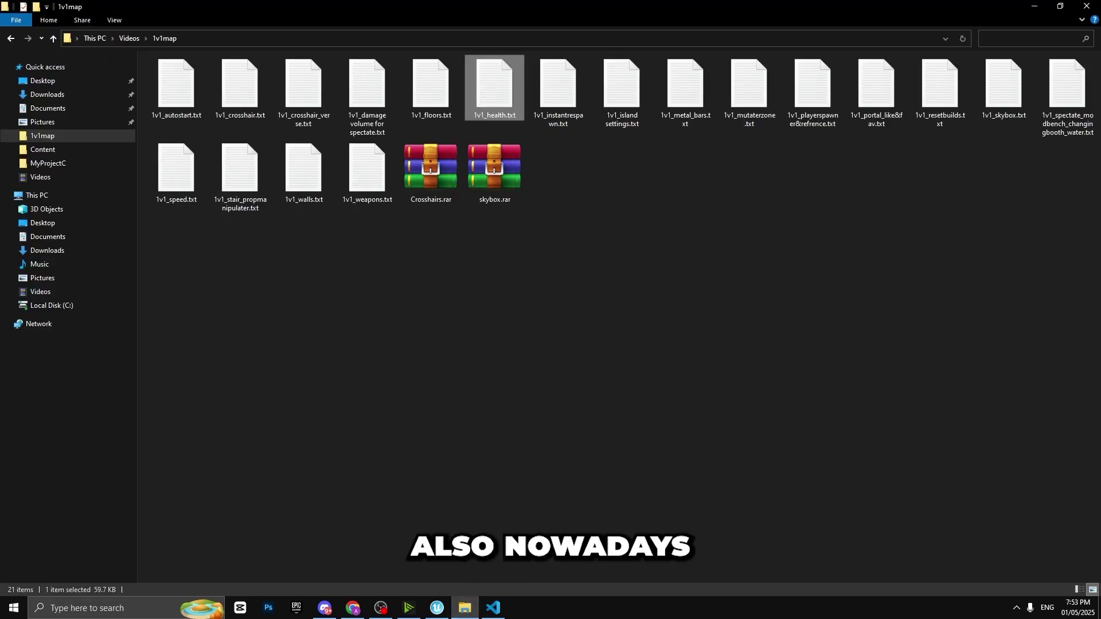
pyautogui.doubleClick(566, 88)
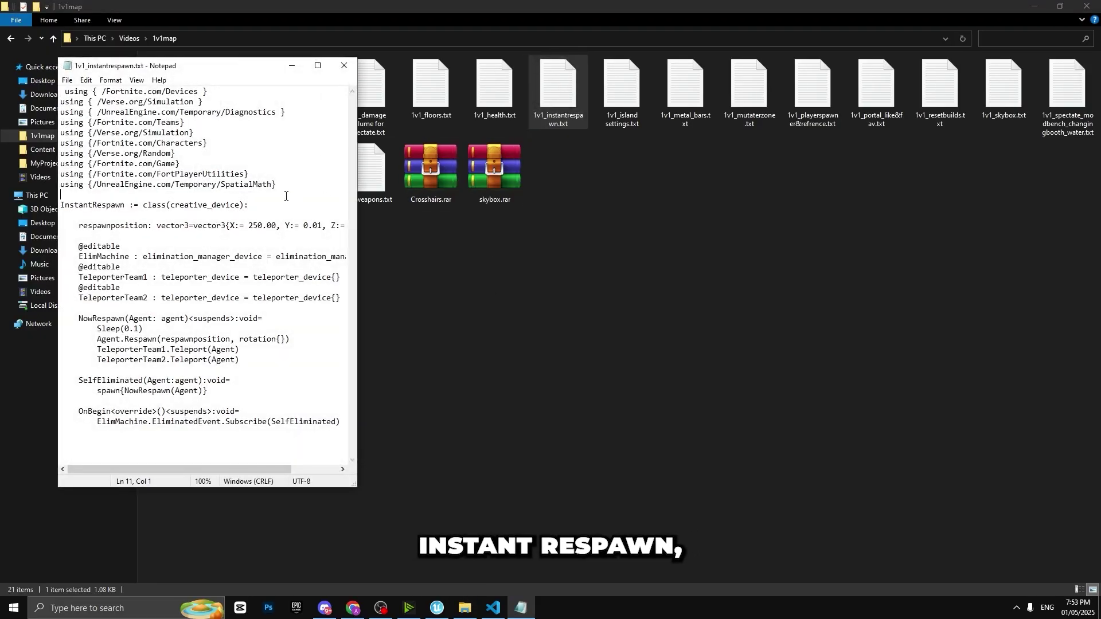
pyautogui.hotkey('ctrl', 'a')
pyautogui.hotkey('ctrl', 'c')
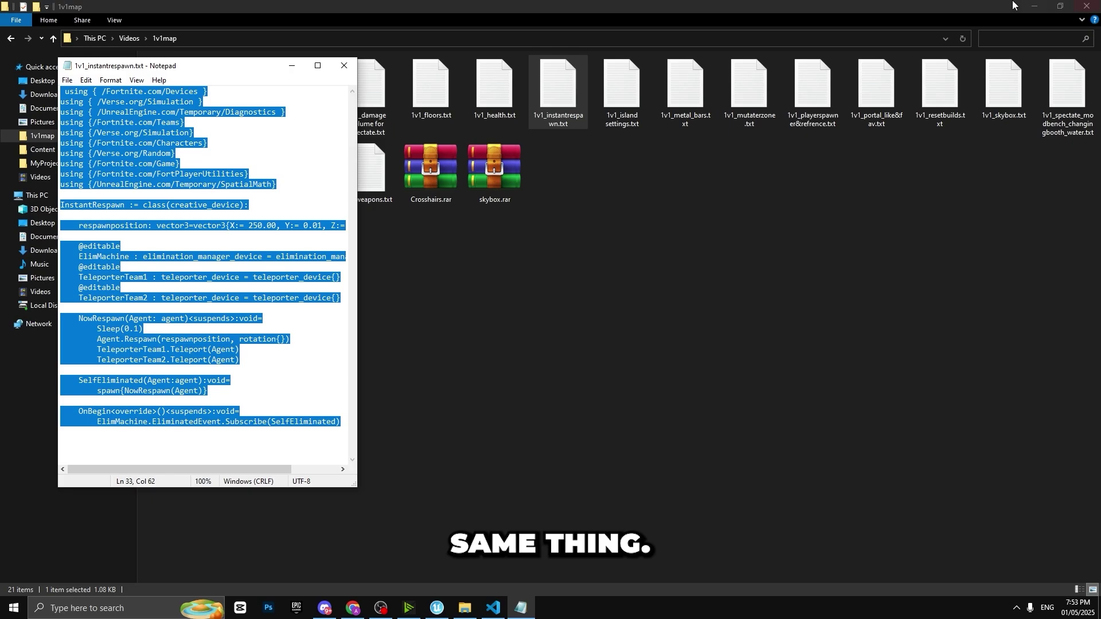
# Display the Verse Explorer in Unreal Editor and start adding another new Verse file to the phantomyt project
pyautogui.click(1035, 20)
pyautogui.click(1034, 6)
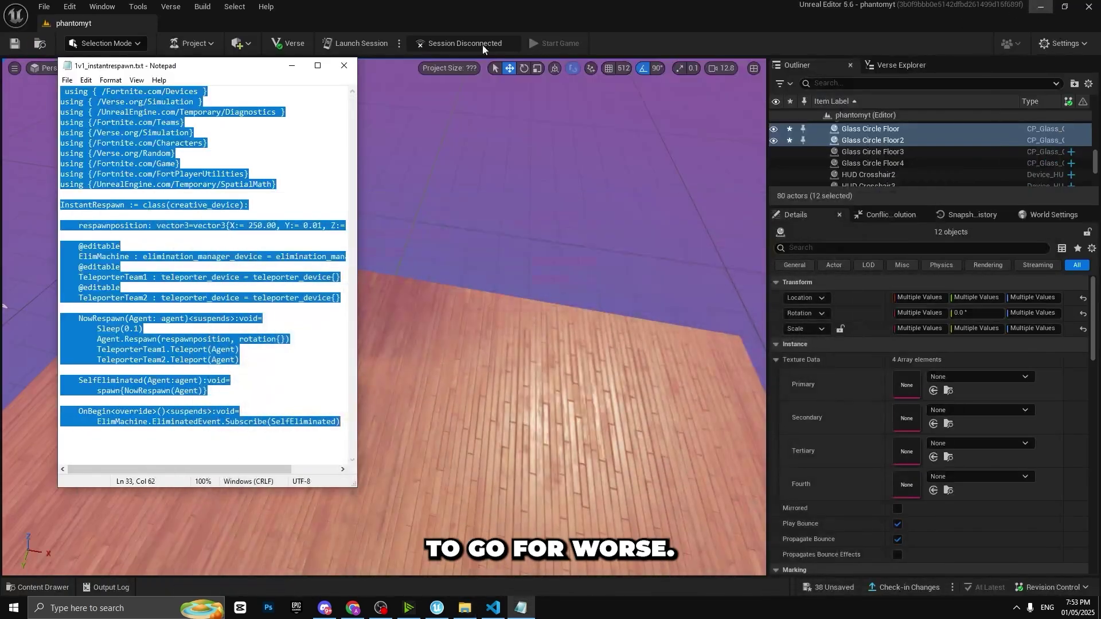
pyautogui.click(175, 6)
pyautogui.click(212, 77)
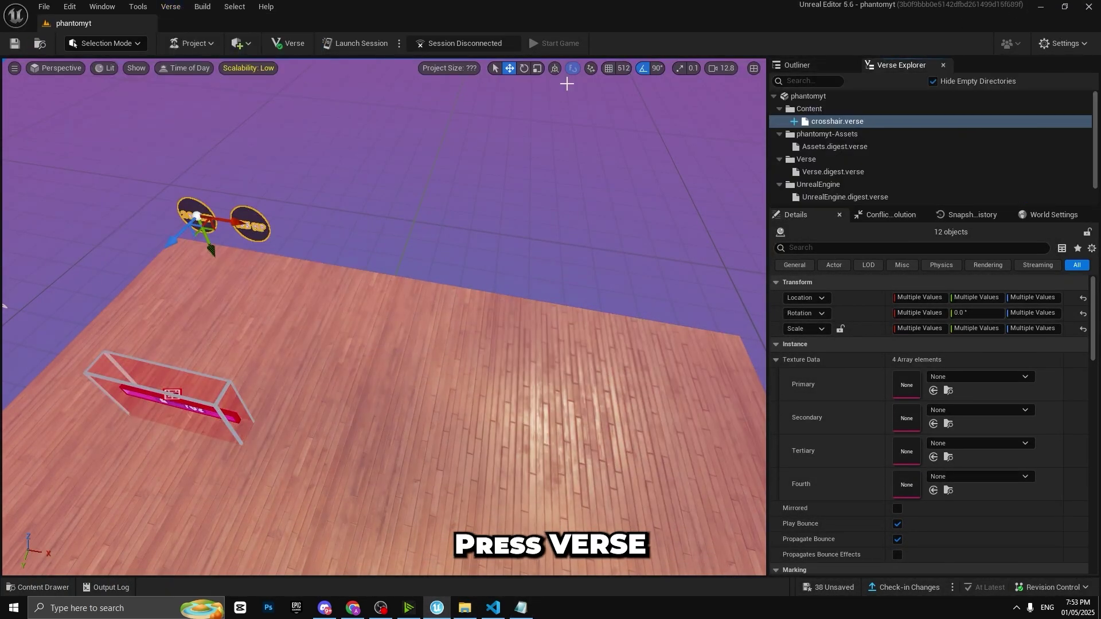
pyautogui.rightClick(822, 98)
pyautogui.click(886, 120)
# Create an empty Verse script named instantrespawn and save the unsaved content
pyautogui.click(648, 492)
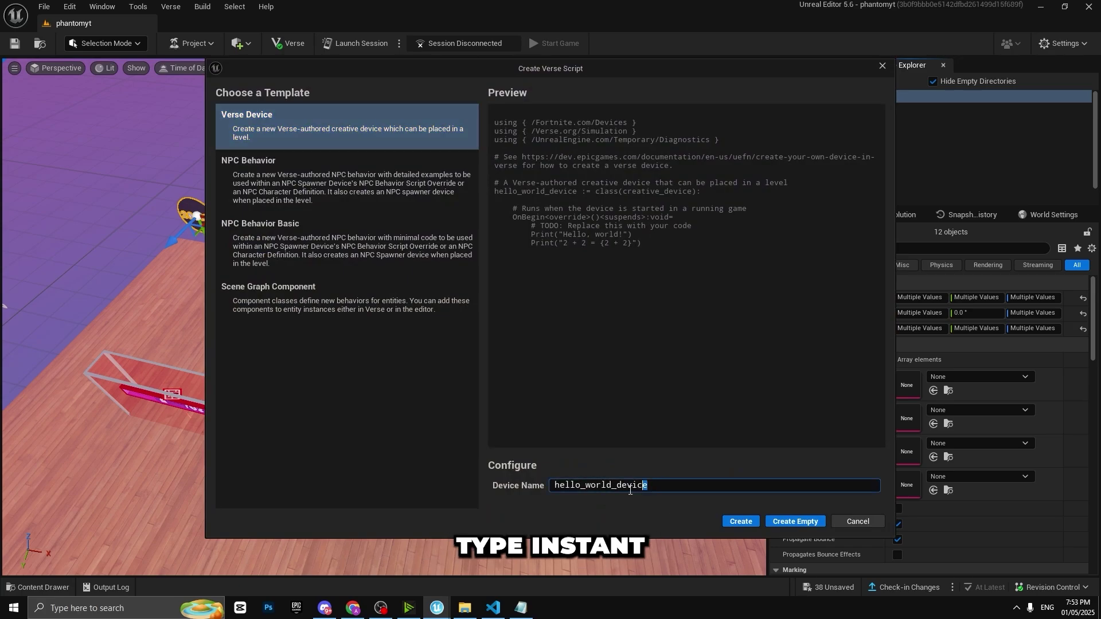
pyautogui.write('instantrespawn')
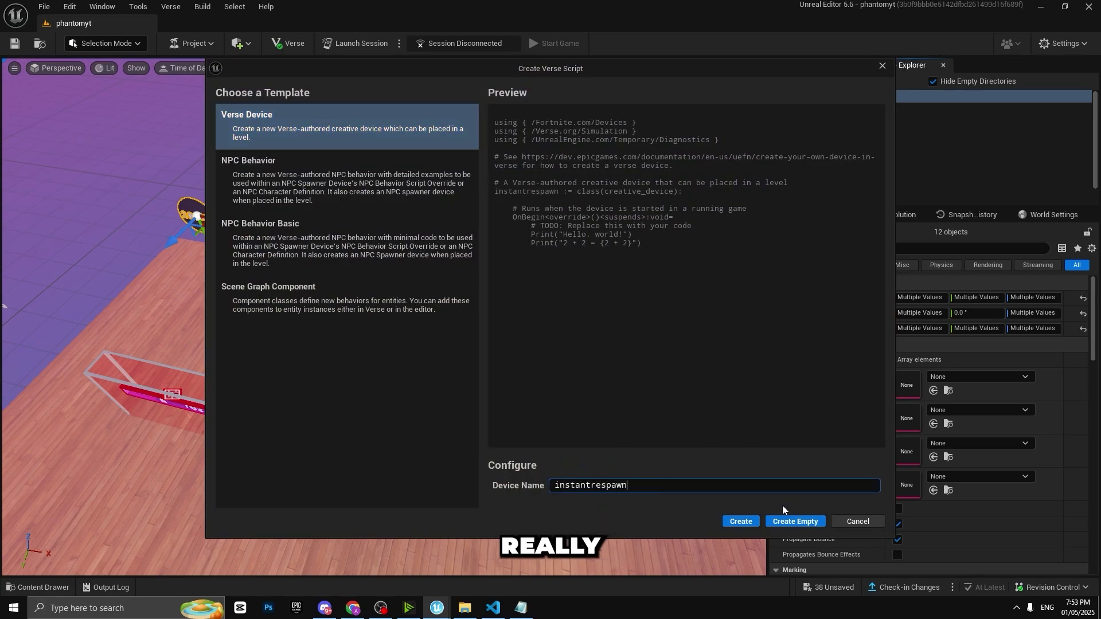
pyautogui.click(797, 521)
pyautogui.click(638, 437)
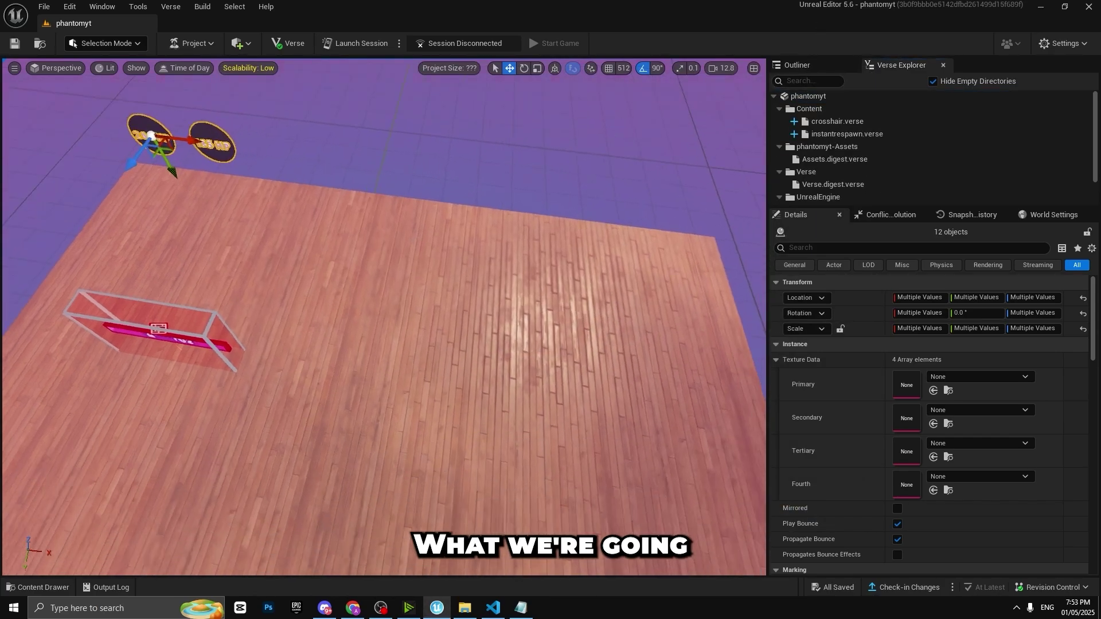
# Build the Verse code and try to find the instant respawn device in the project content
pyautogui.moveTo(322, 365); pyautogui.dragTo(229, 387, button='right')
pyautogui.hotkey('ctrl', 'space')
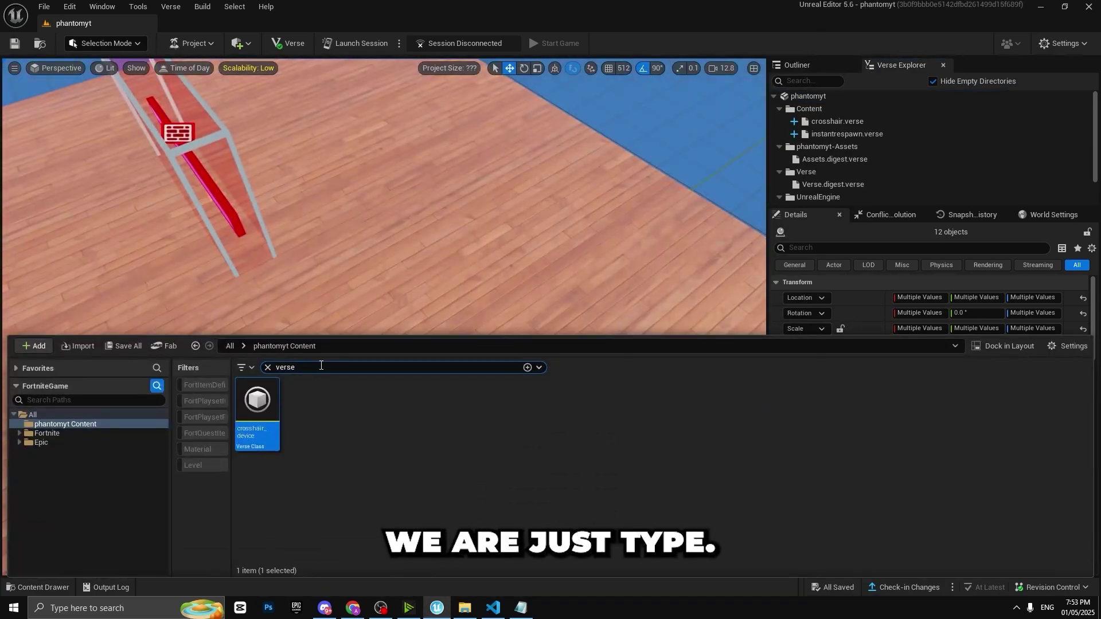
pyautogui.click(171, 7)
pyautogui.click(227, 36)
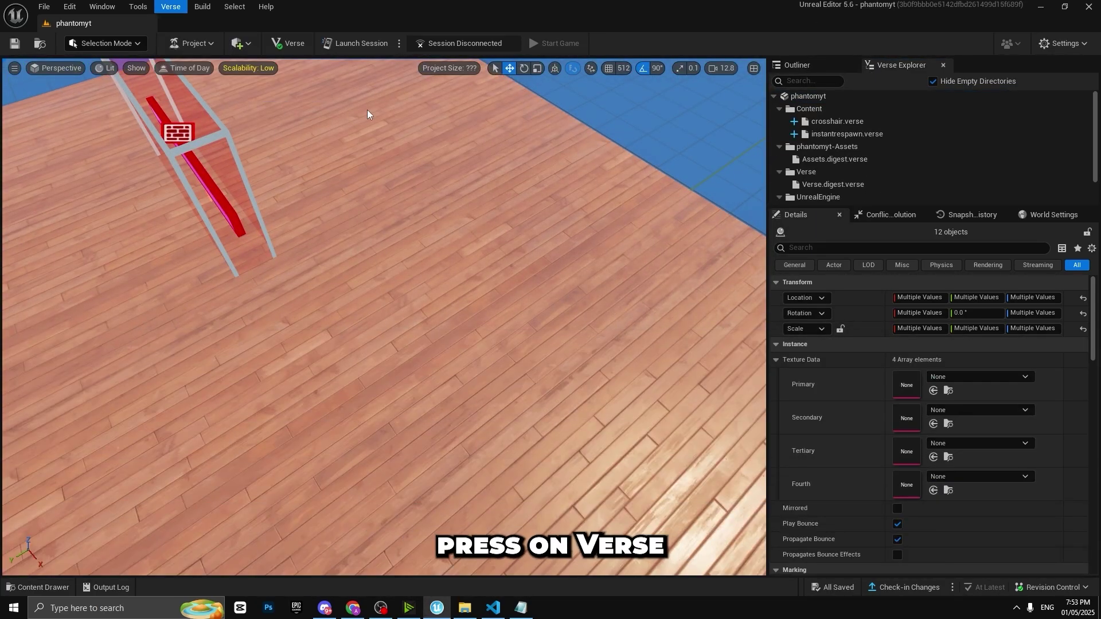
pyautogui.hotkey('ctrl', 'space')
pyautogui.moveTo(308, 369); pyautogui.dragTo(245, 369)
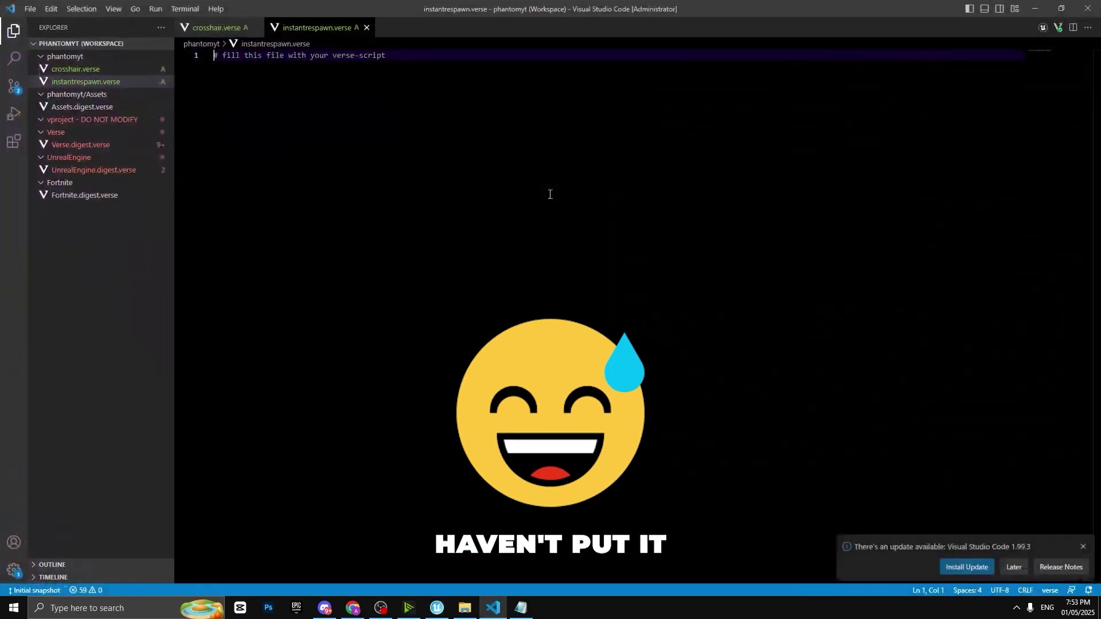
# Replace the placeholder in instantrespawn.verse with the copied respawn code and build the Verse code in Unreal Editor
pyautogui.hotkey('ctrl', 'a')
pyautogui.hotkey('ctrl', 'v')
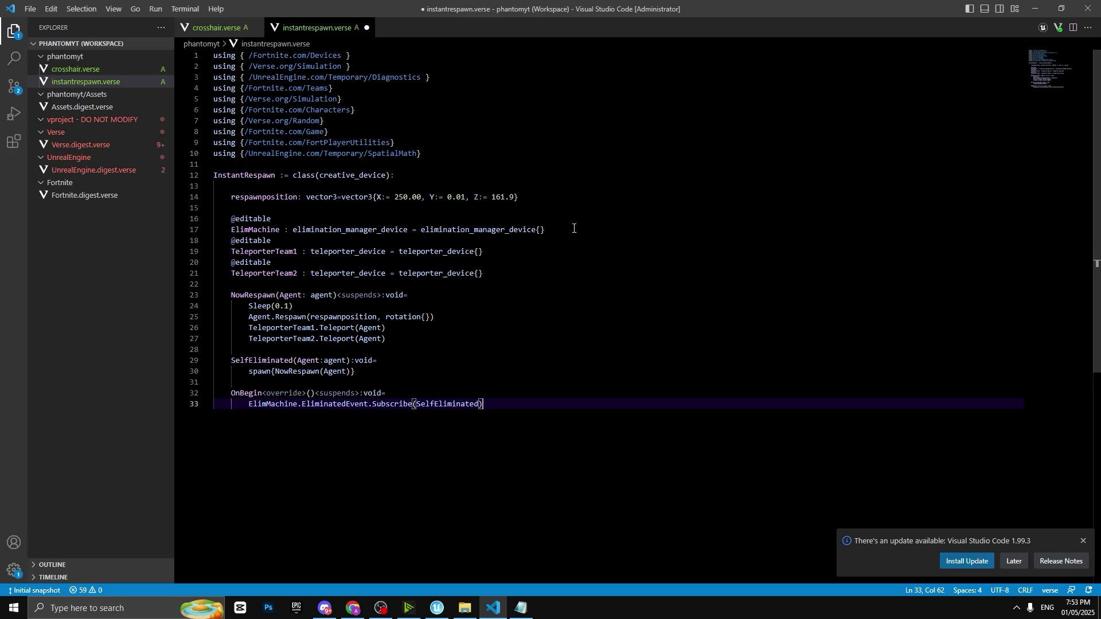
pyautogui.click(1036, 6)
pyautogui.click(171, 7)
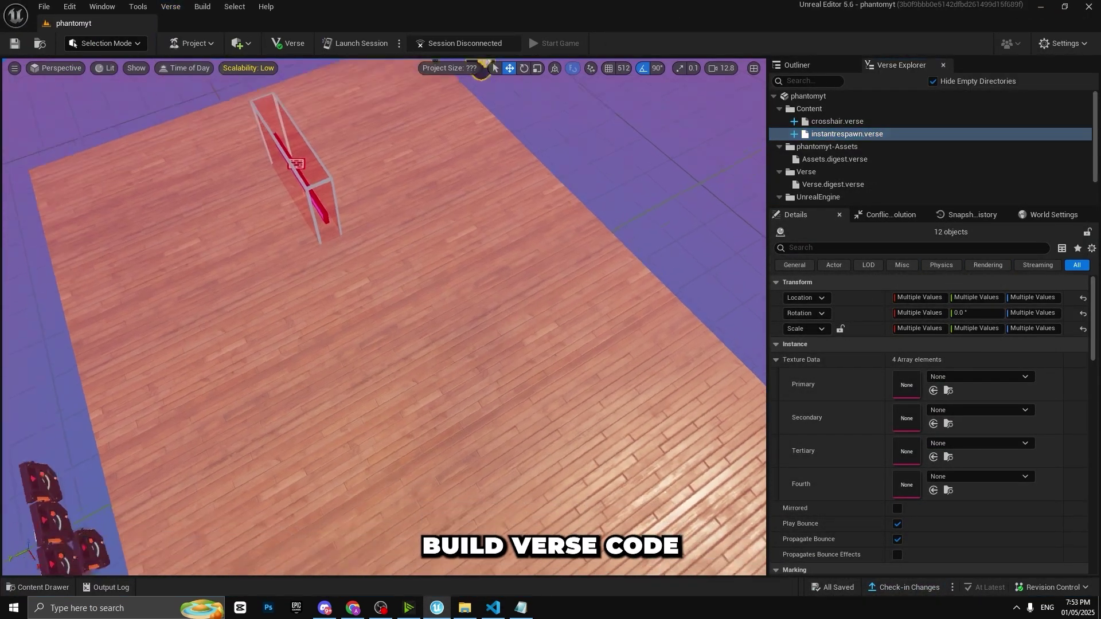
pyautogui.hotkey('ctrl', 'space')
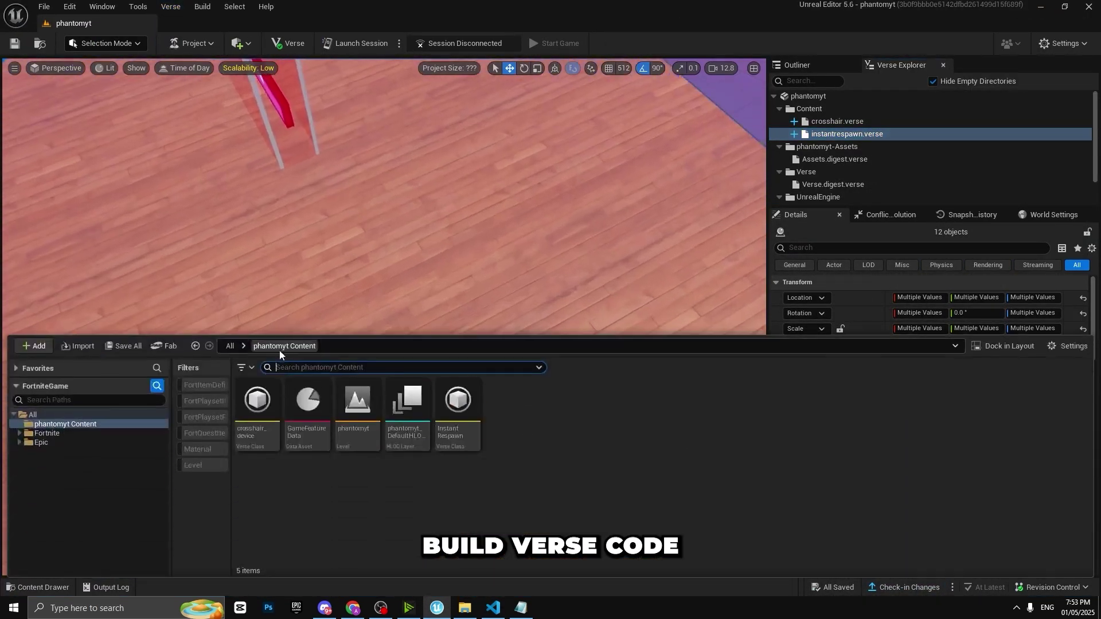
pyautogui.moveTo(255, 434); pyautogui.dragTo(324, 247)
pyautogui.hotkey('ctrl', 'z')
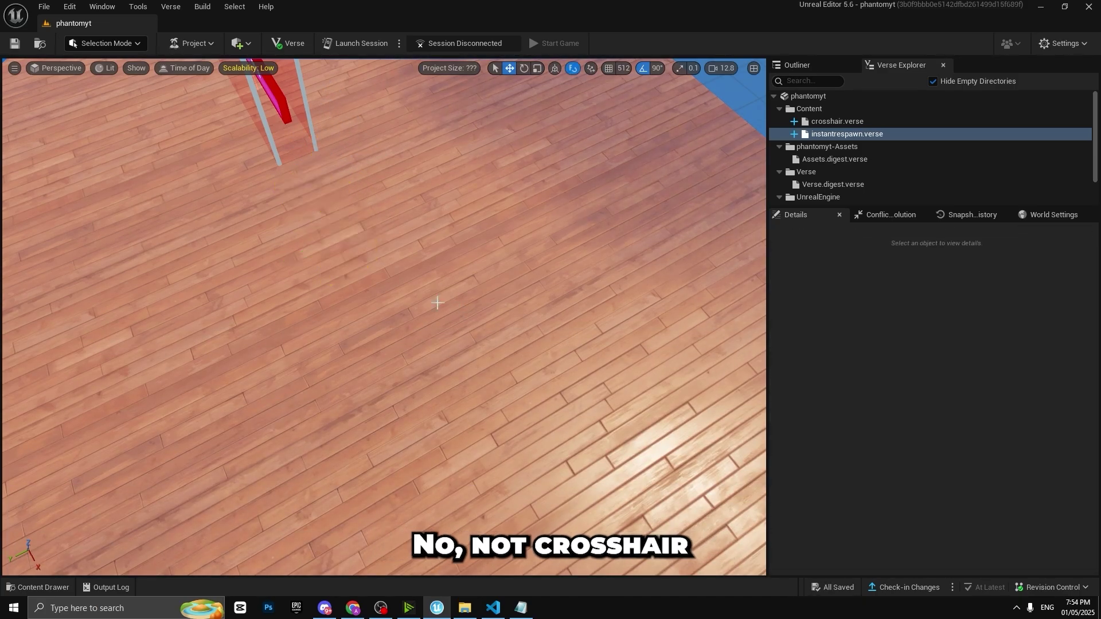
# Place the Instant Respawn device from the project content on the wooden floor in front of the red barrier frame
pyautogui.hotkey('ctrl', 'space')
pyautogui.moveTo(460, 406); pyautogui.dragTo(319, 206)
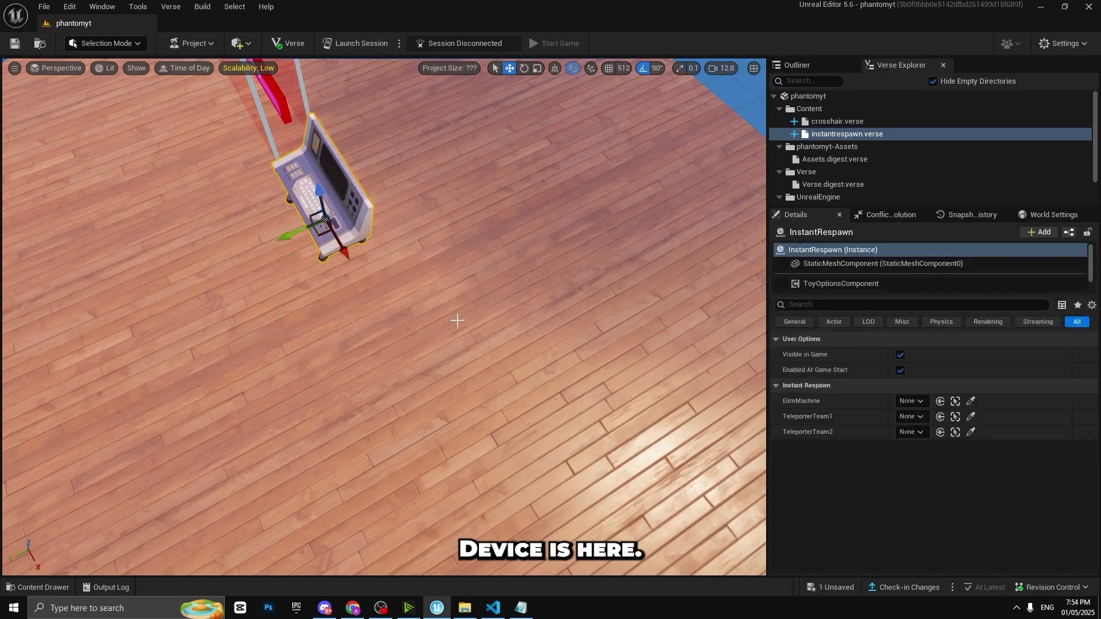
pyautogui.moveTo(455, 335); pyautogui.dragTo(445, 330, button='right')
pyautogui.press('s')
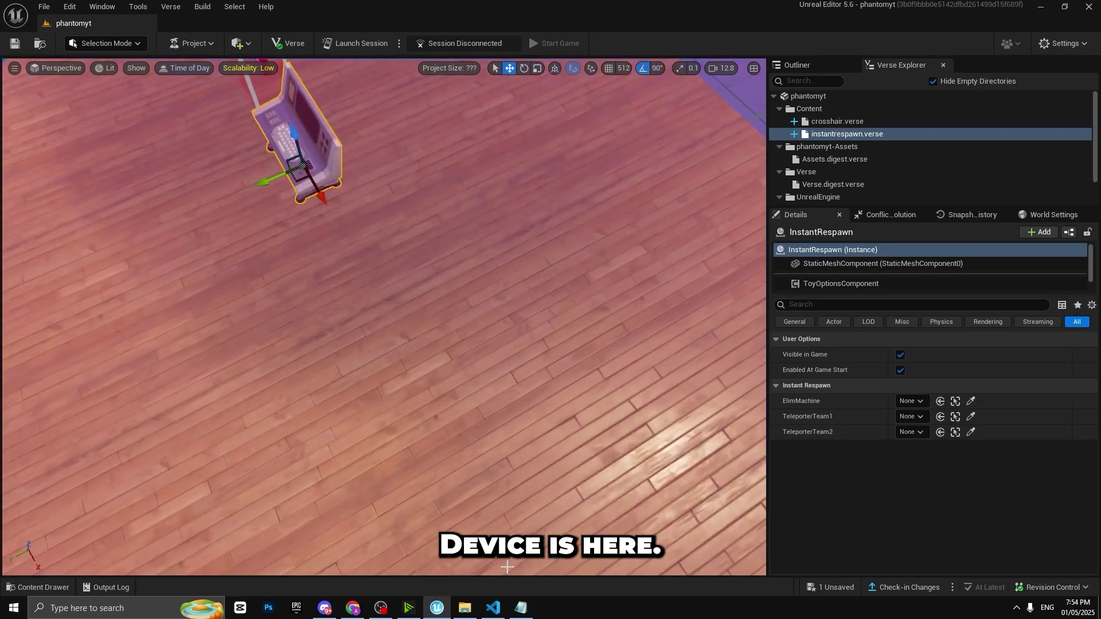
# Close the instant respawn text file and copy all the text of 1v1_island settings.txt in the 1v1map folder
pyautogui.click(521, 608)
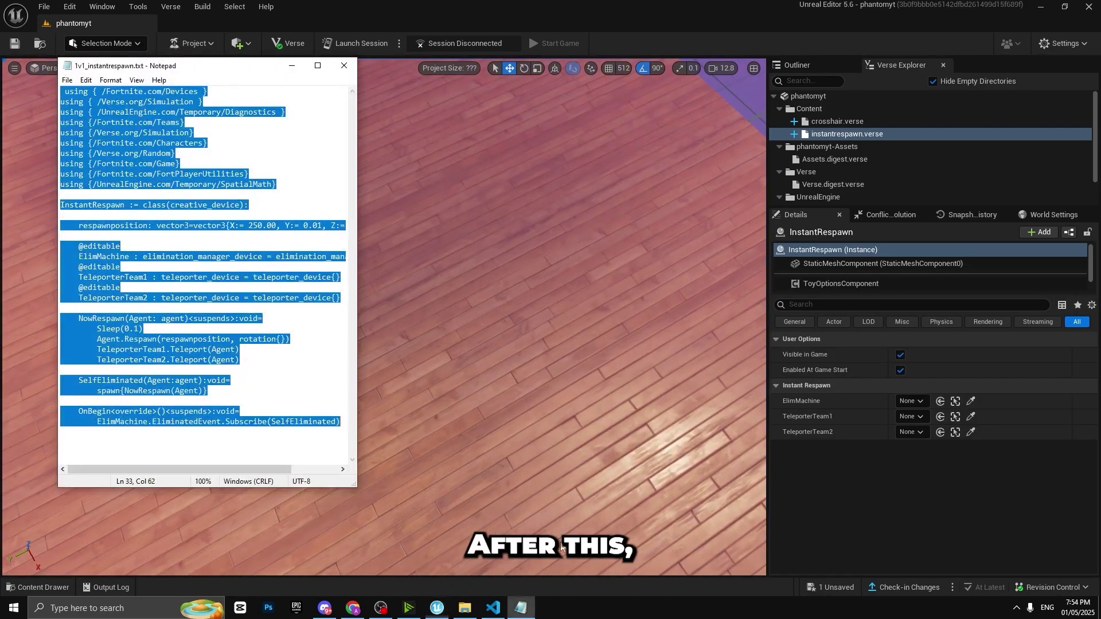
pyautogui.click(343, 67)
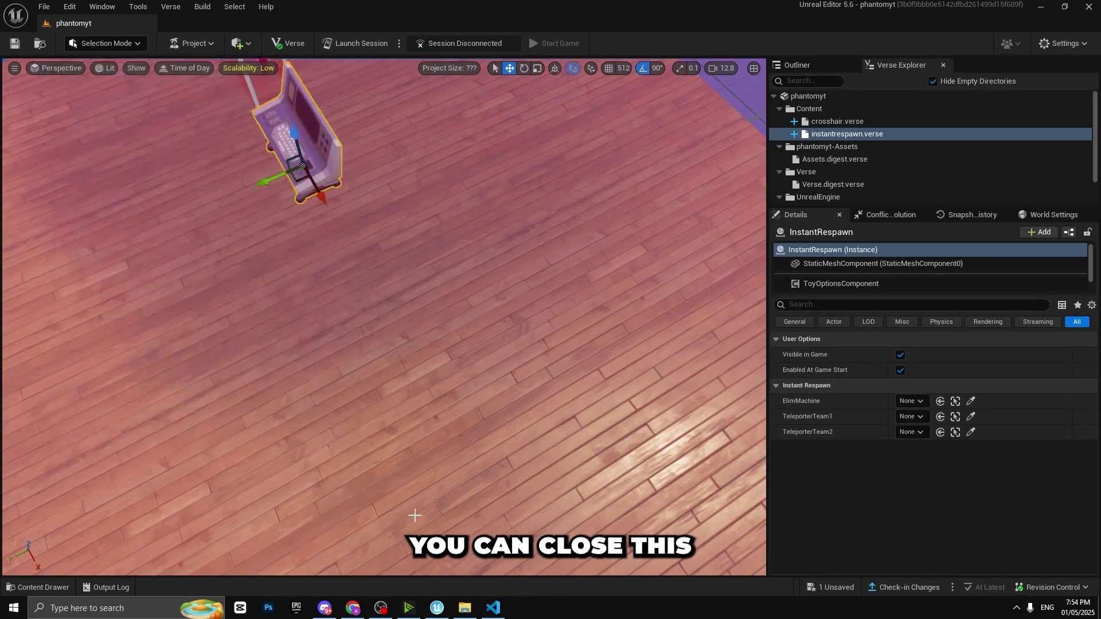
pyautogui.click(464, 612)
pyautogui.doubleClick(628, 107)
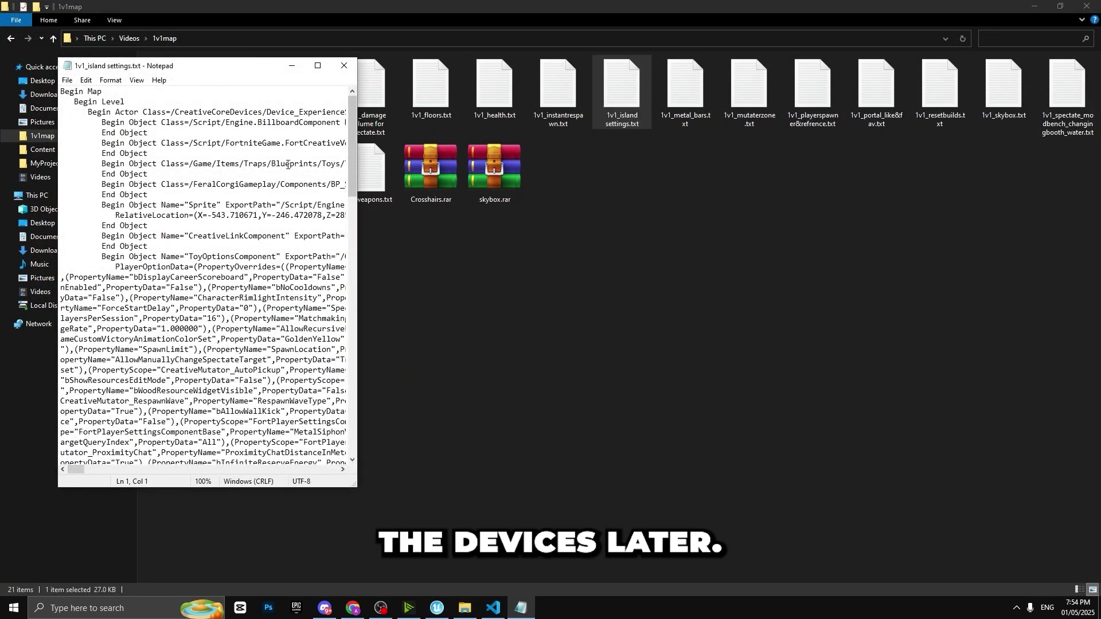
pyautogui.hotkey('ctrl', 'a')
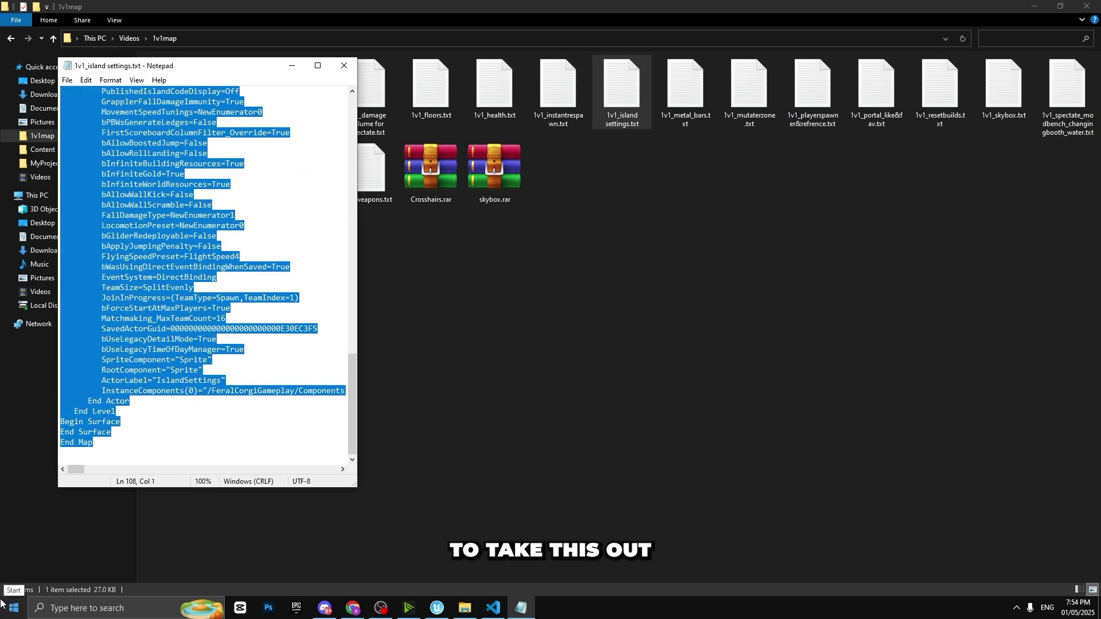
# Return to Unreal Editor, filter the level's actors by "is" and delete the existing IslandSettings0 actor
pyautogui.click(439, 606)
pyautogui.click(472, 398)
pyautogui.moveTo(472, 398); pyautogui.dragTo(505, 344)
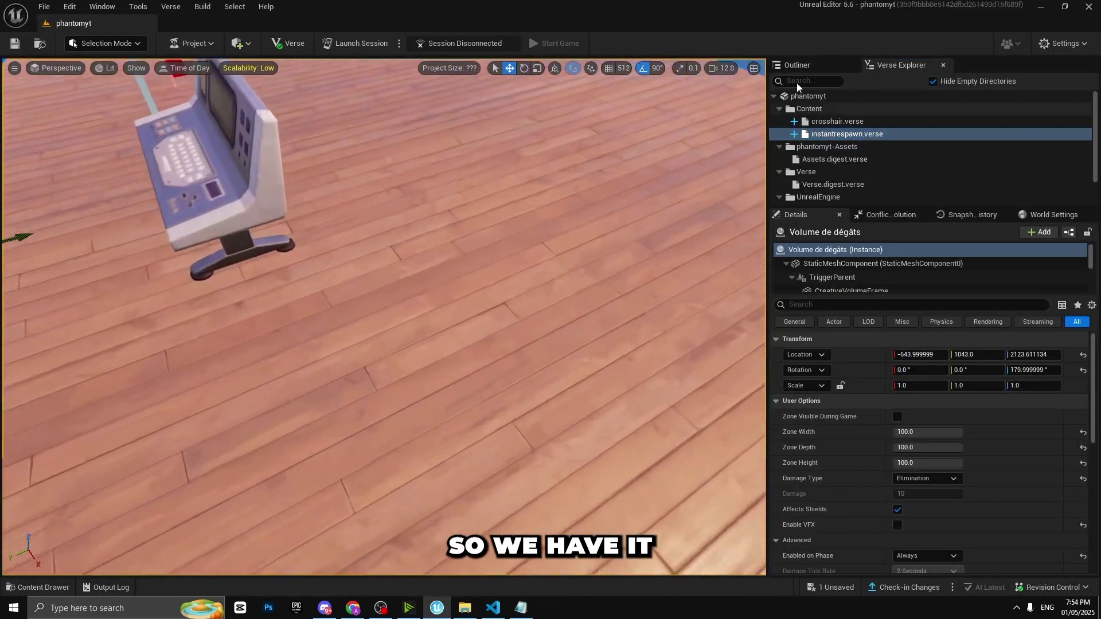
pyautogui.click(797, 65)
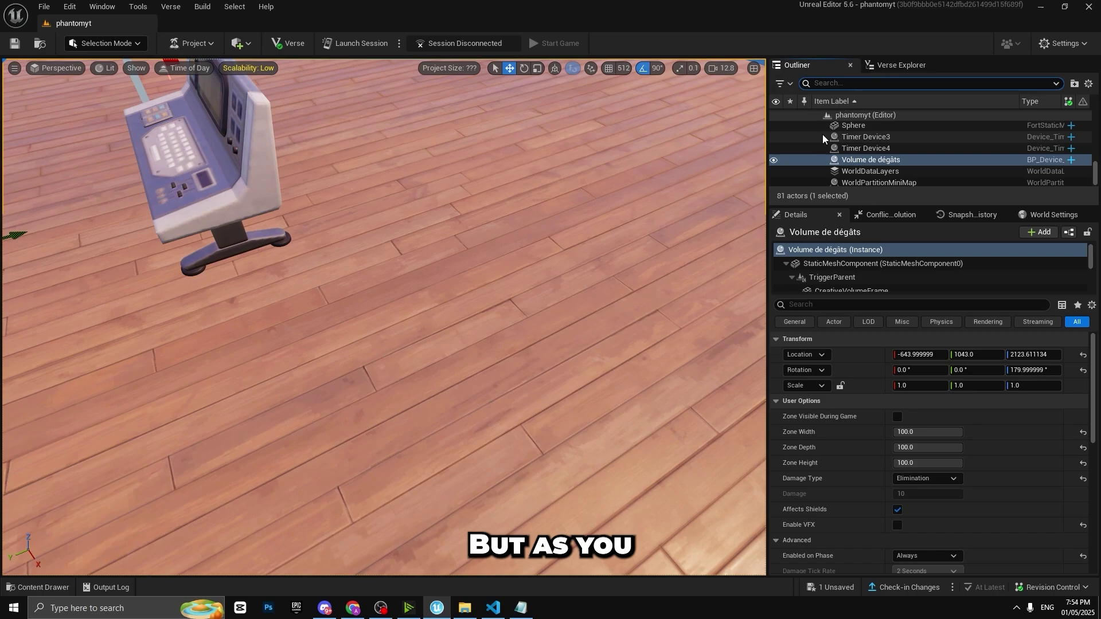
pyautogui.write('is')
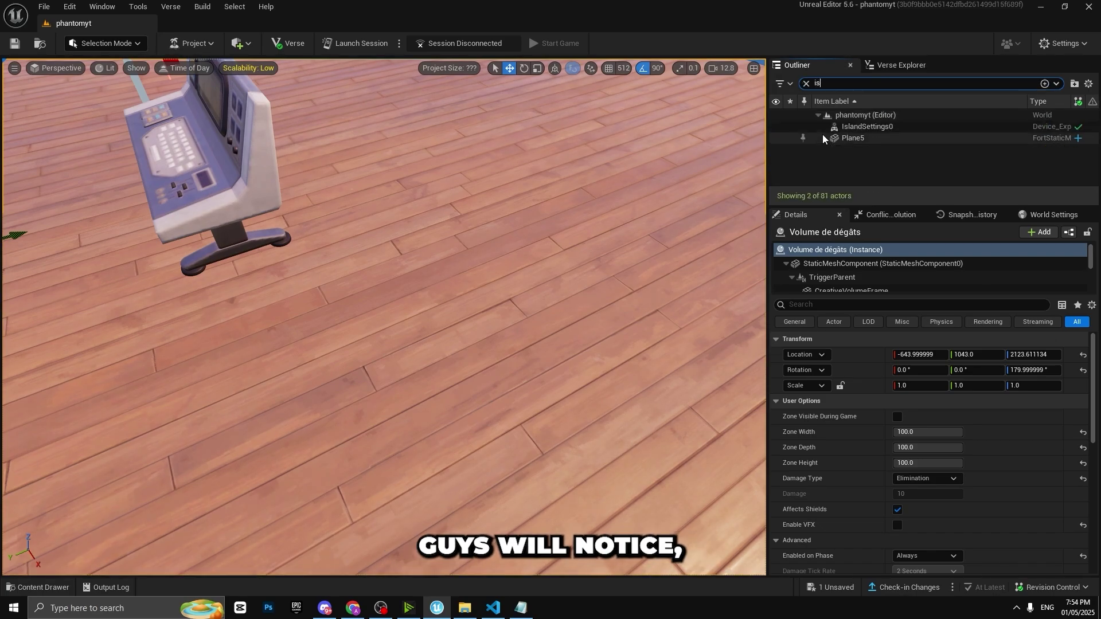
pyautogui.click(908, 128)
pyautogui.press('Delete')
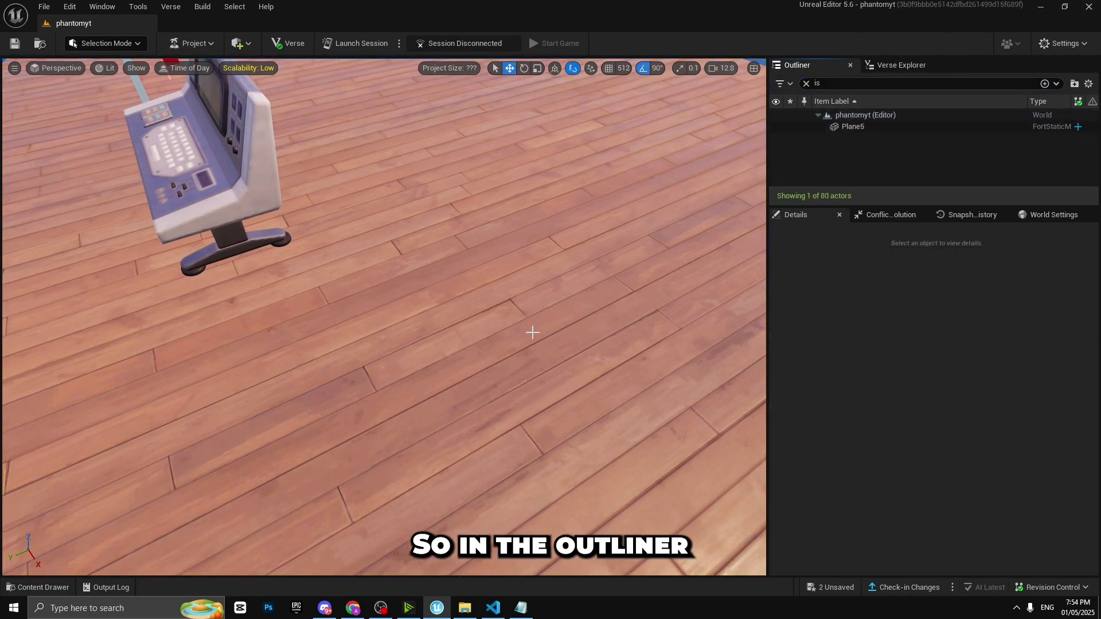
# Paste the copied island settings device into the level and focus the view on it
pyautogui.click(401, 372)
pyautogui.hotkey('ctrl', 'v')
pyautogui.press('f')
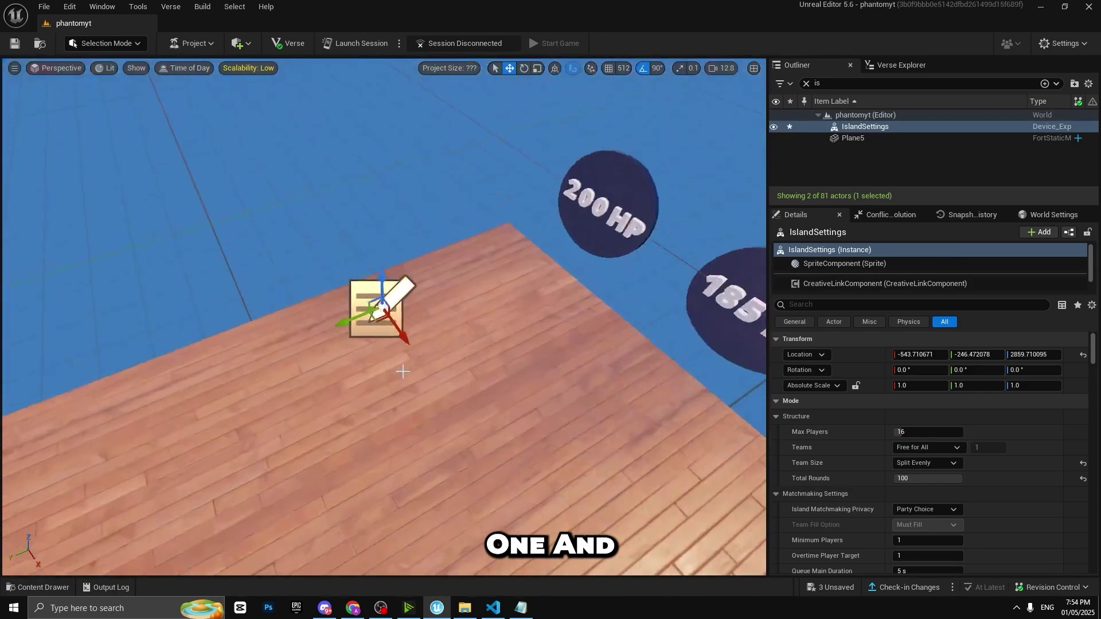
pyautogui.moveTo(402, 372); pyautogui.dragTo(403, 373, button='right')
# Set the island settings' Max Players to 2 and Teams to Team Index 2
pyautogui.scroll(-3, 1014, 434)
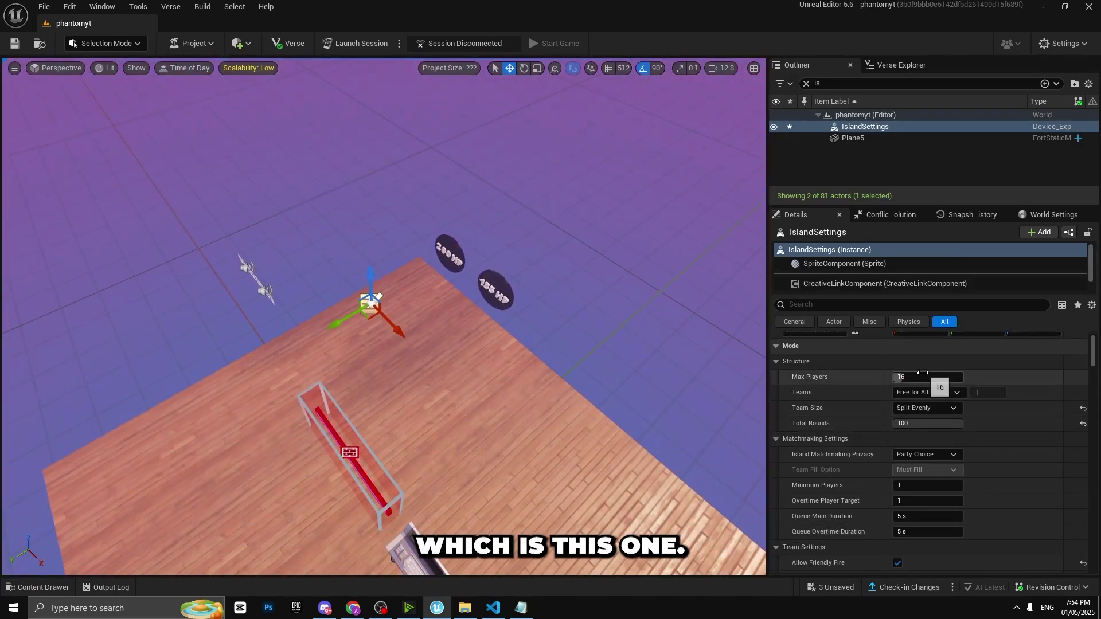
pyautogui.write('2')
pyautogui.press('Return')
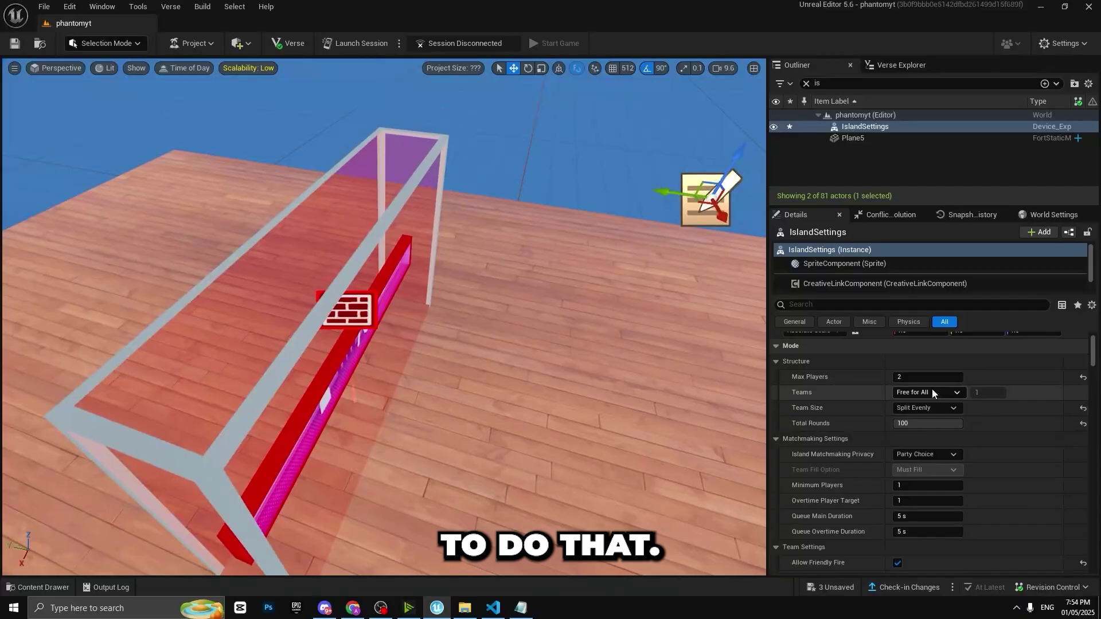
pyautogui.click(927, 393)
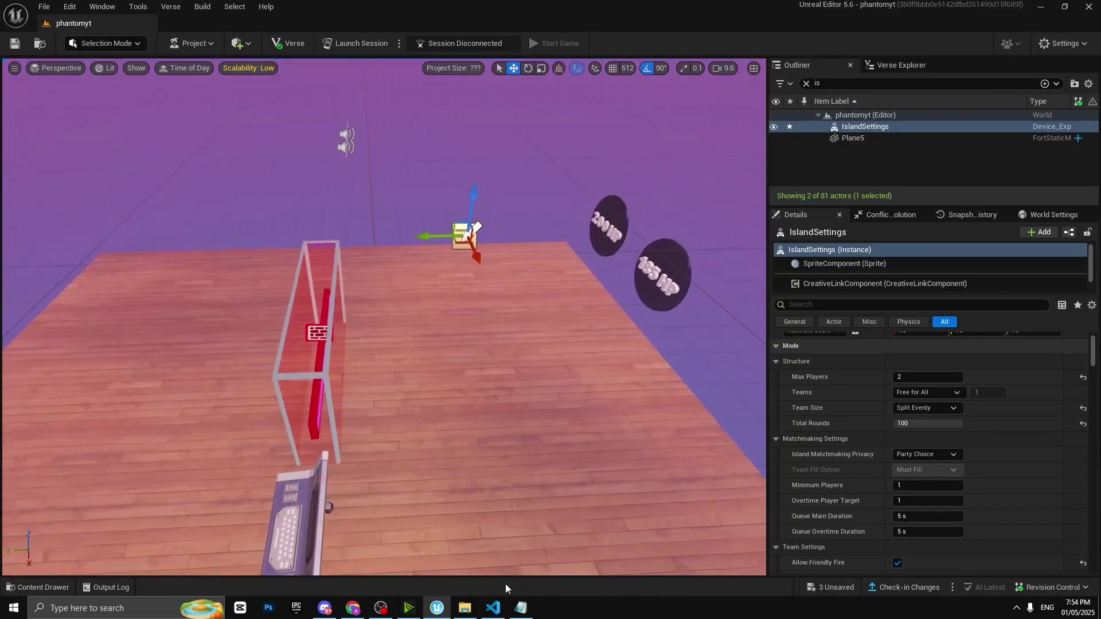
pyautogui.click(923, 396)
pyautogui.click(675, 277)
pyautogui.click(819, 256)
pyautogui.write('2')
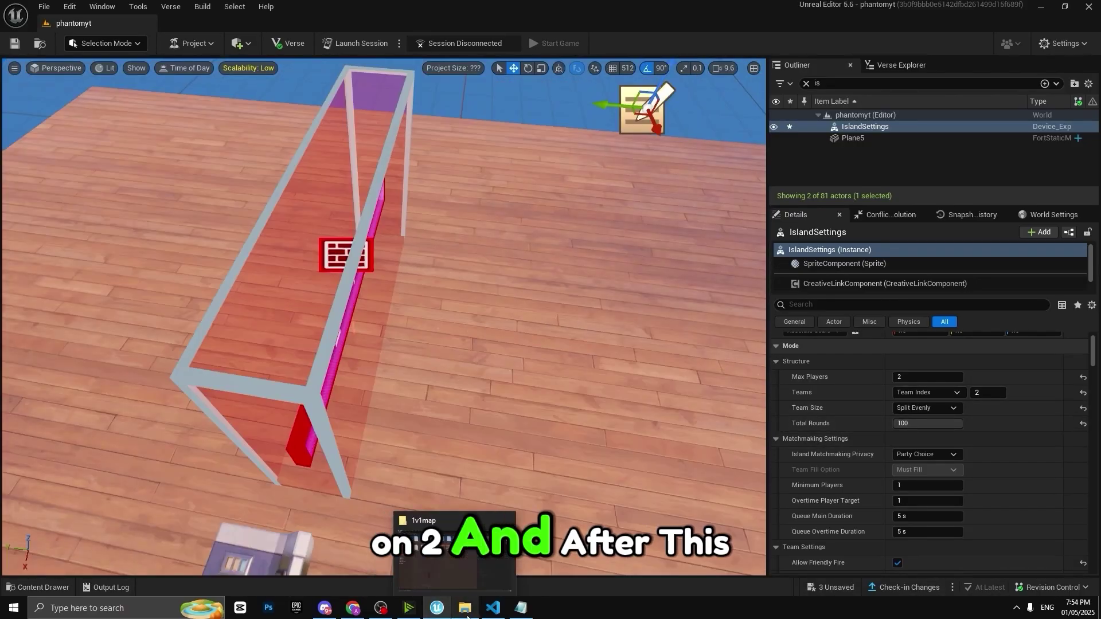
# Copy all the text of 1v1_metal_bars.txt from the 1v1map folder and return to Unreal Editor
pyautogui.click(465, 609)
pyautogui.doubleClick(687, 91)
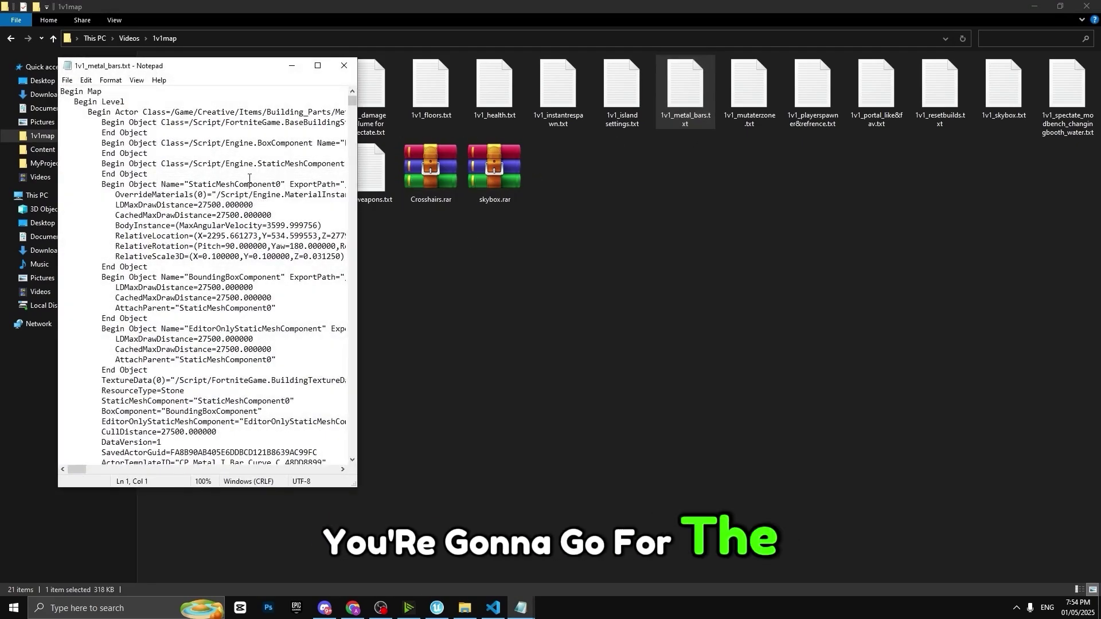
pyautogui.hotkey('ctrl', 'a')
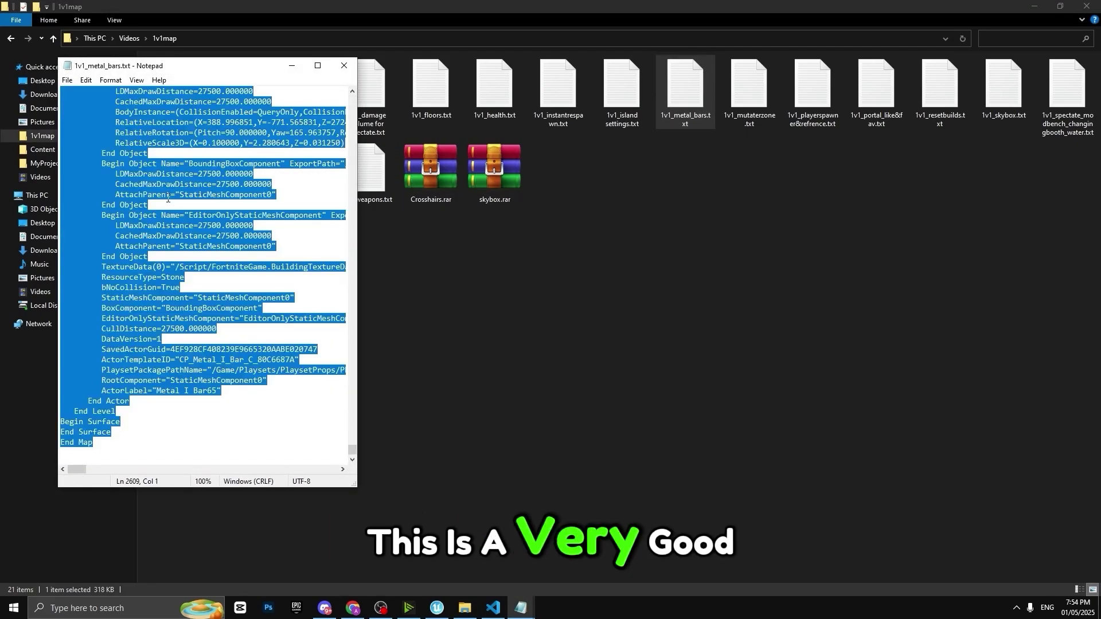
pyautogui.click(462, 611)
pyautogui.click(440, 611)
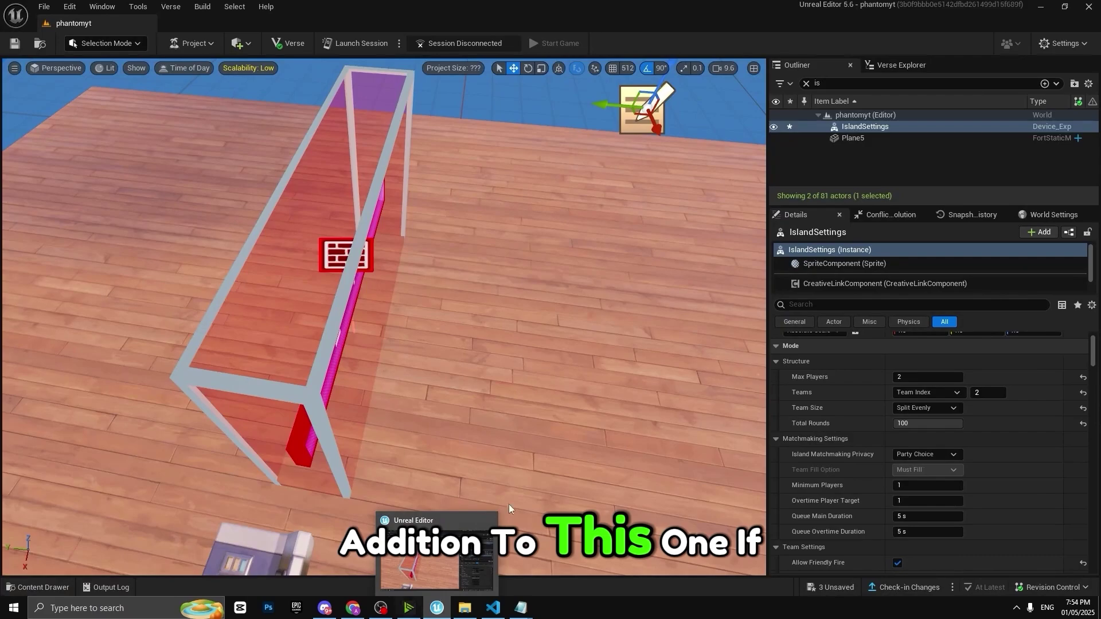
# Paste the copied metal bars into the level and focus the view on them
pyautogui.click(489, 370)
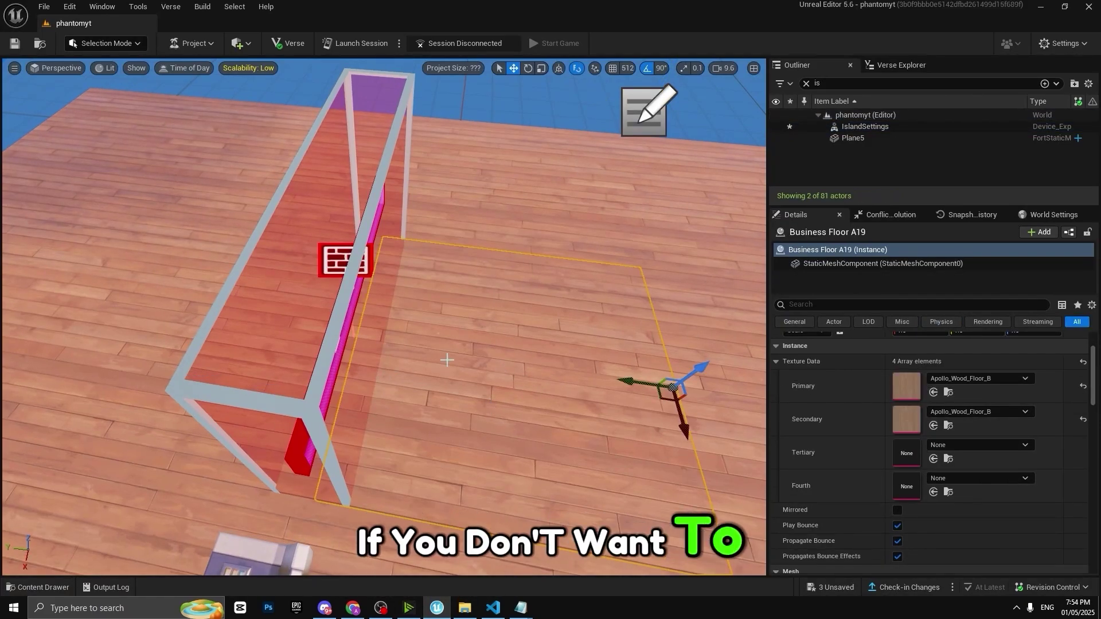
pyautogui.hotkey('ctrl', 'v')
pyautogui.press('f')
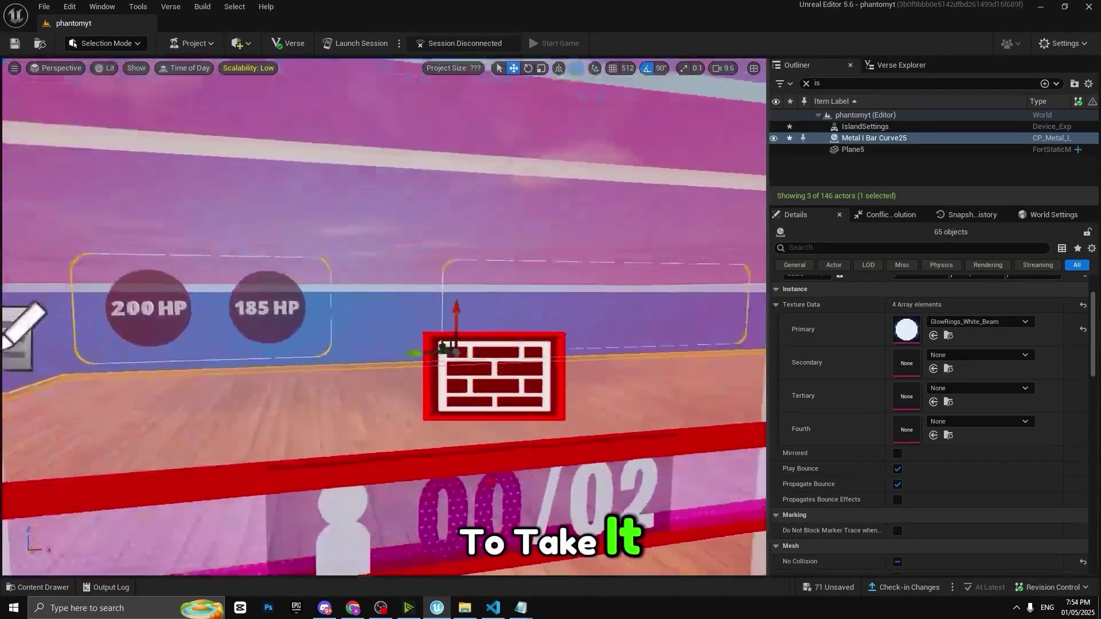
# Delete the stray curved metal bar lying over the wooden floor near the map's edge
pyautogui.press('w')
pyautogui.moveTo(393, 256); pyautogui.dragTo(401, 287, button='right')
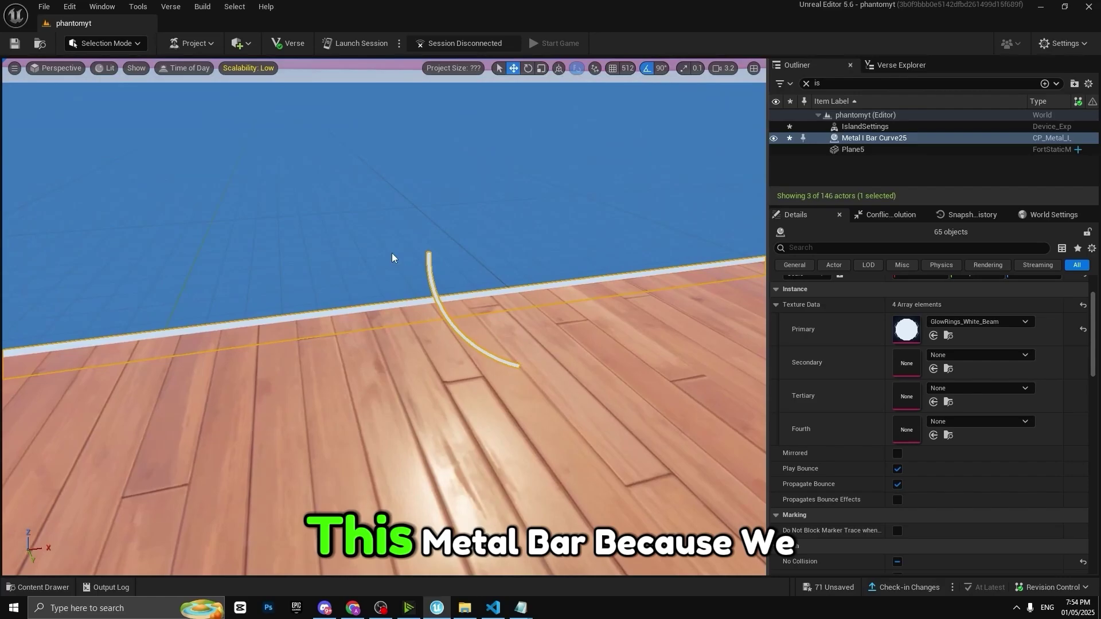
pyautogui.click(428, 252)
pyautogui.press('Delete')
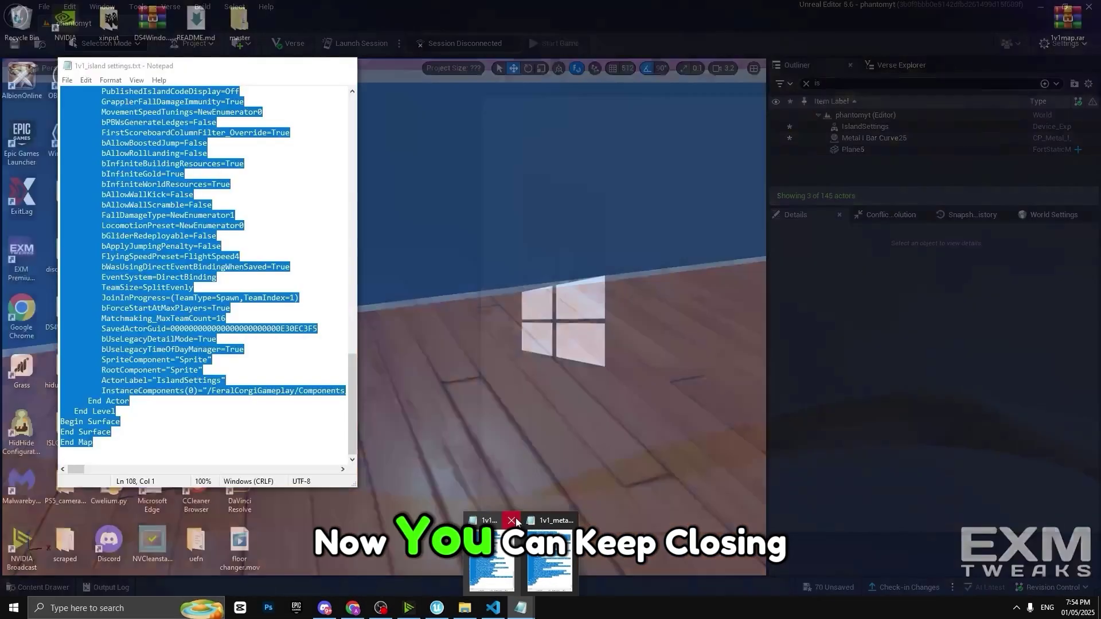
# Close the island settings and metal bars text files and copy all the text of 1v1_mutaterzone.txt
pyautogui.click(533, 415)
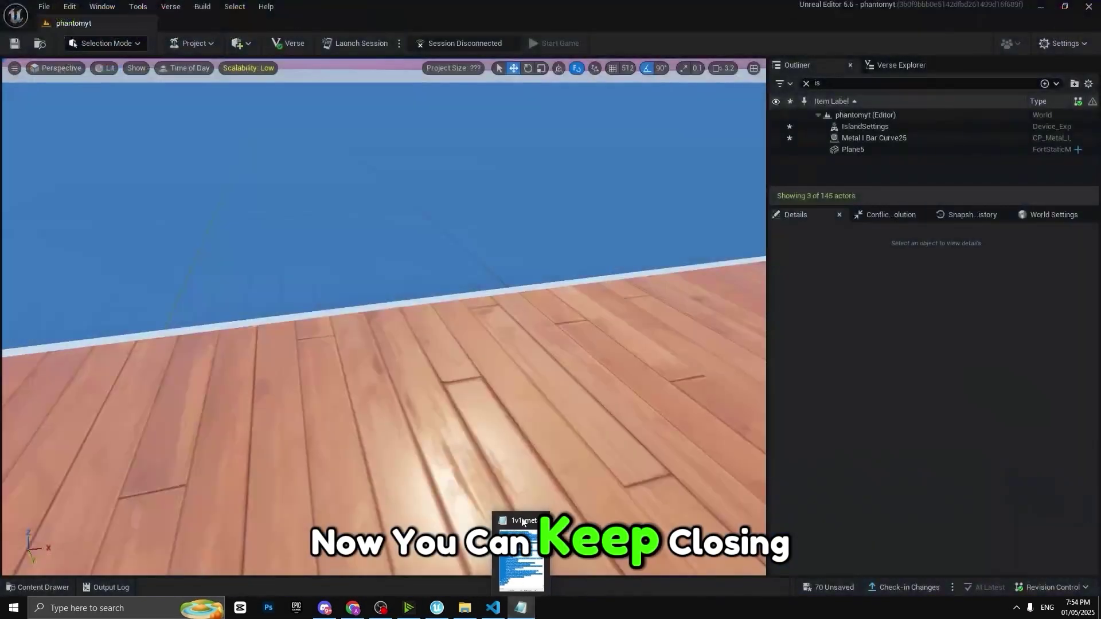
pyautogui.click(533, 417)
pyautogui.click(465, 607)
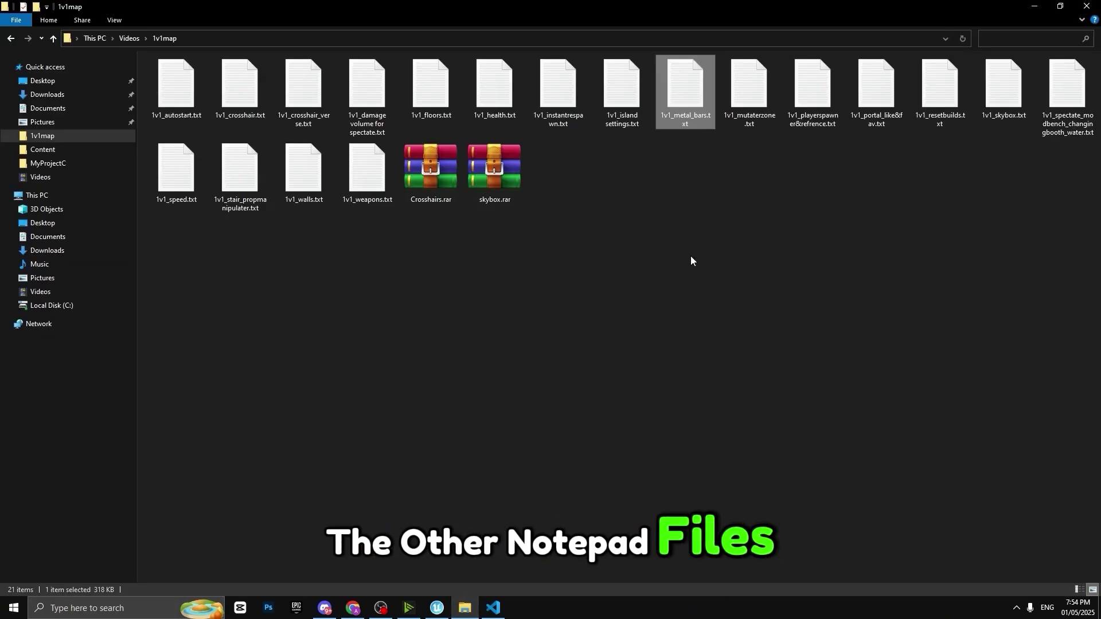
pyautogui.doubleClick(744, 104)
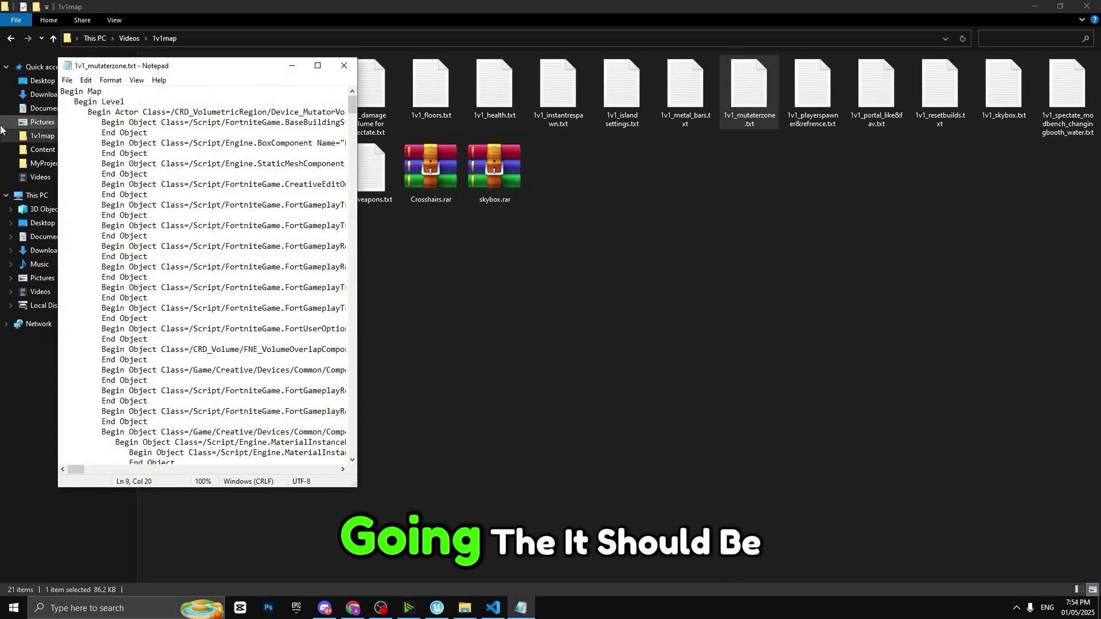
pyautogui.hotkey('ctrl', 'a')
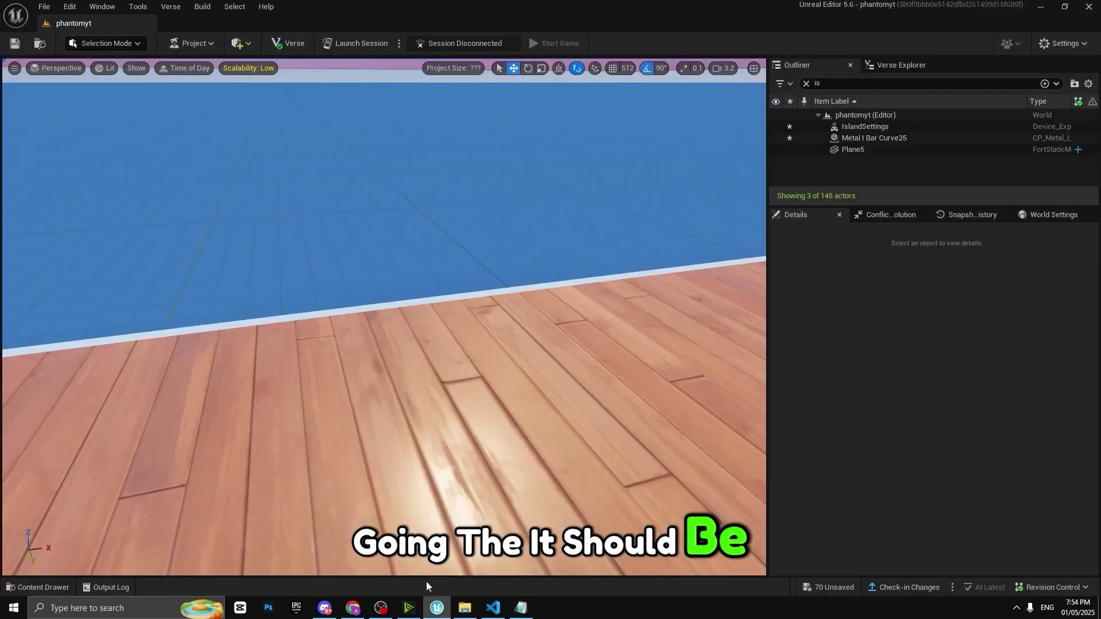
# Paste the copied mutator zones into the level and look over the arena
pyautogui.hotkey('ctrl', 'v')
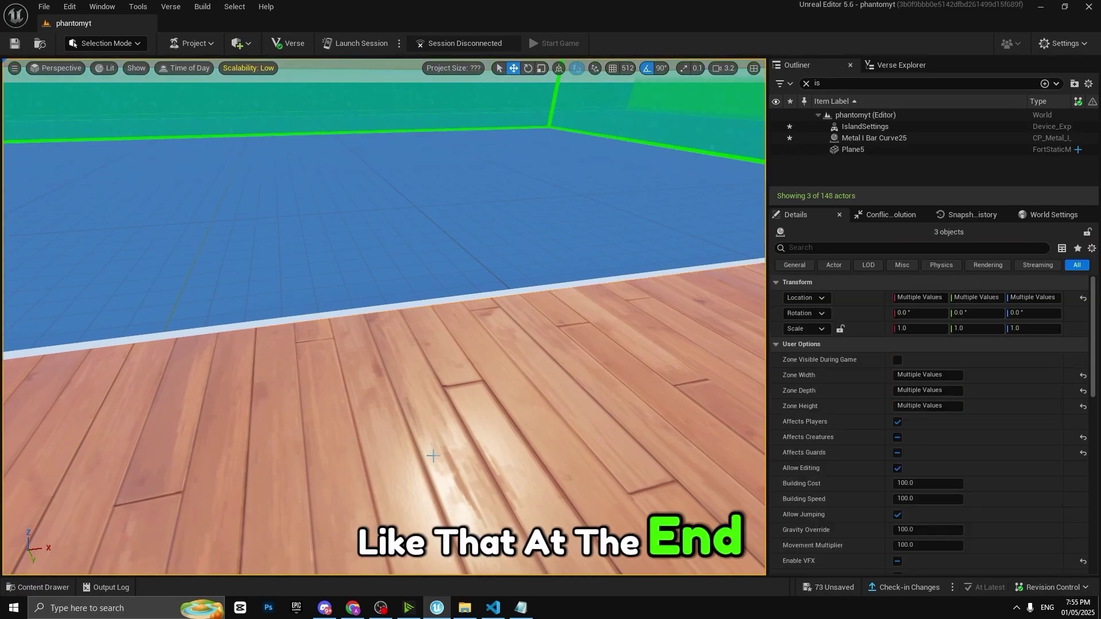
pyautogui.moveTo(369, 477); pyautogui.dragTo(201, 448, button='right')
pyautogui.press('w')
pyautogui.scroll(3, 369, 477)
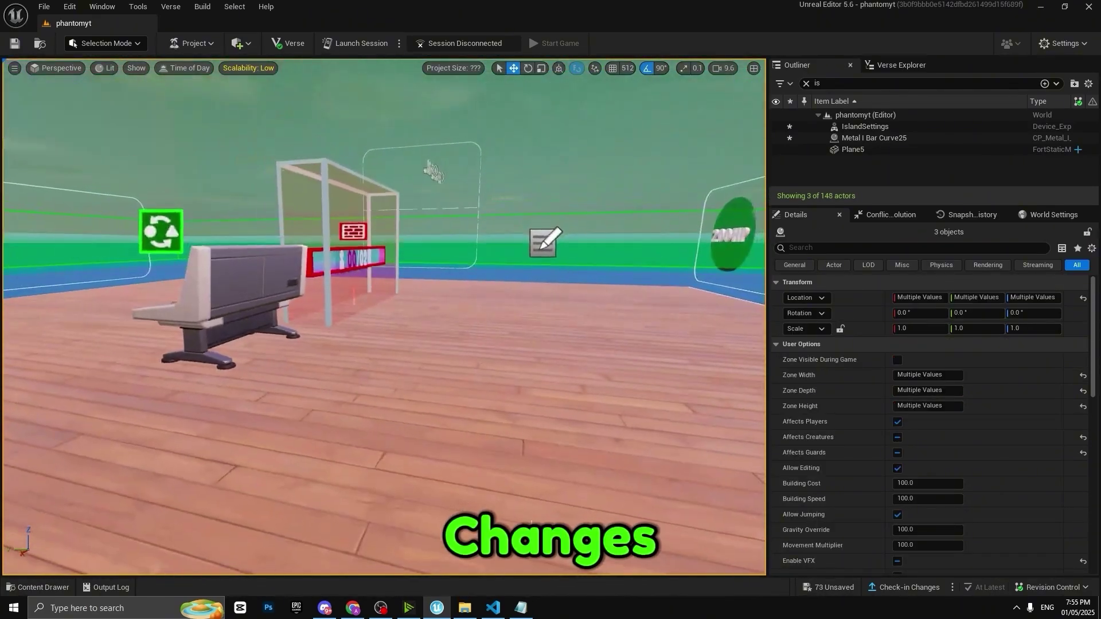
# Close the mutator zone text file, copy all the text of 1v1_playerspawner&refrence.txt and return to the level in Unreal Editor
pyautogui.click(521, 607)
pyautogui.click(339, 68)
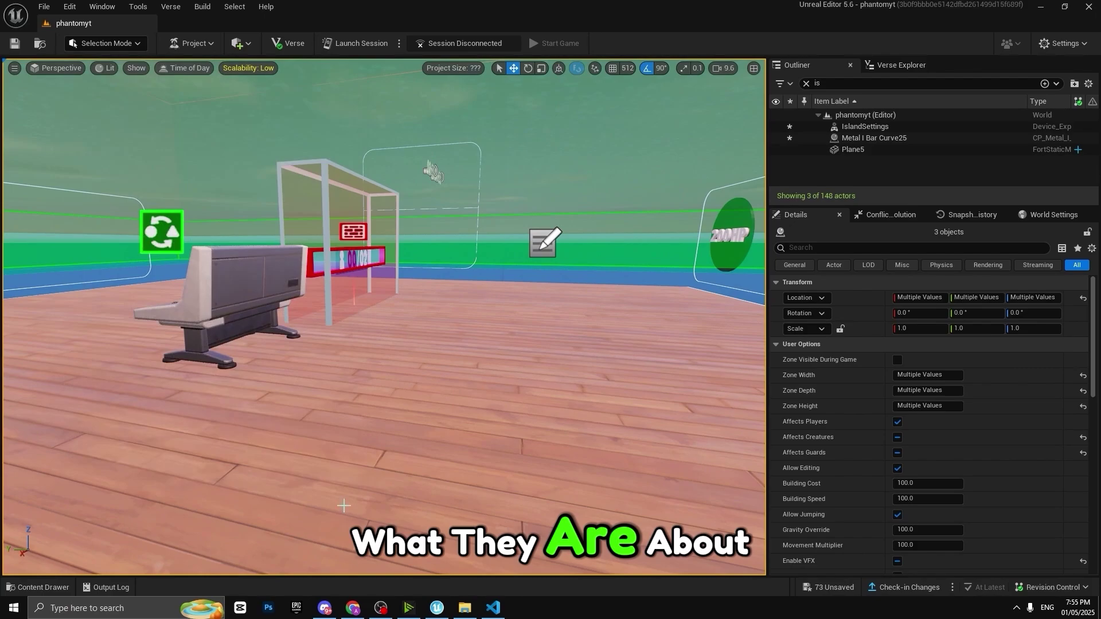
pyautogui.click(471, 607)
pyautogui.doubleClick(805, 106)
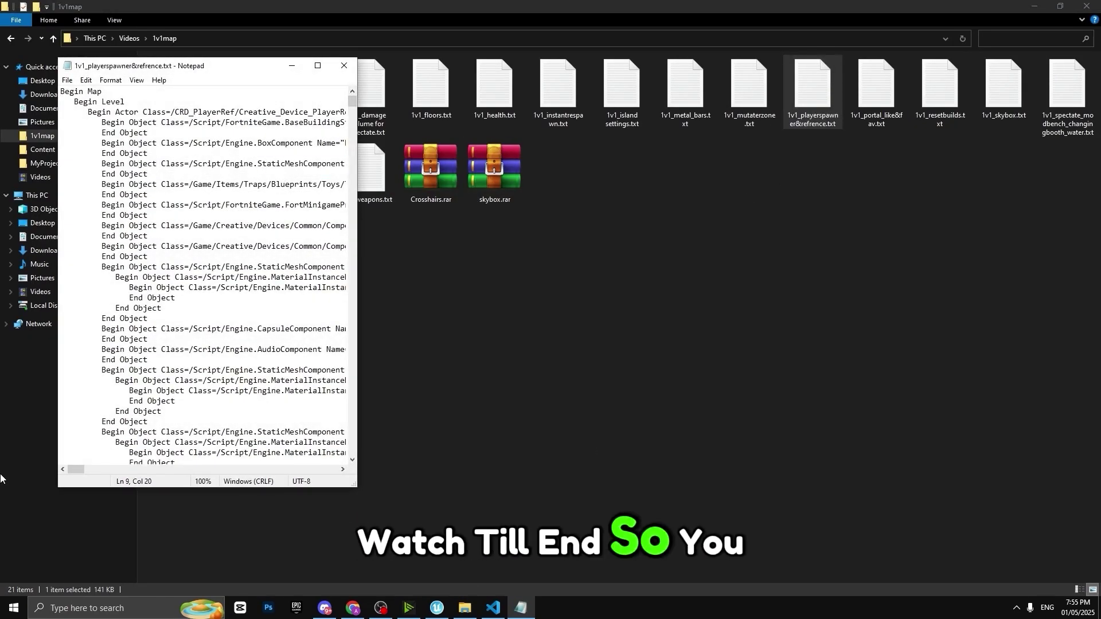
pyautogui.hotkey('ctrl', 'a')
pyautogui.click(436, 608)
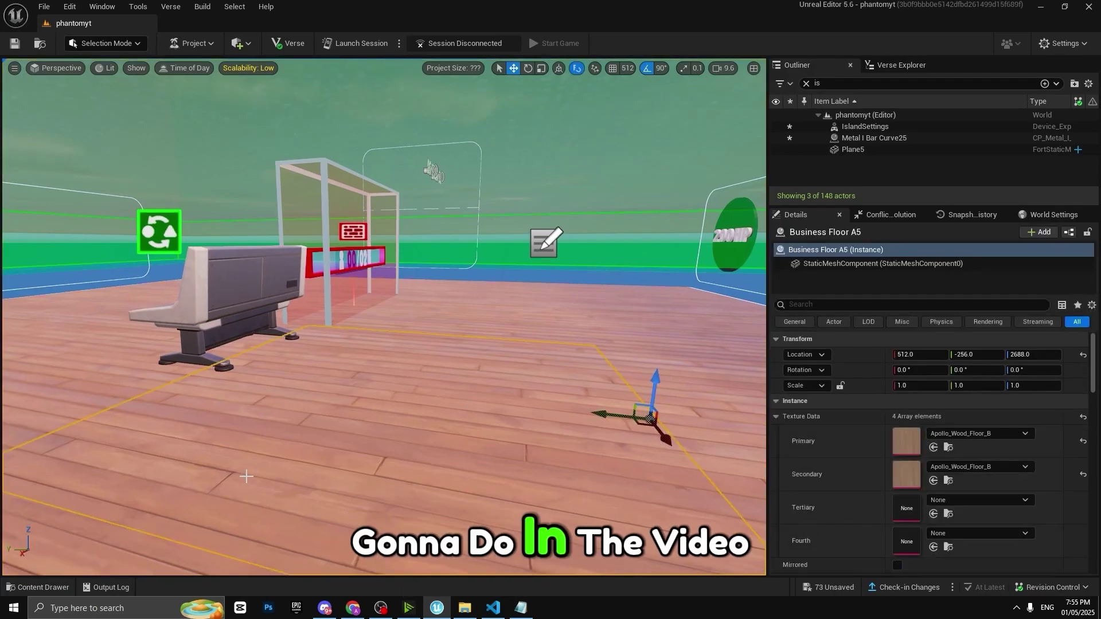
# Paste the copied player spawners and player reference devices into the level and clear the actor search filter
pyautogui.hotkey('ctrl', 'v')
pyautogui.press('f')
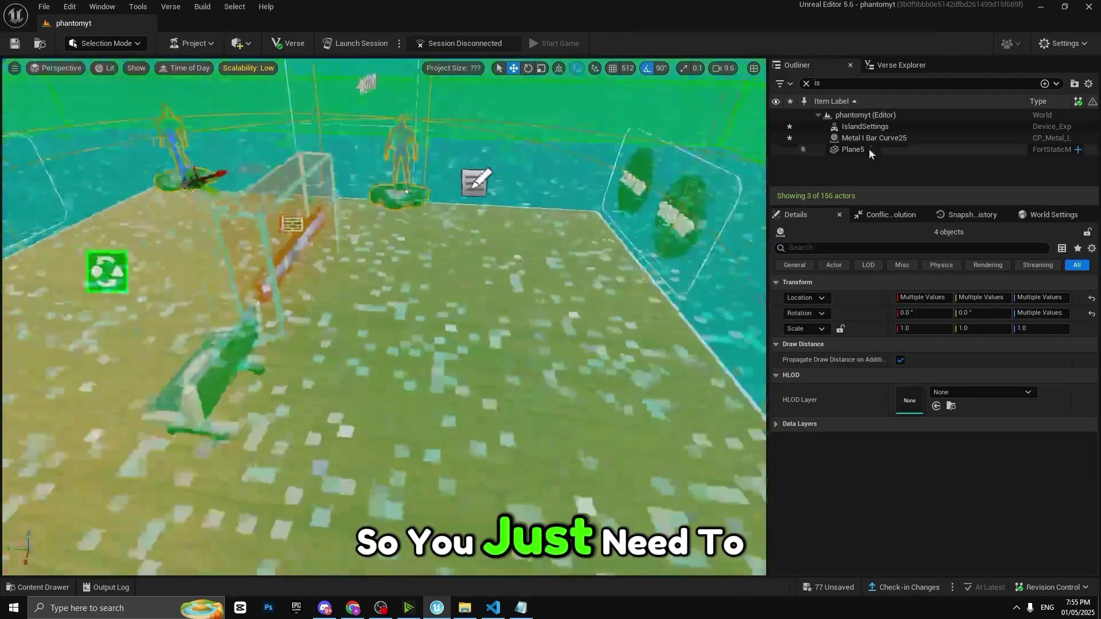
pyautogui.click(806, 83)
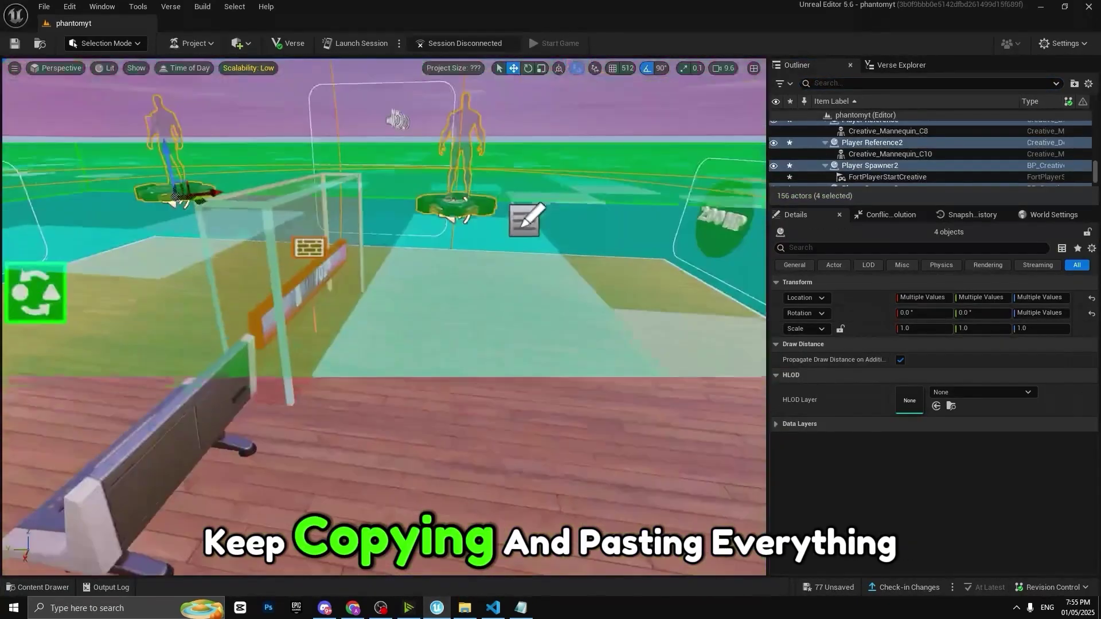
# Close the player spawner text file, copy all the text of 1v1_portal_like&fav.txt and return to the level in Unreal Editor
pyautogui.hotkey('alt', 'Tab')
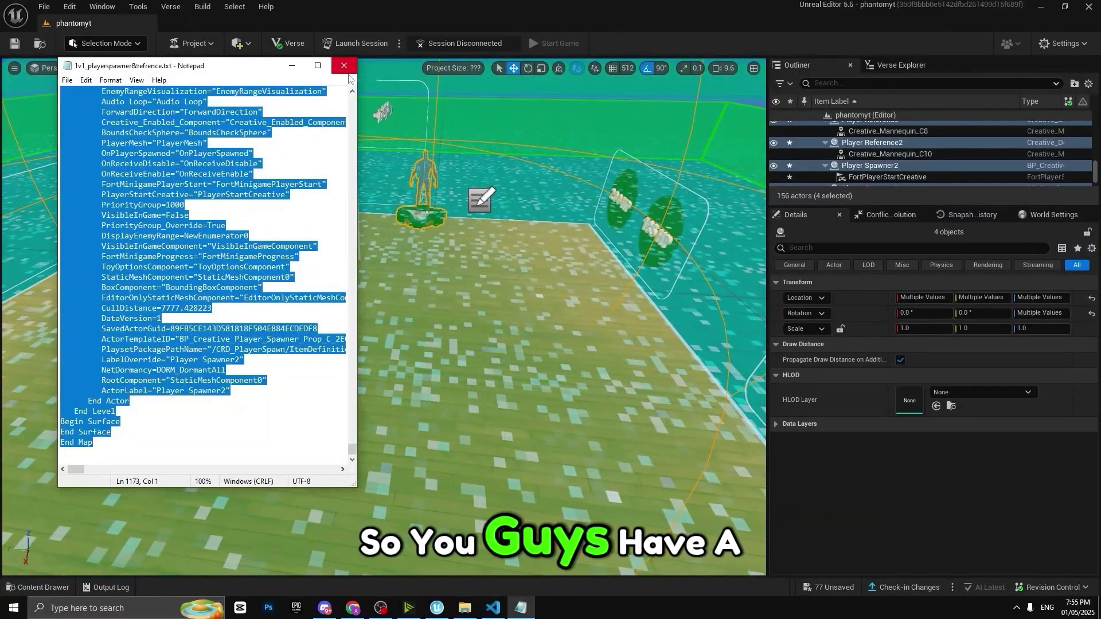
pyautogui.click(344, 66)
pyautogui.click(461, 615)
pyautogui.doubleClick(886, 101)
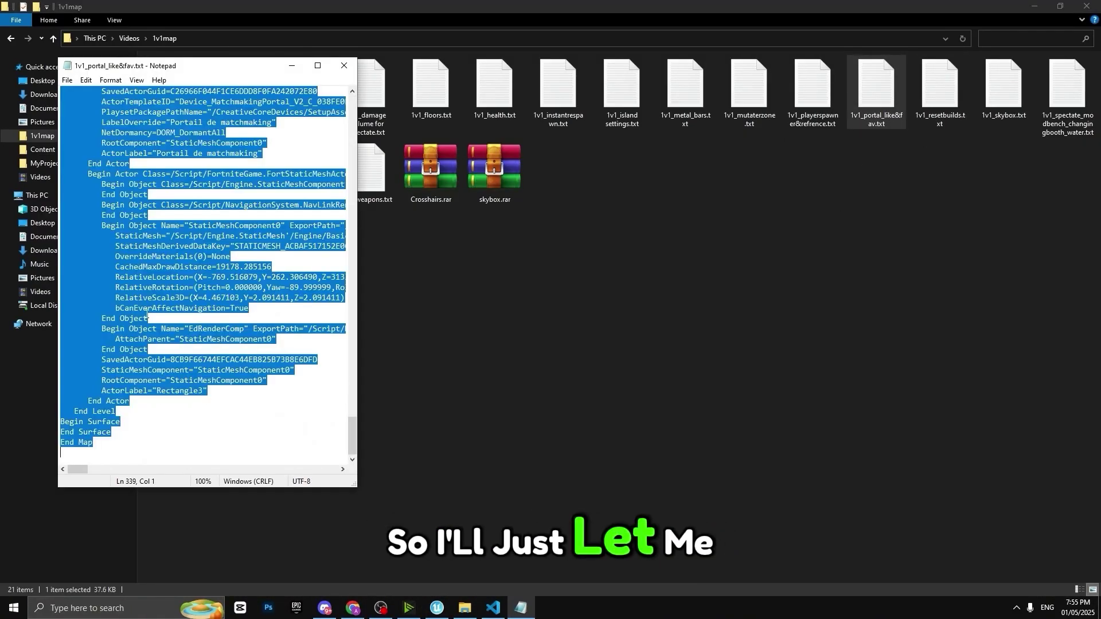
pyautogui.click(440, 607)
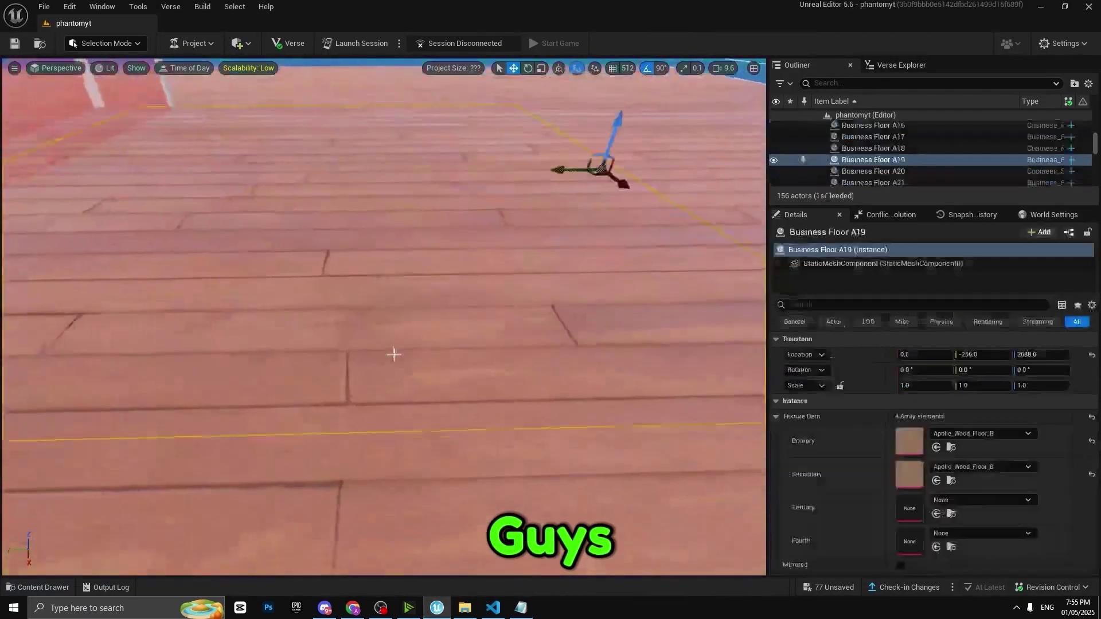
# Paste the copied matchmaking portal and its two rectangle planes into the level
pyautogui.hotkey('ctrl', 'v')
pyautogui.press('f')
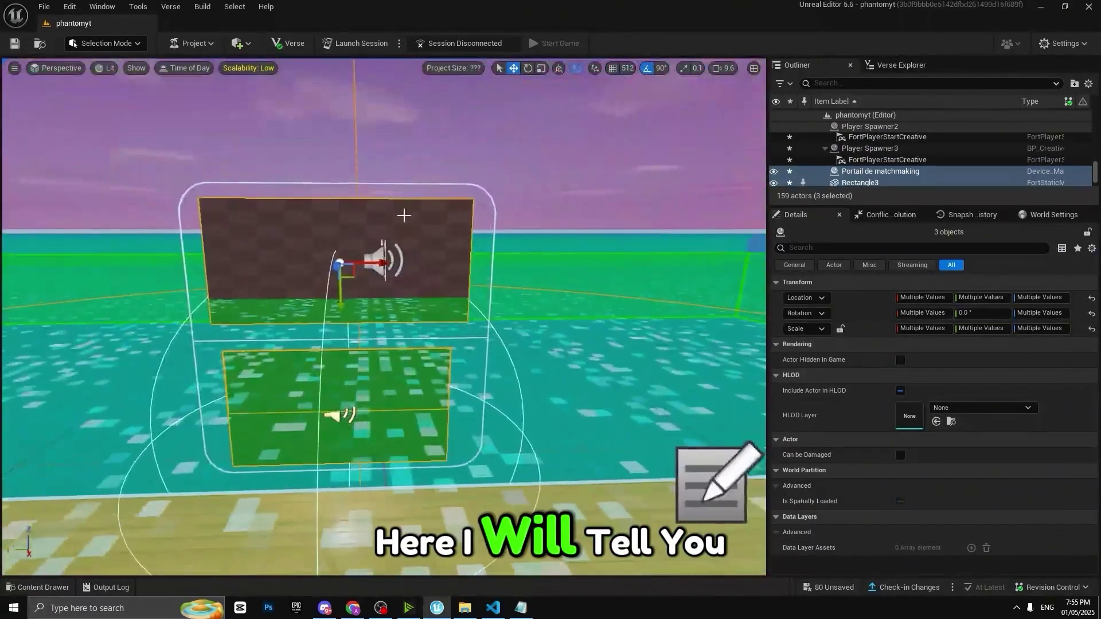
pyautogui.click(404, 215)
pyautogui.press('f')
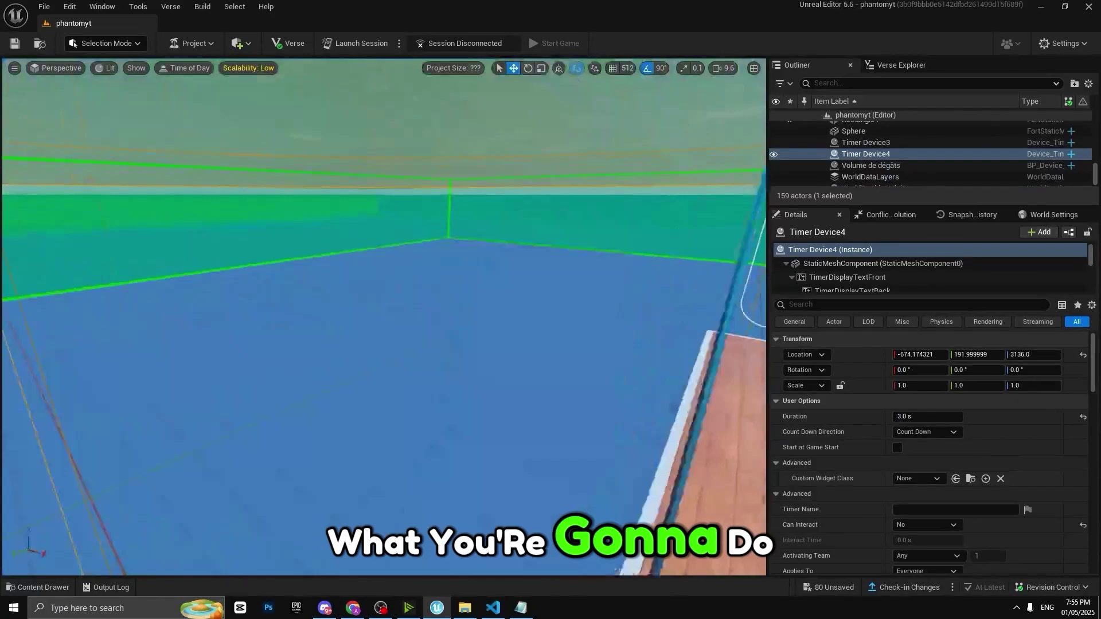
# Examine the matchmaking portal and the two rectangle planes beside it where the map images go
pyautogui.click(439, 241)
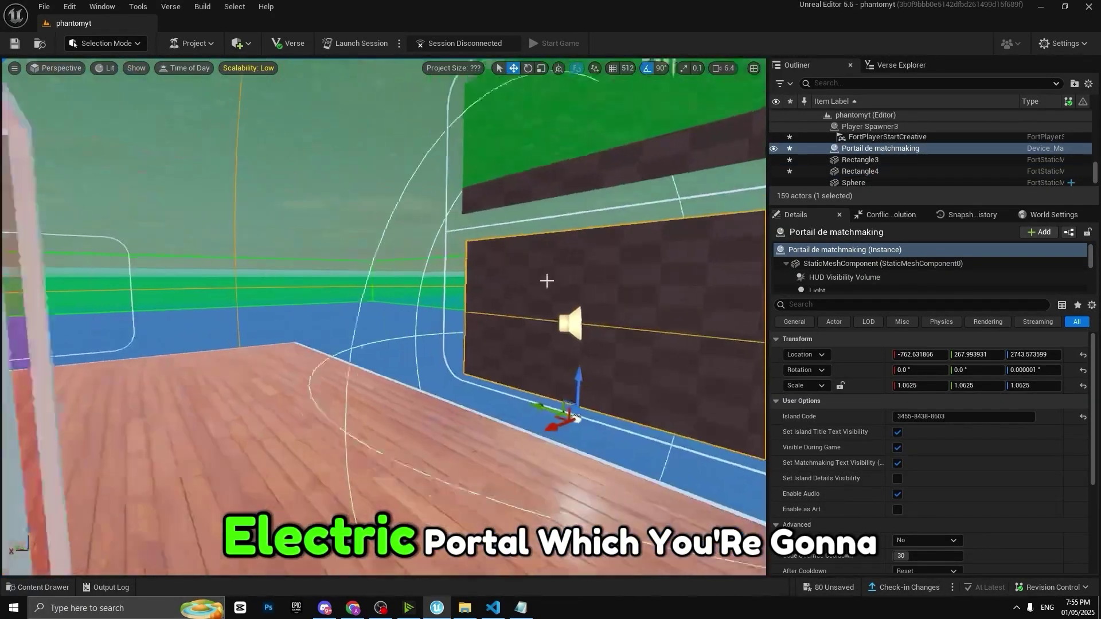
pyautogui.click(545, 281)
pyautogui.press('f')
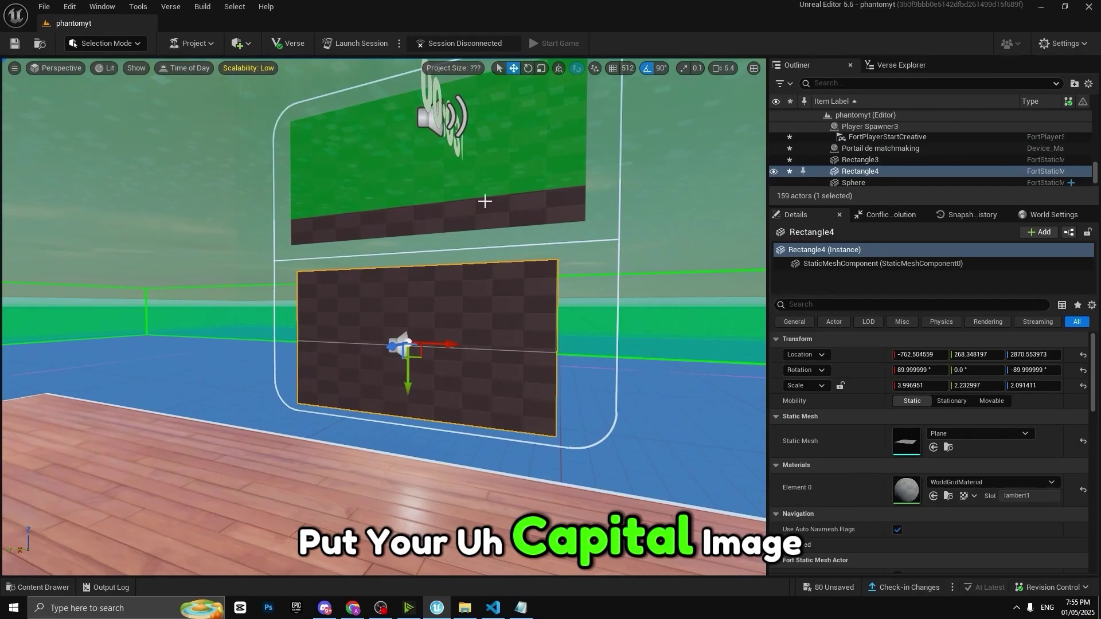
pyautogui.click(474, 204)
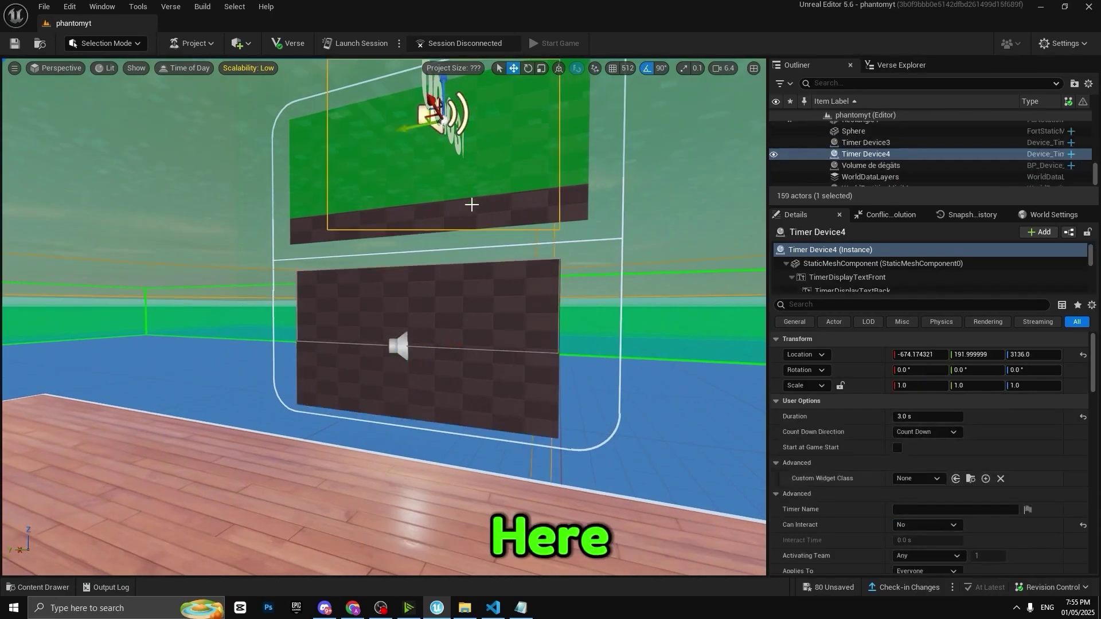
pyautogui.click(509, 209)
pyautogui.press('f')
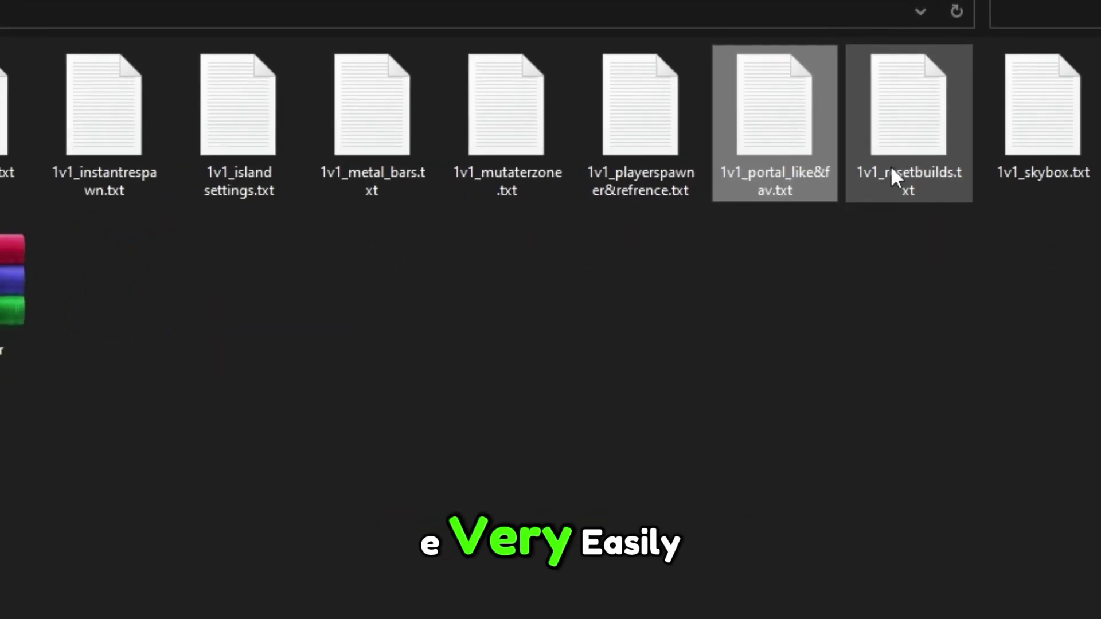
# Copy all the text of 1v1_resetbuilds.txt and paste the reset-builds button and explosive device into the level
pyautogui.doubleClick(909, 183)
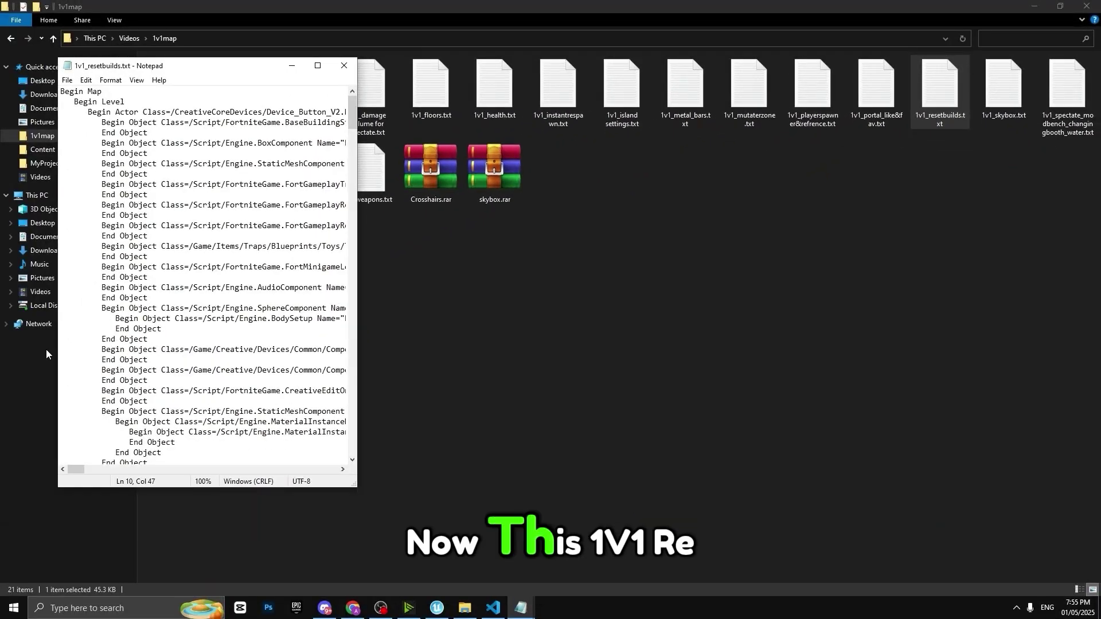
pyautogui.hotkey('ctrl', 'a')
pyautogui.press('super')
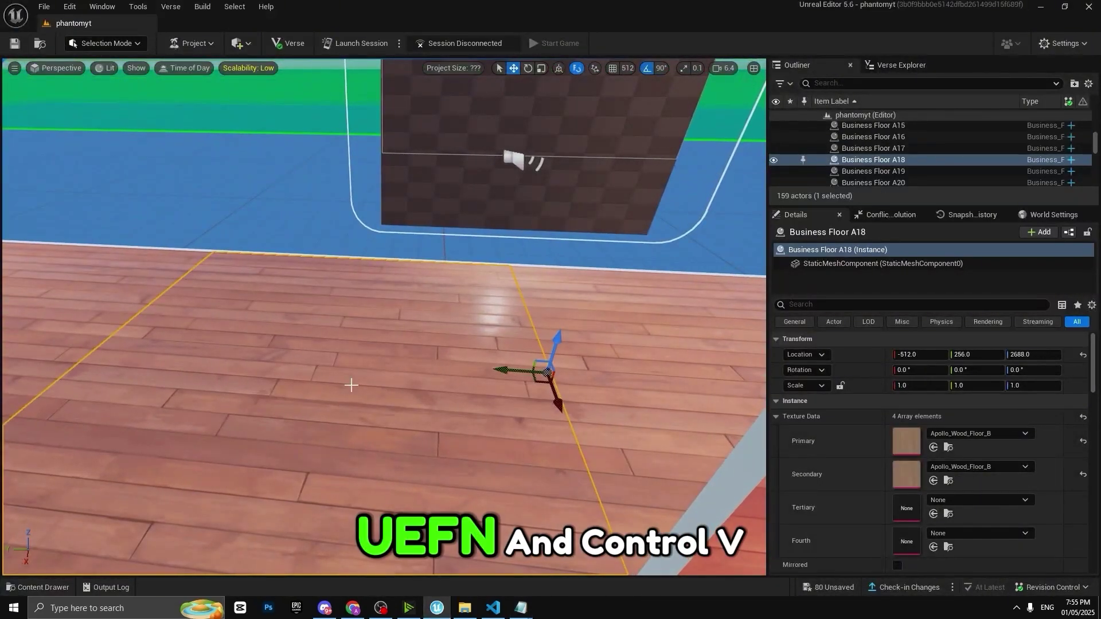
pyautogui.hotkey('ctrl', 'v')
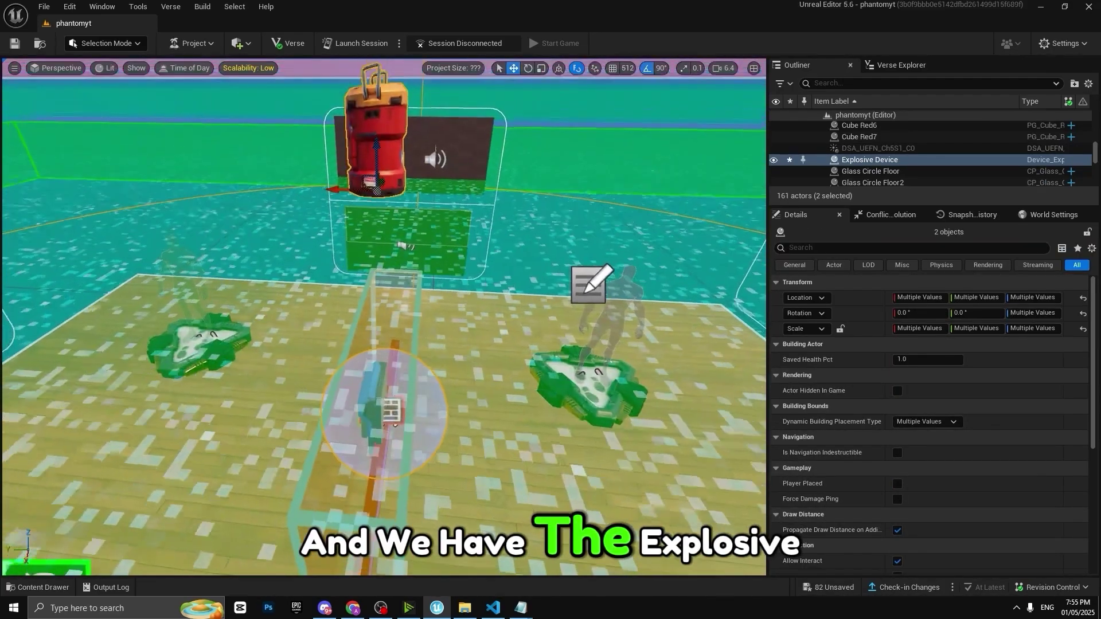
# Select the explosive barrel in the arena and review its transform and user options
pyautogui.scroll(3, 949, 361)
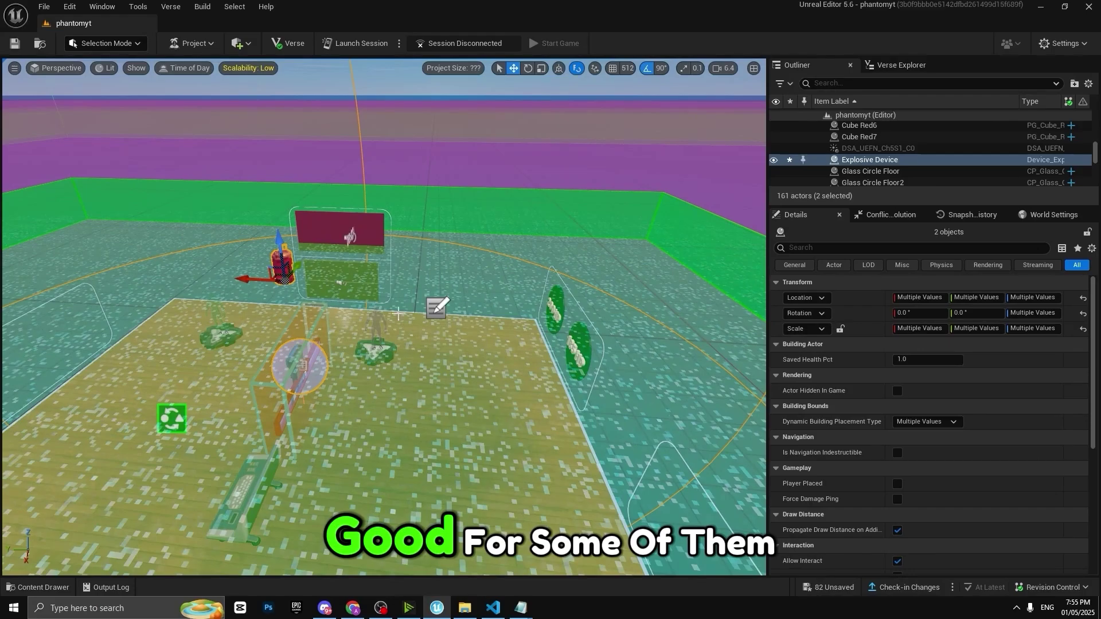
pyautogui.press('f')
pyautogui.click(418, 247)
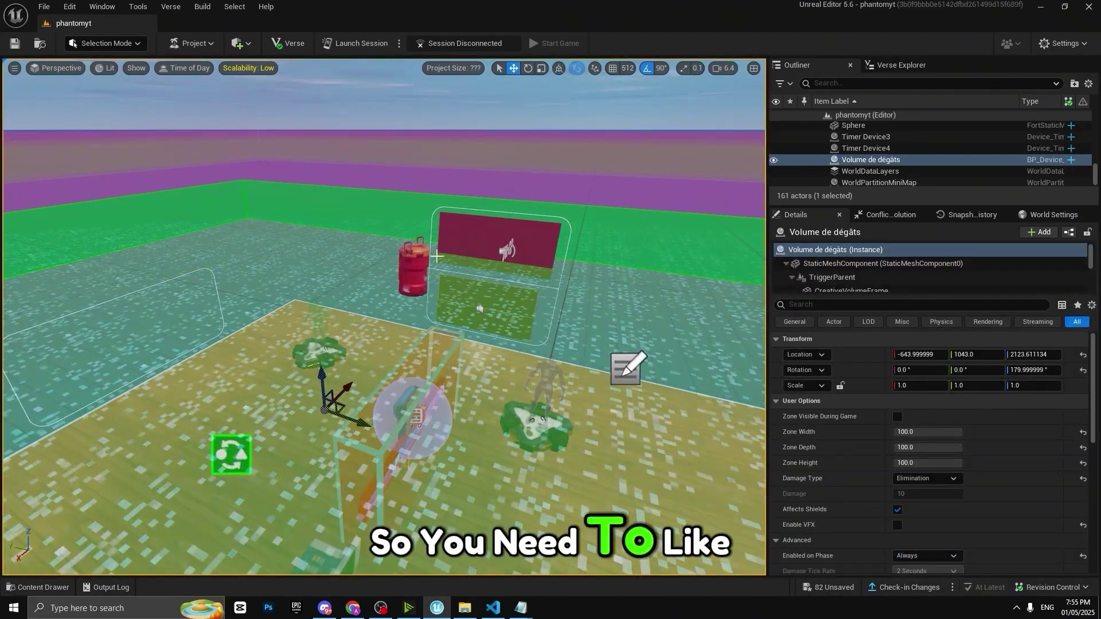
pyautogui.moveTo(418, 247); pyautogui.dragTo(423, 253, button='right')
pyautogui.press('w')
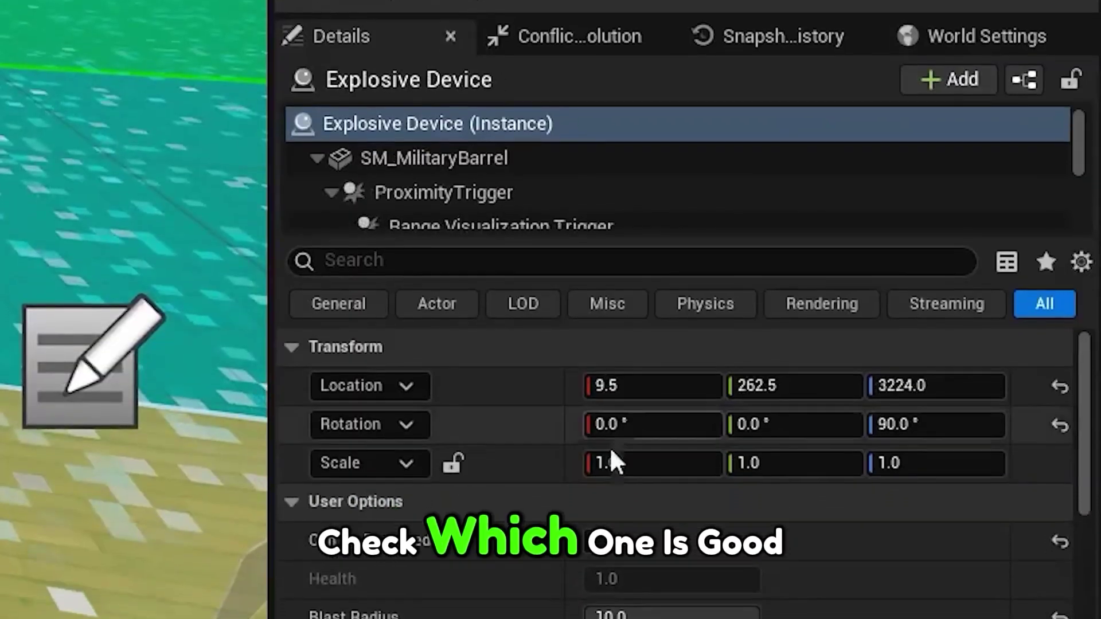
pyautogui.scroll(-15, 909, 383)
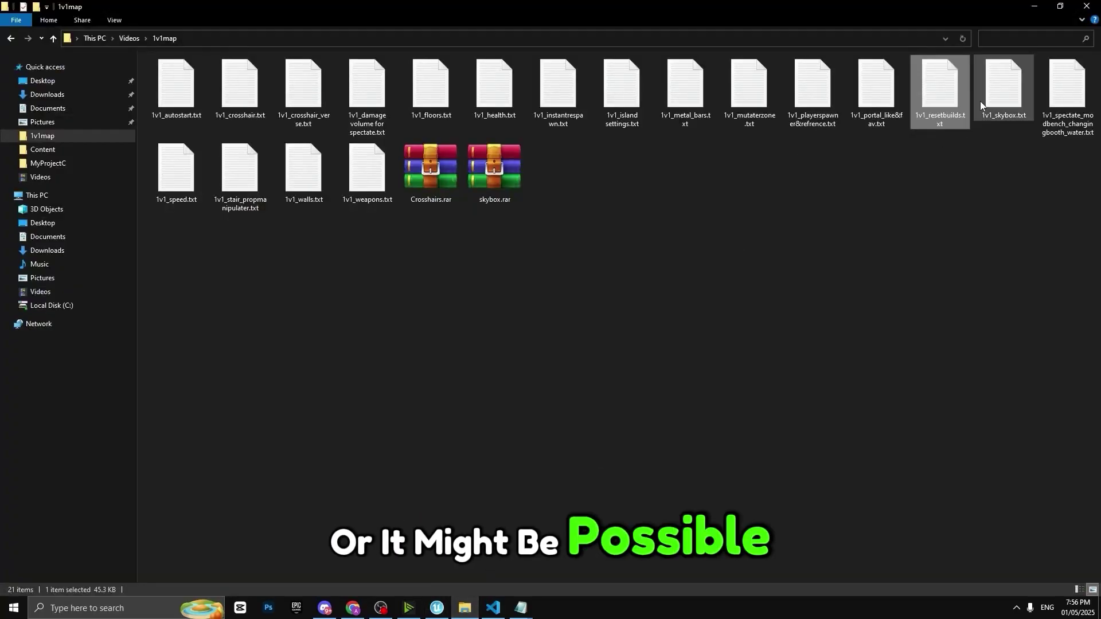
# Copy all the text of 1v1_skybox.txt and paste the skybox day sequence devices into the level
pyautogui.doubleClick(1010, 96)
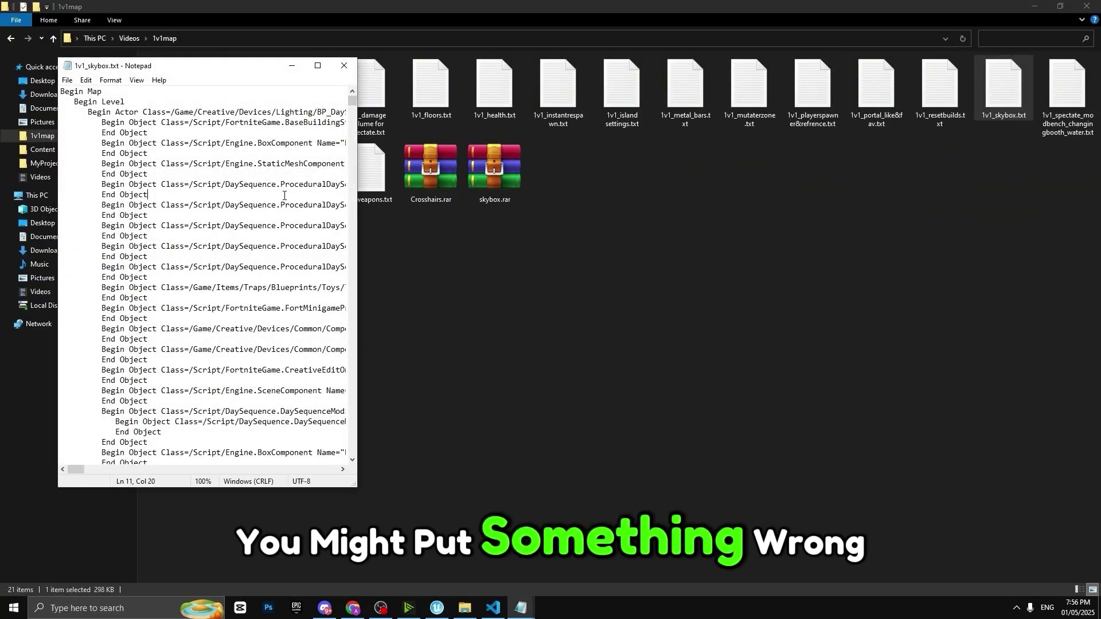
pyautogui.hotkey('ctrl', 'a')
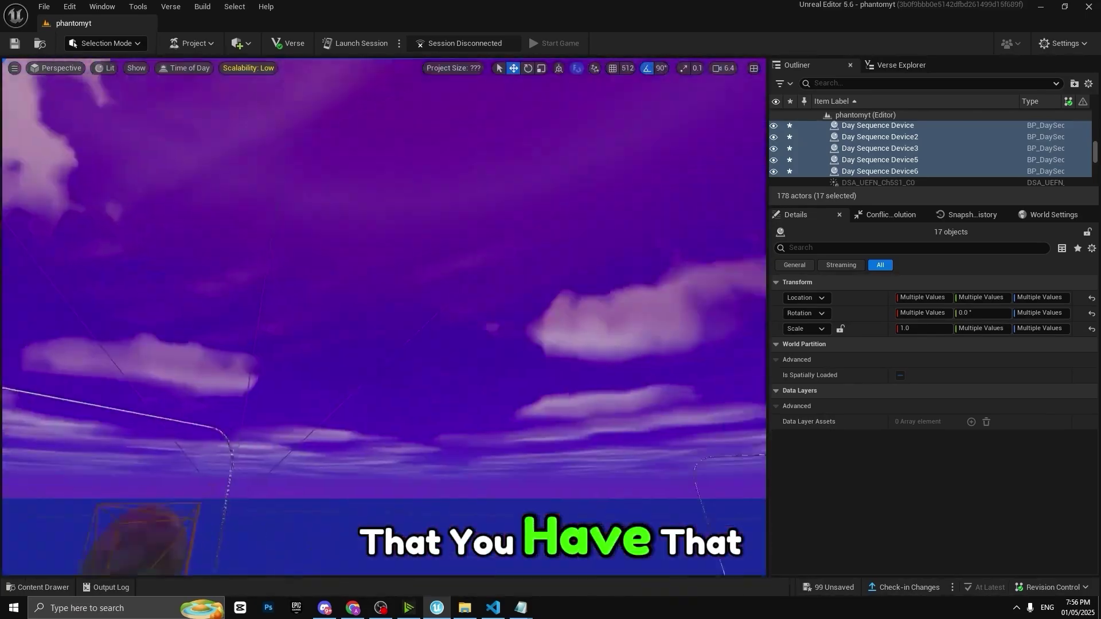
pyautogui.moveTo(526, 374); pyautogui.dragTo(505, 419, button='right')
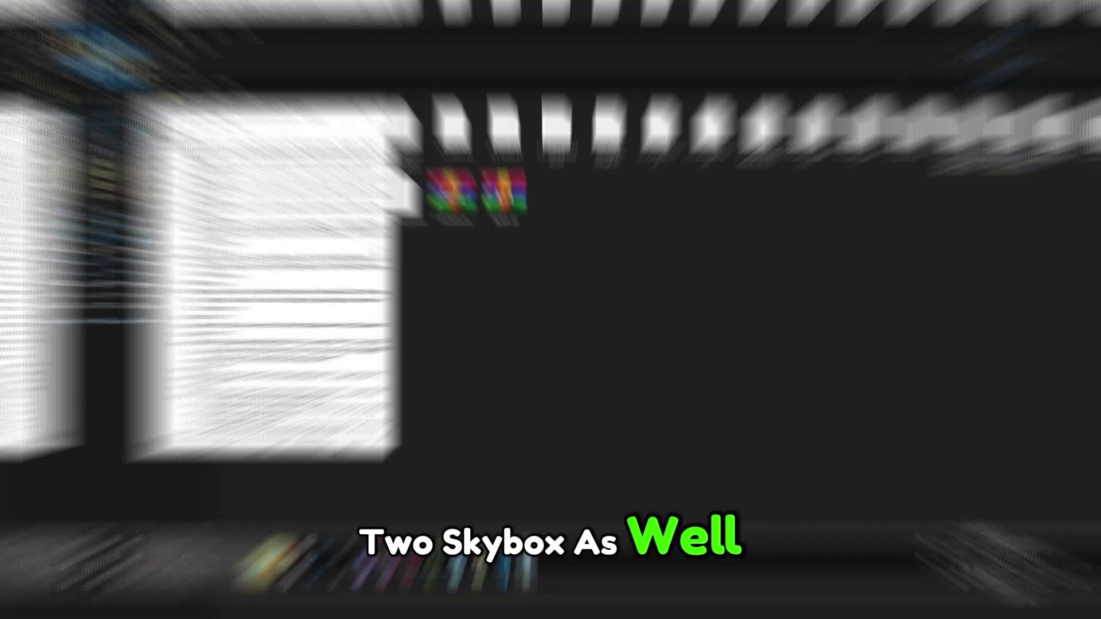
# Copy all the text of 1v1_spectate_modbench_changingbooth_water.txt and paste its devices into the level
pyautogui.hotkey('ctrl', 'a')
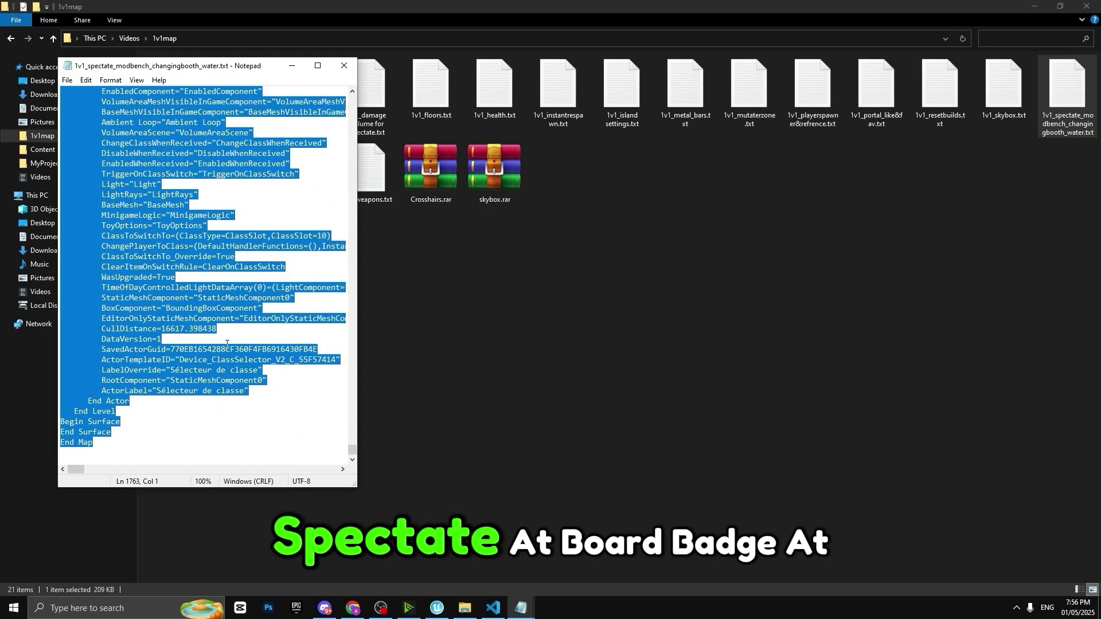
pyautogui.click(437, 608)
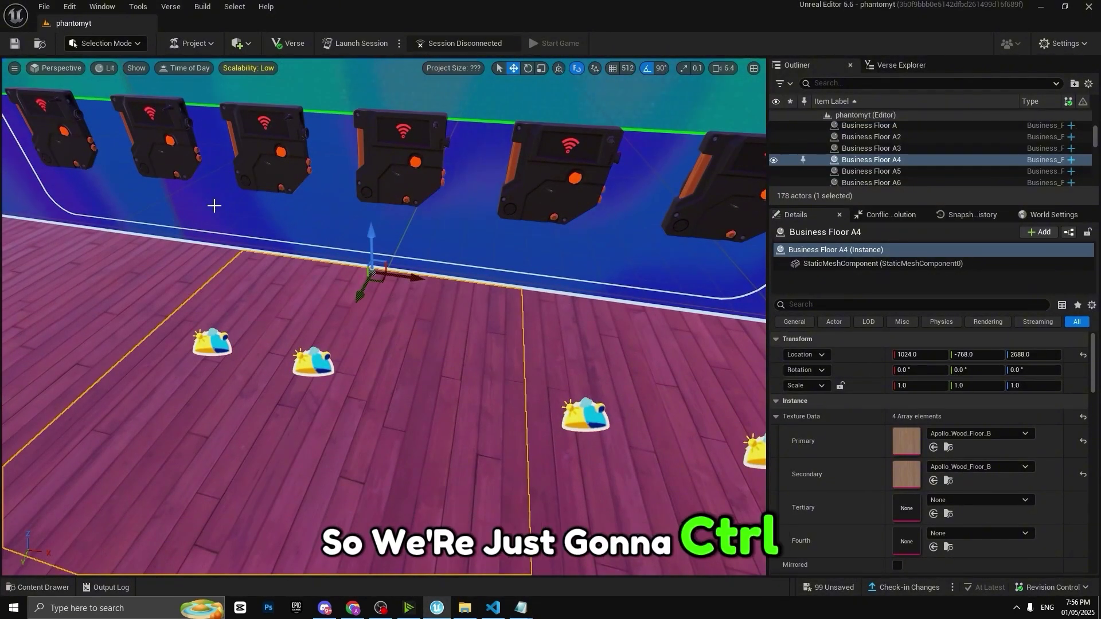
pyautogui.hotkey('ctrl', 'v')
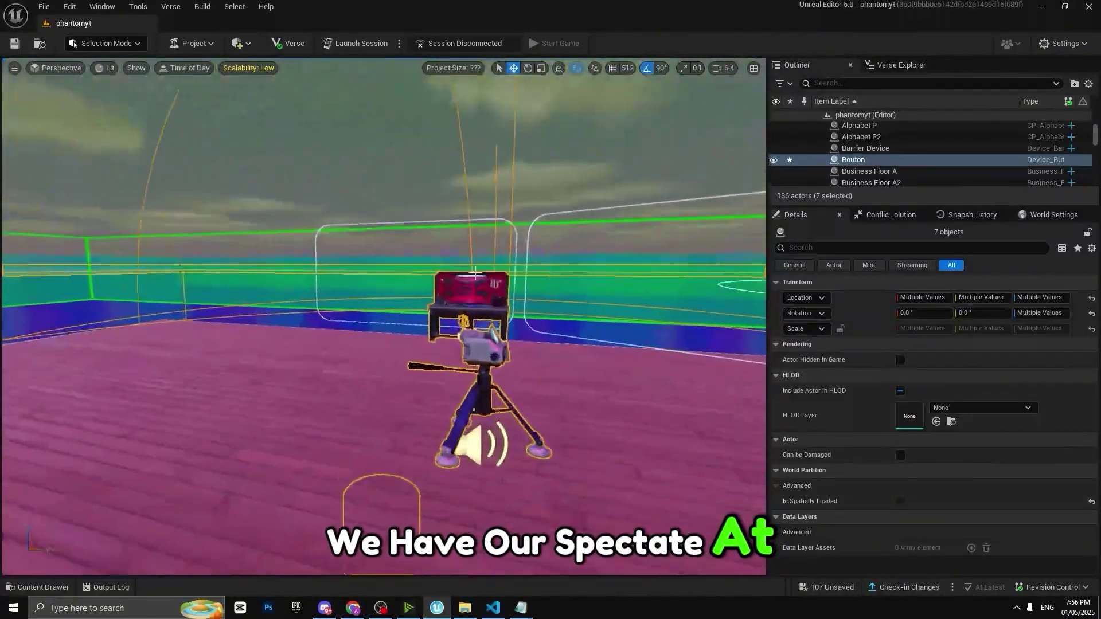
pyautogui.scroll(1, 475, 272)
# Open 1v1_speed.txt from the 1v1map folder, copy all its text and paste the speed devices into the level
pyautogui.click(464, 609)
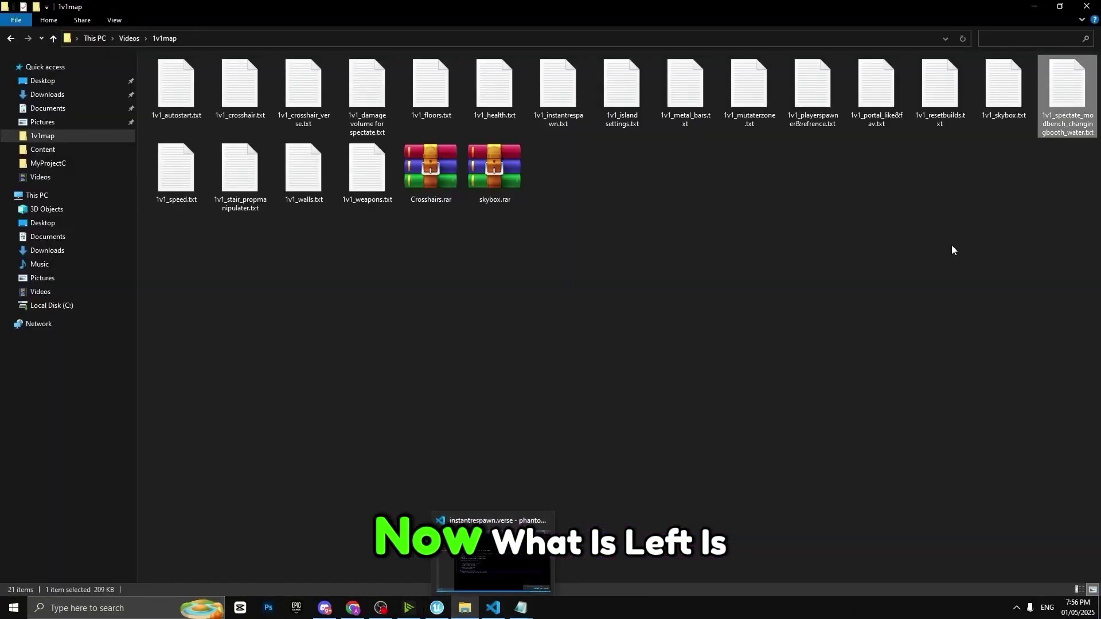
pyautogui.doubleClick(192, 193)
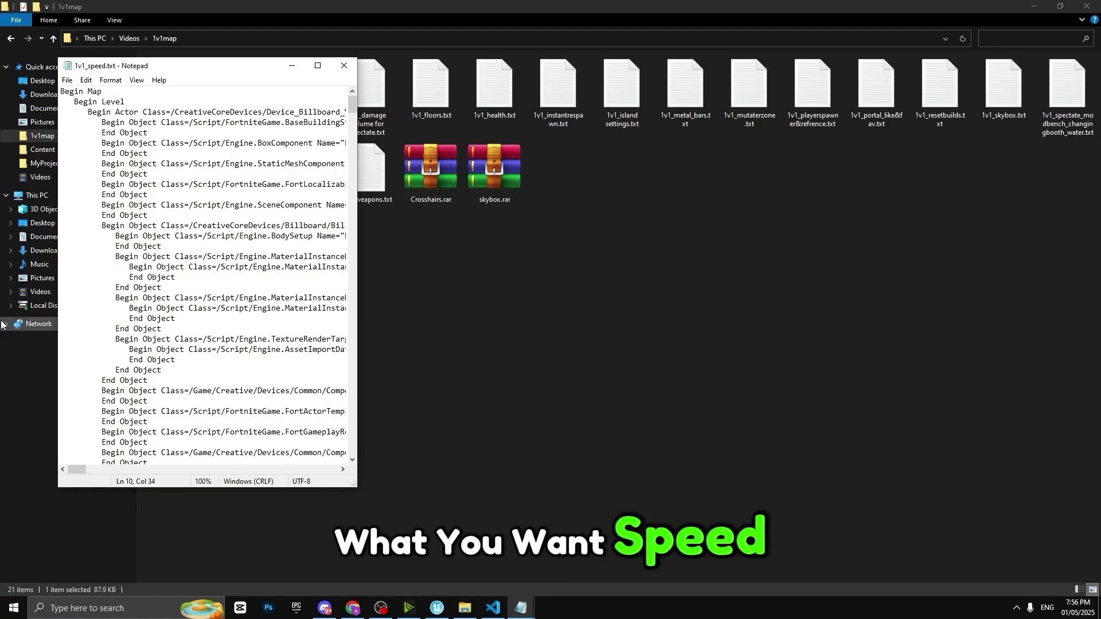
pyautogui.hotkey('ctrl', 'a')
pyautogui.click(436, 609)
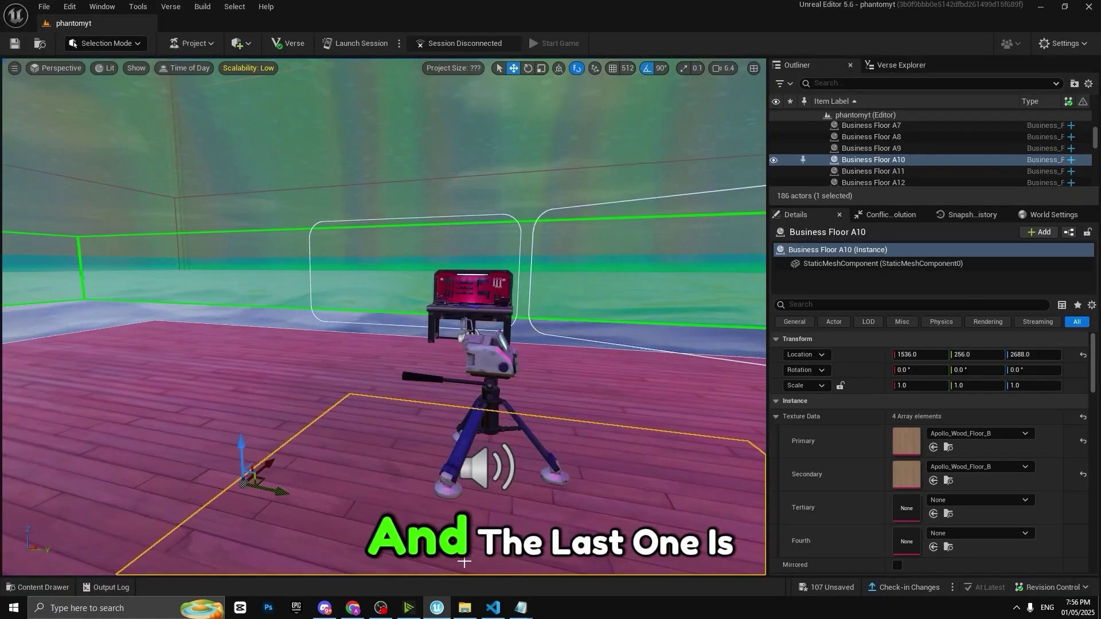
# Copy all the text of 1v1_stair_propmanipulater.txt and paste the stairs and prop manipulator into the level
pyautogui.click(466, 607)
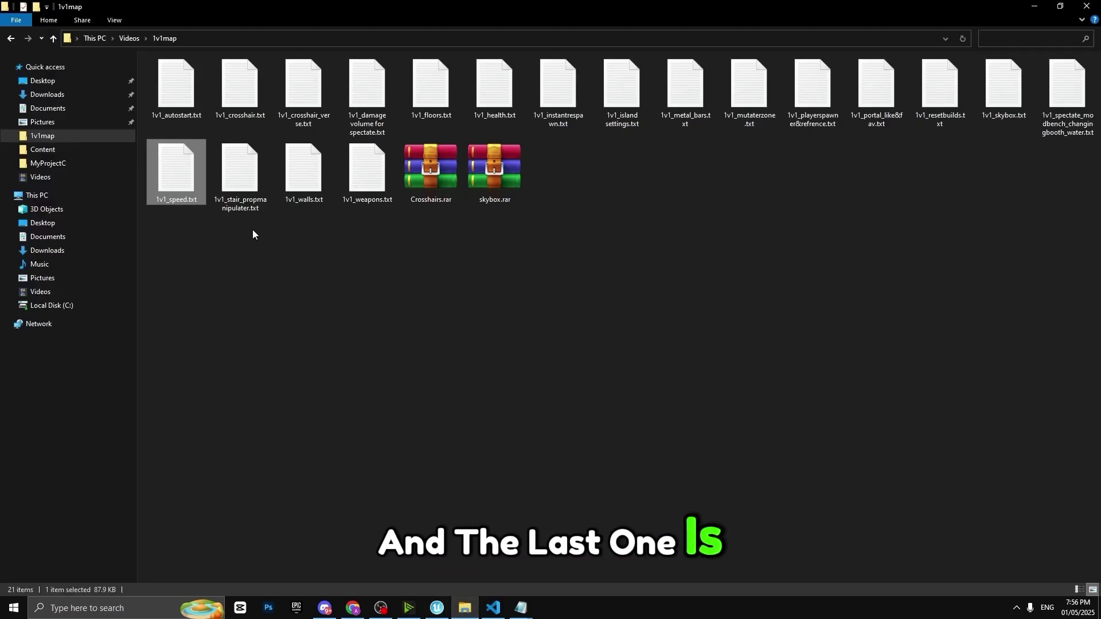
pyautogui.doubleClick(241, 186)
pyautogui.click(254, 195)
pyautogui.hotkey('ctrl', 'a')
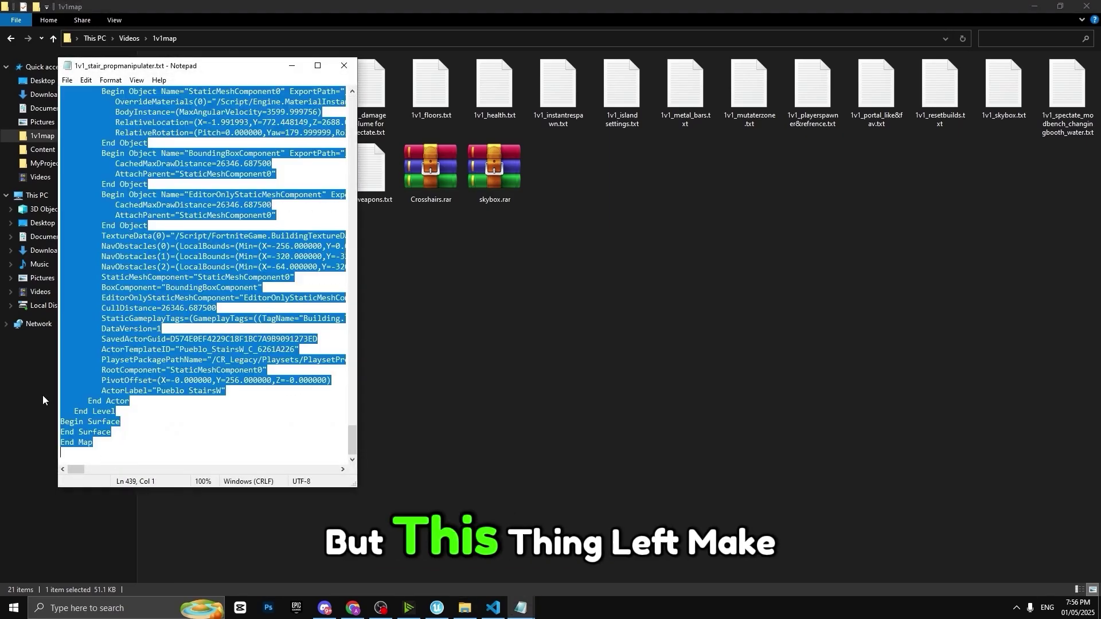
pyautogui.write('c')
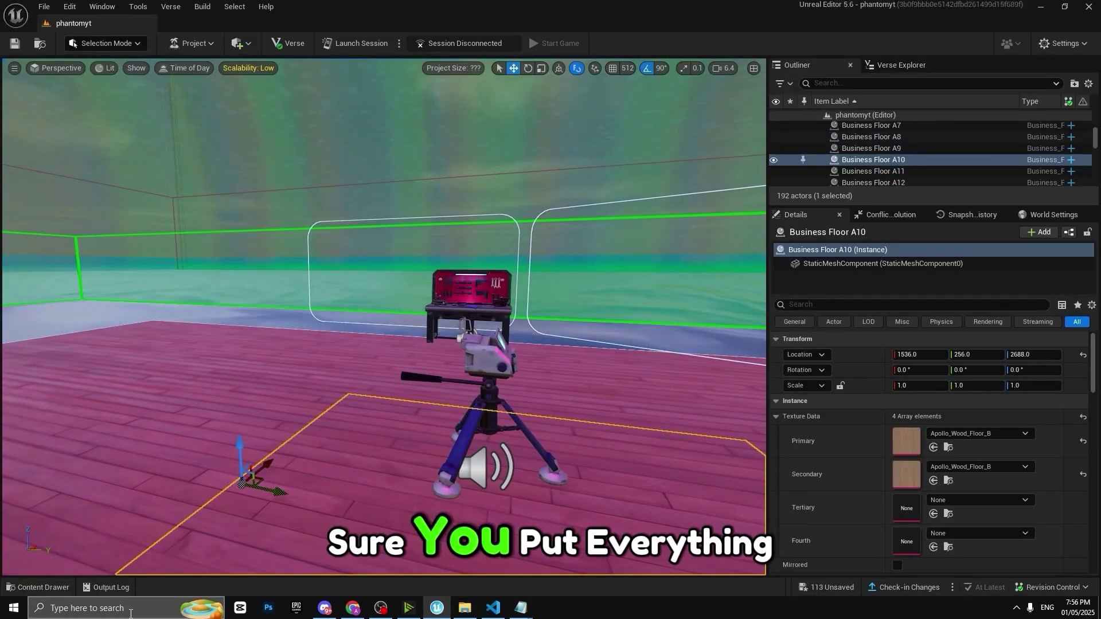
pyautogui.hotkey('ctrl', 'v')
pyautogui.scroll(-5, 604, 448)
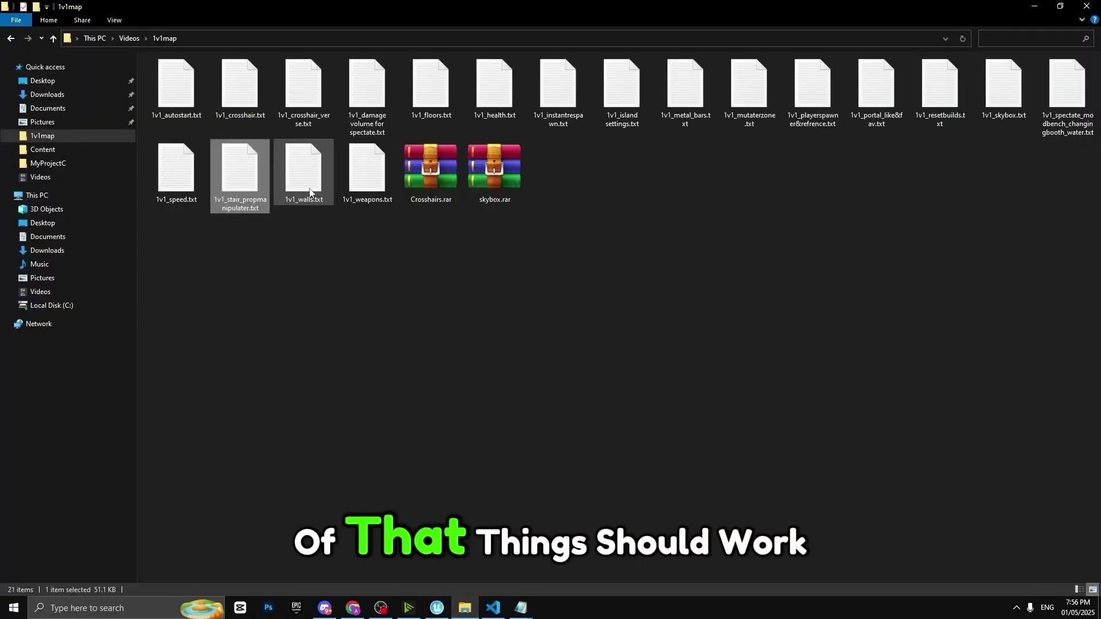
# Copy all the text of 1v1_walls.txt and paste the walls into the level around the arena
pyautogui.doubleClick(309, 192)
pyautogui.click(298, 184)
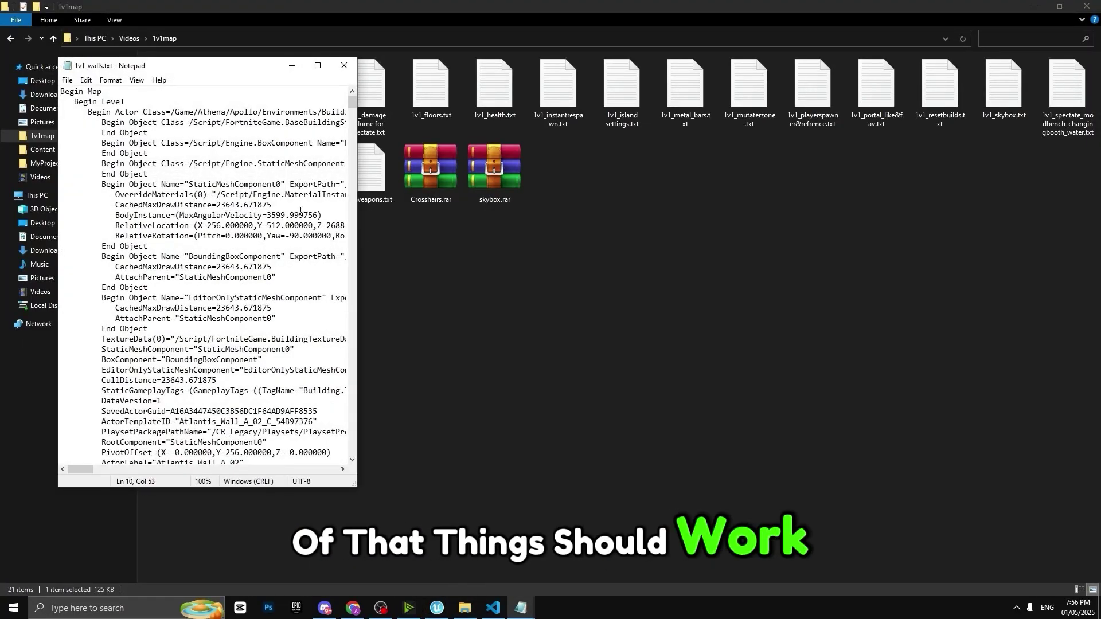
pyautogui.hotkey('ctrl', 'a')
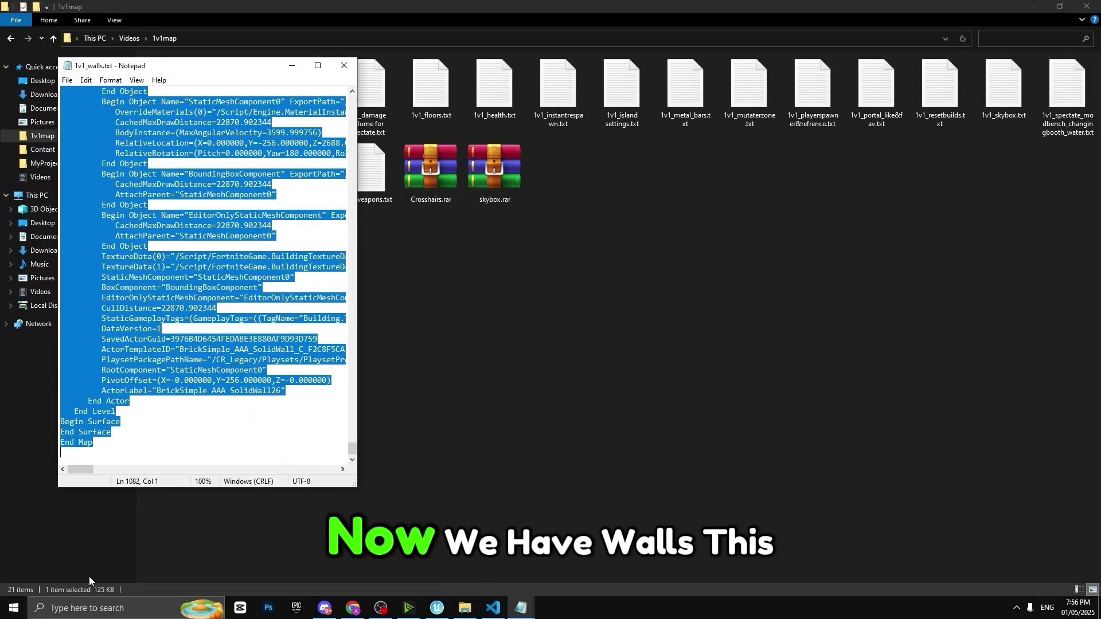
pyautogui.click(441, 612)
pyautogui.hotkey('ctrl', 'v')
pyautogui.moveTo(356, 442); pyautogui.dragTo(178, 435, button='right')
pyautogui.scroll(-1, 355, 418)
pyautogui.scroll(-1, 321, 416)
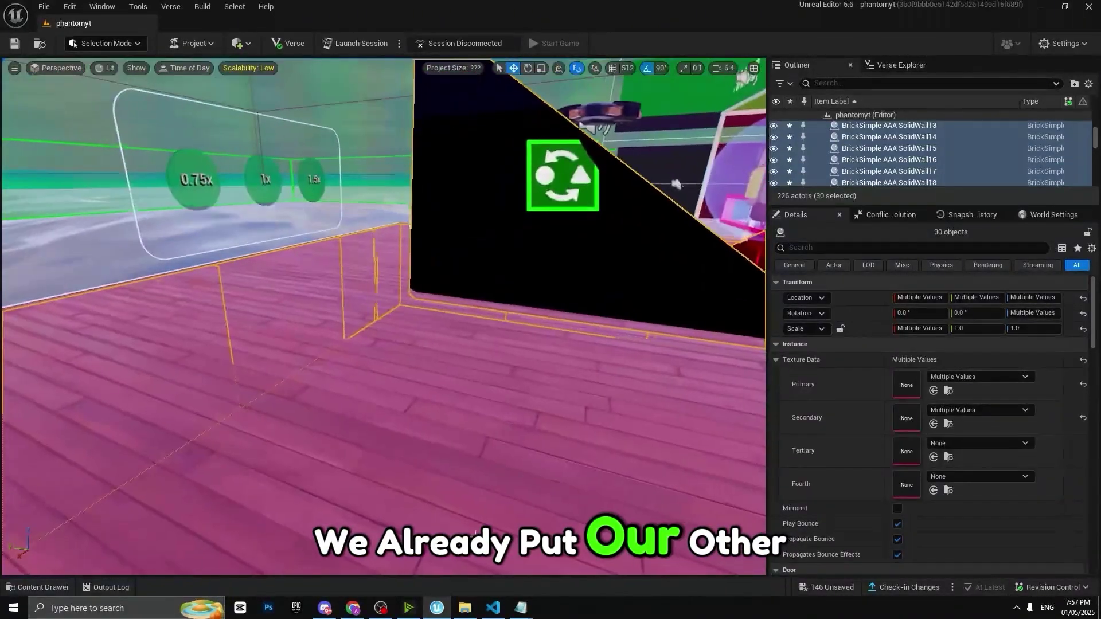
# Copy all the text of 1v1_weapons.txt and paste the weapon item placers into the level
pyautogui.click(465, 609)
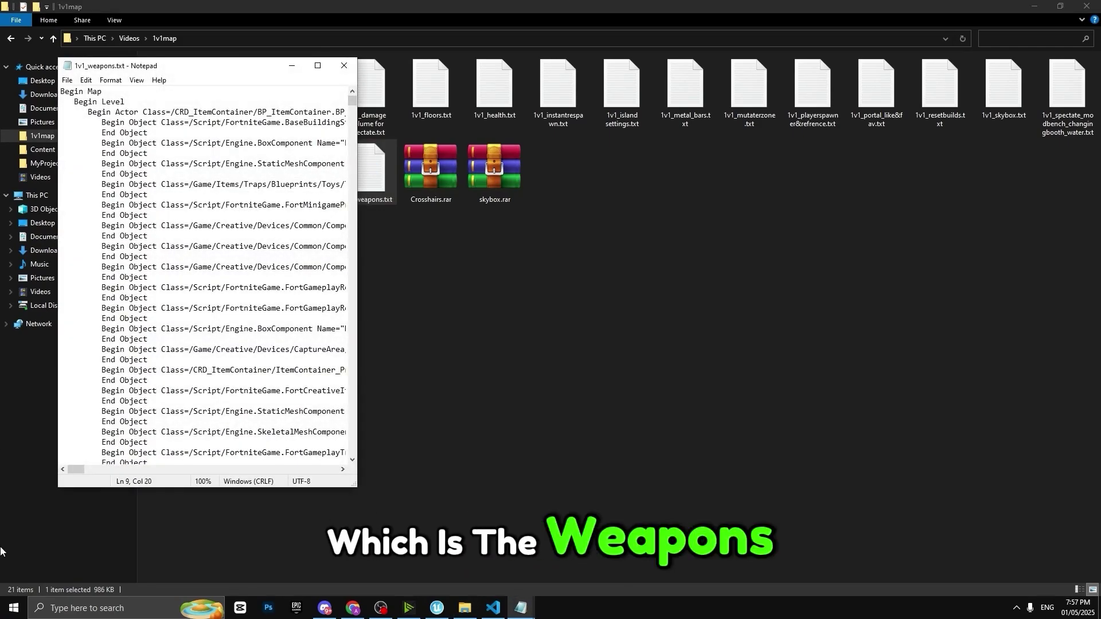
pyautogui.hotkey('ctrl', 'a')
pyautogui.write('c')
pyautogui.hotkey('ctrl', 'z')
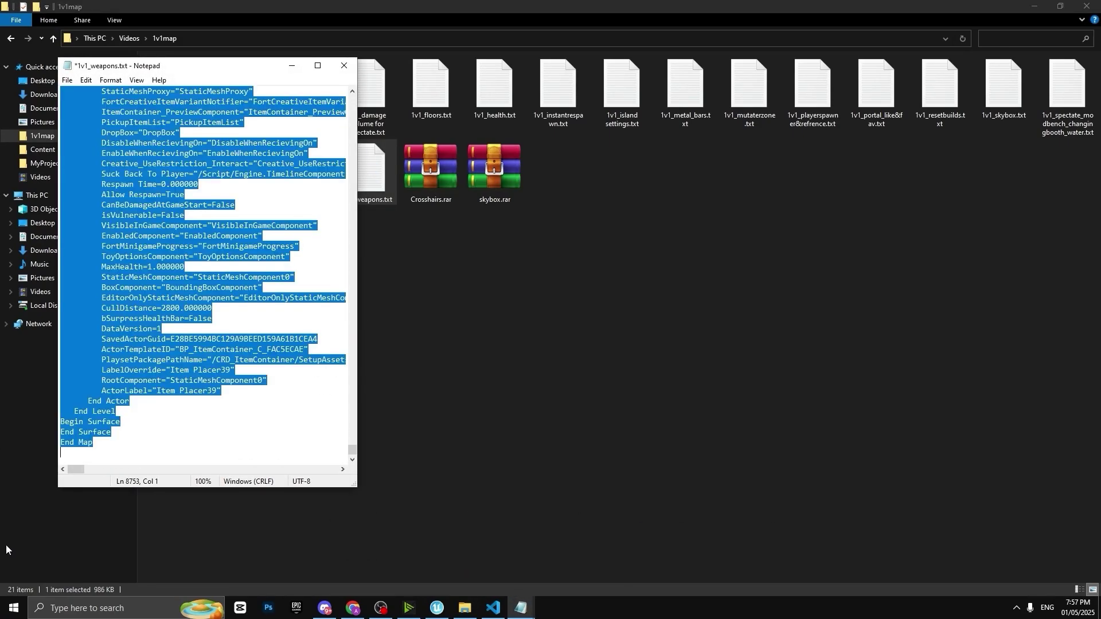
pyautogui.click(437, 608)
pyautogui.moveTo(442, 428)
pyautogui.mouseDown(button='right')
pyautogui.moveTo(516, 428)
pyautogui.moveTo(505, 415)
pyautogui.moveTo(442, 428)
pyautogui.mouseUp(button='right')
pyautogui.click(456, 423)
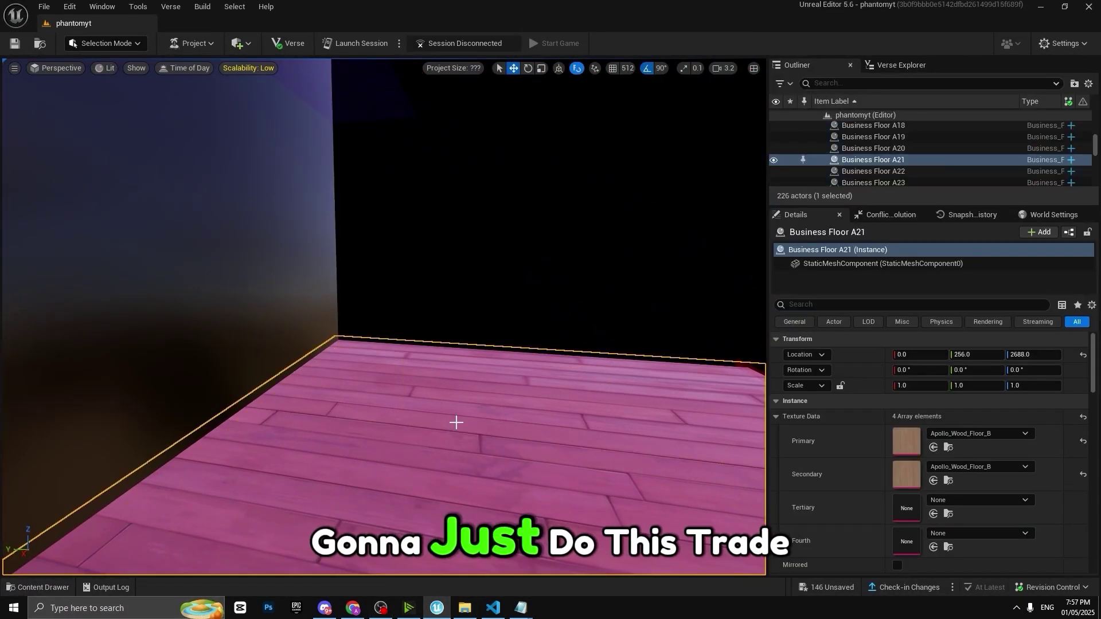
pyautogui.hotkey('ctrl', 'v')
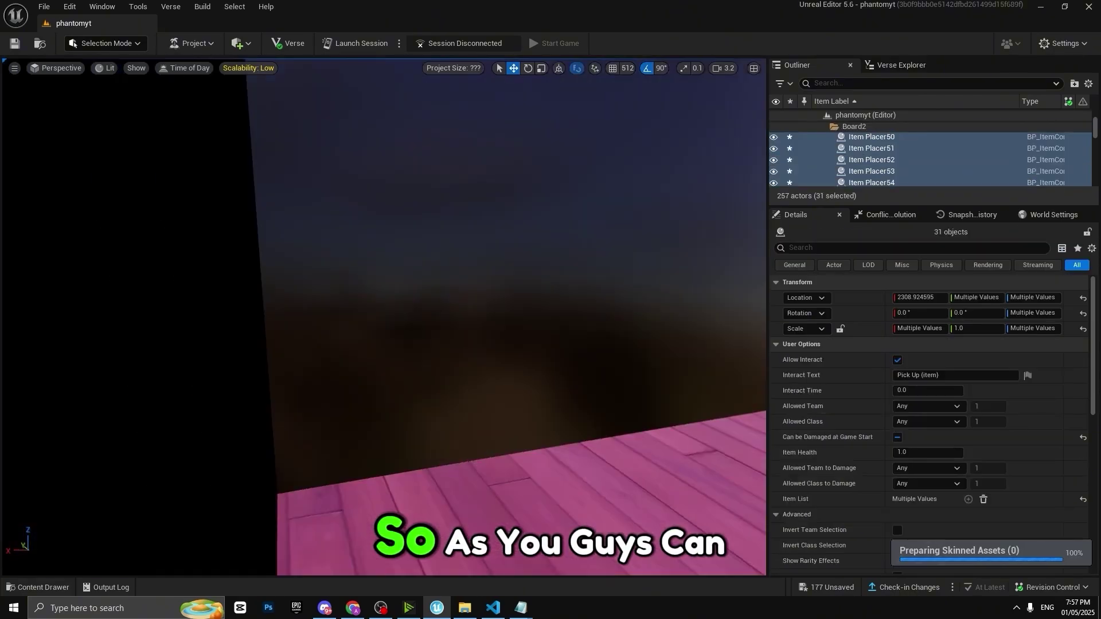
# Look over the pasted weapons in the level and save all unsaved content
pyautogui.moveTo(531, 325); pyautogui.dragTo(608, 361, button='right')
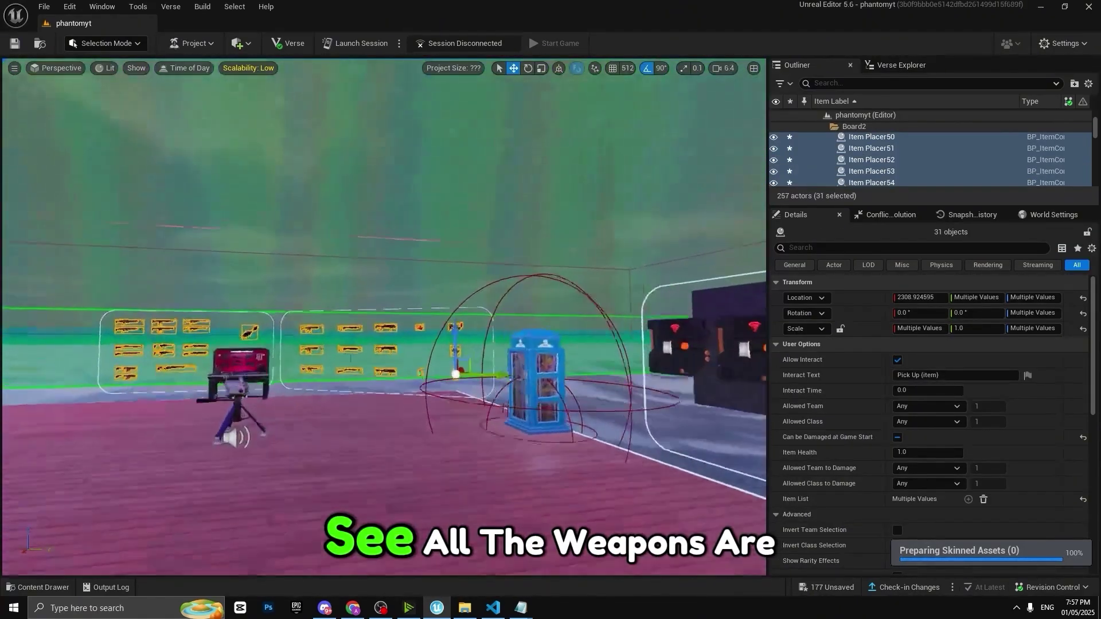
pyautogui.moveTo(450, 358); pyautogui.dragTo(410, 396, button='right')
pyautogui.click(449, 359)
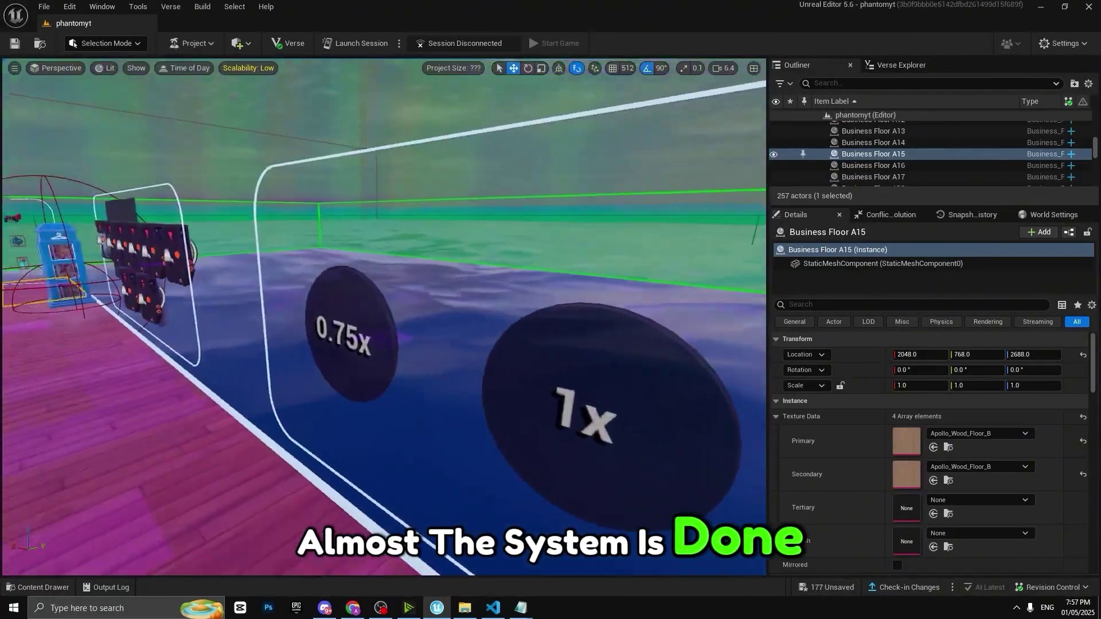
pyautogui.moveTo(521, 371); pyautogui.dragTo(465, 364, button='right')
pyautogui.click(521, 371)
pyautogui.click(831, 588)
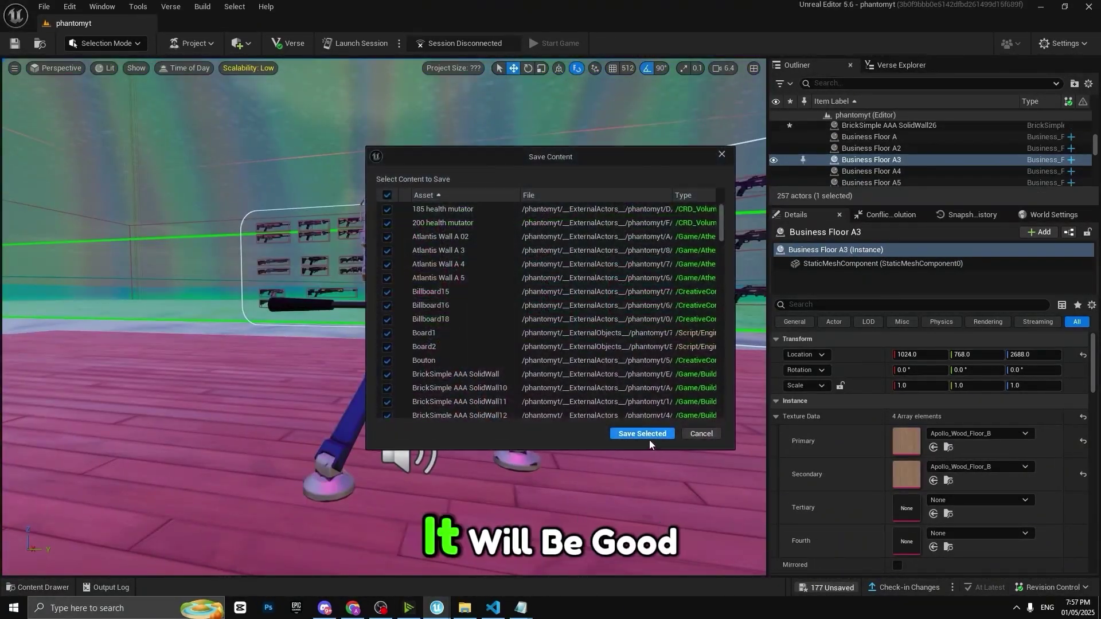
pyautogui.click(648, 438)
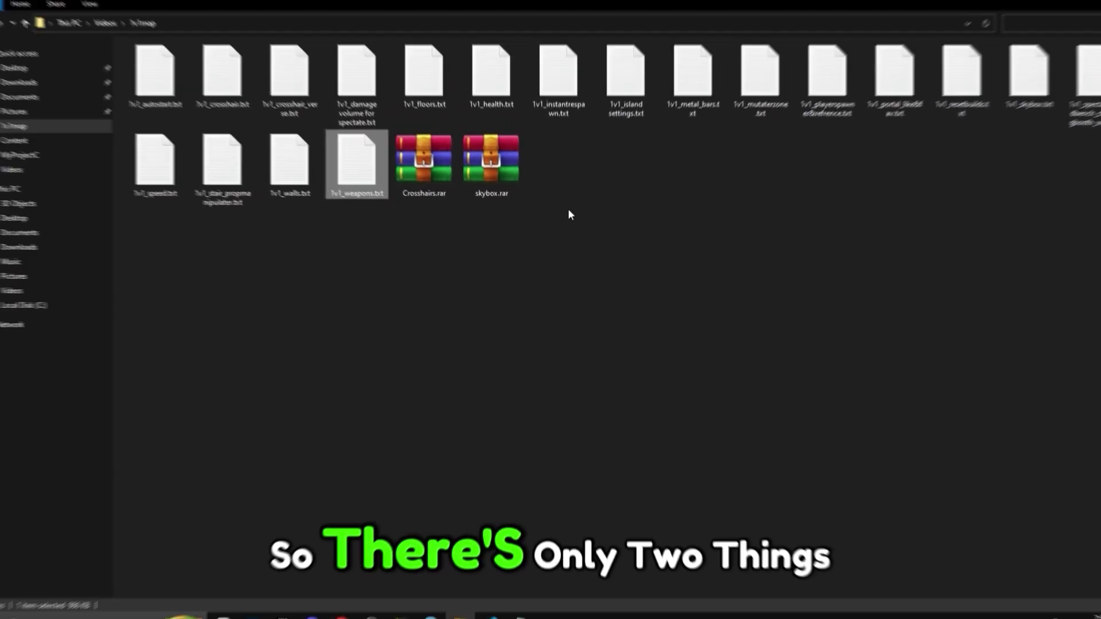
# Copy Crosshairs.rar and skybox.rar from the 1v1map folder and paste them into the phantomyt project's Content folder on disk
pyautogui.moveTo(568, 211); pyautogui.dragTo(417, 162)
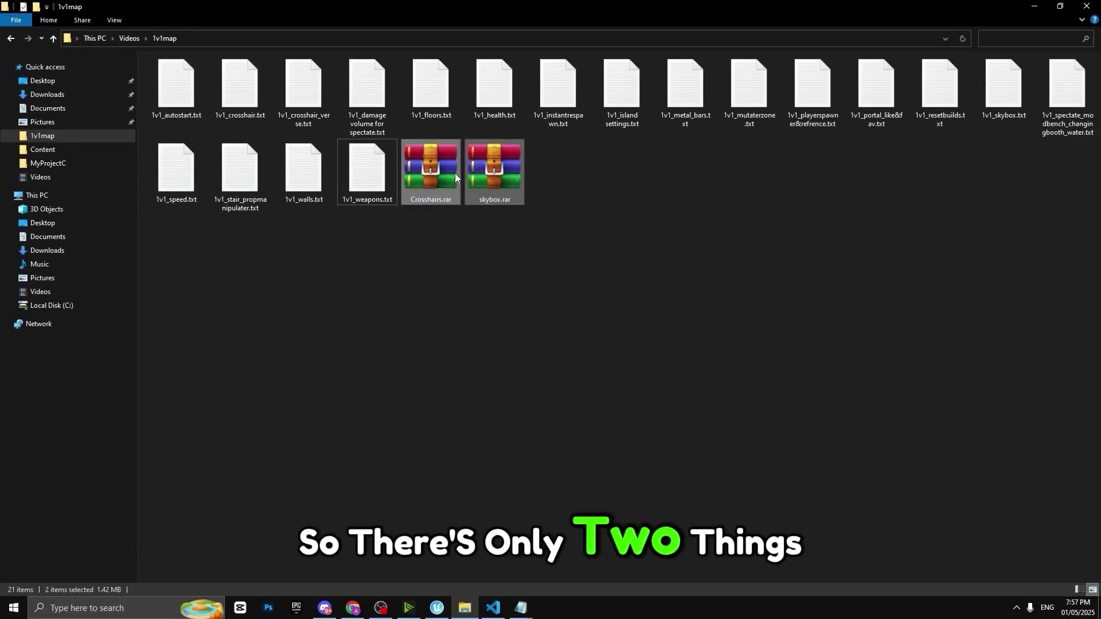
pyautogui.rightClick(437, 167)
pyautogui.click(496, 386)
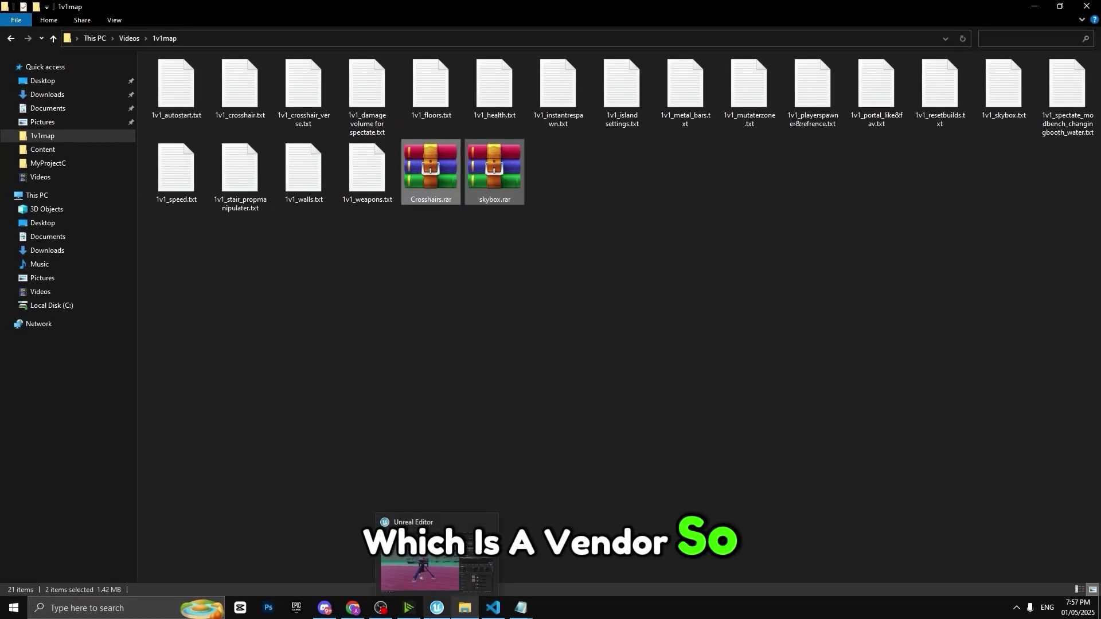
pyautogui.click(437, 608)
pyautogui.moveTo(491, 391); pyautogui.dragTo(341, 393, button='right')
pyautogui.hotkey('ctrl', 'space')
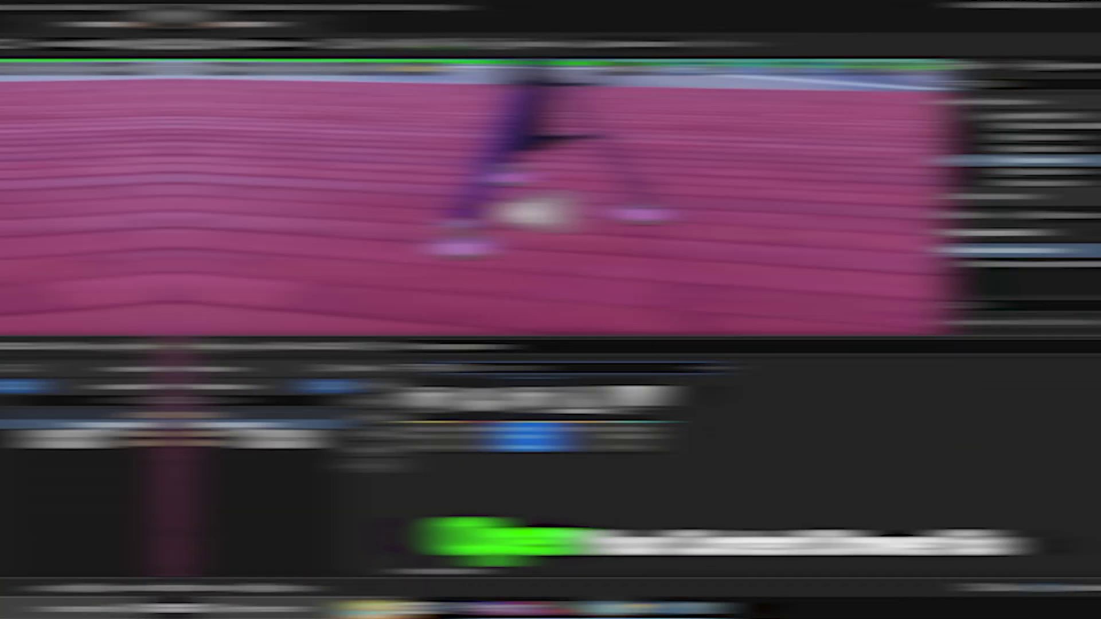
pyautogui.rightClick(64, 424)
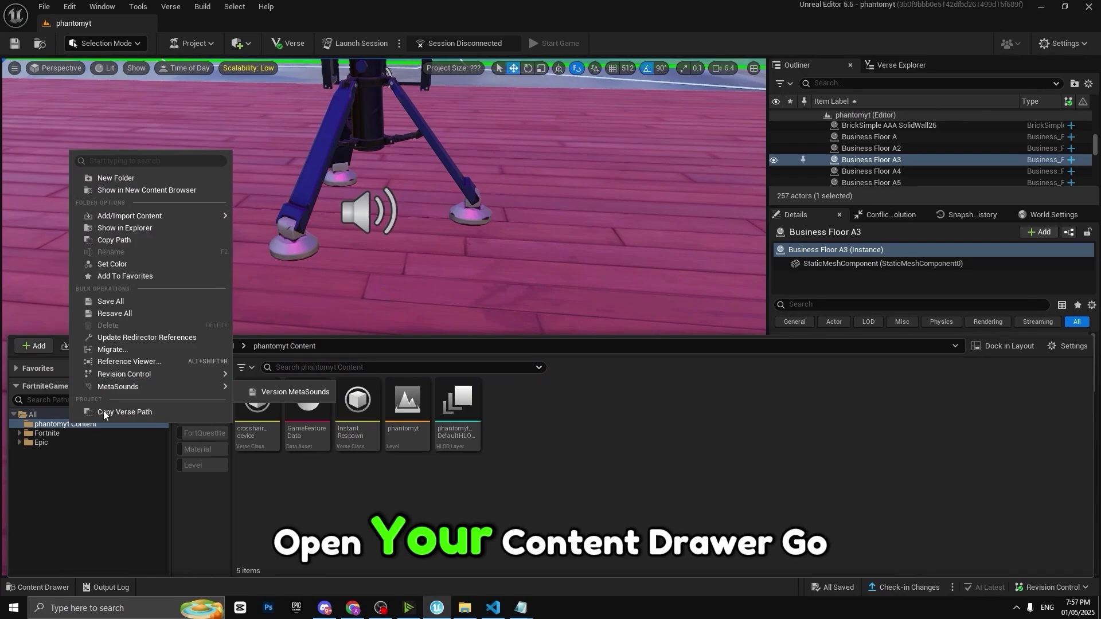
pyautogui.click(130, 229)
pyautogui.rightClick(611, 143)
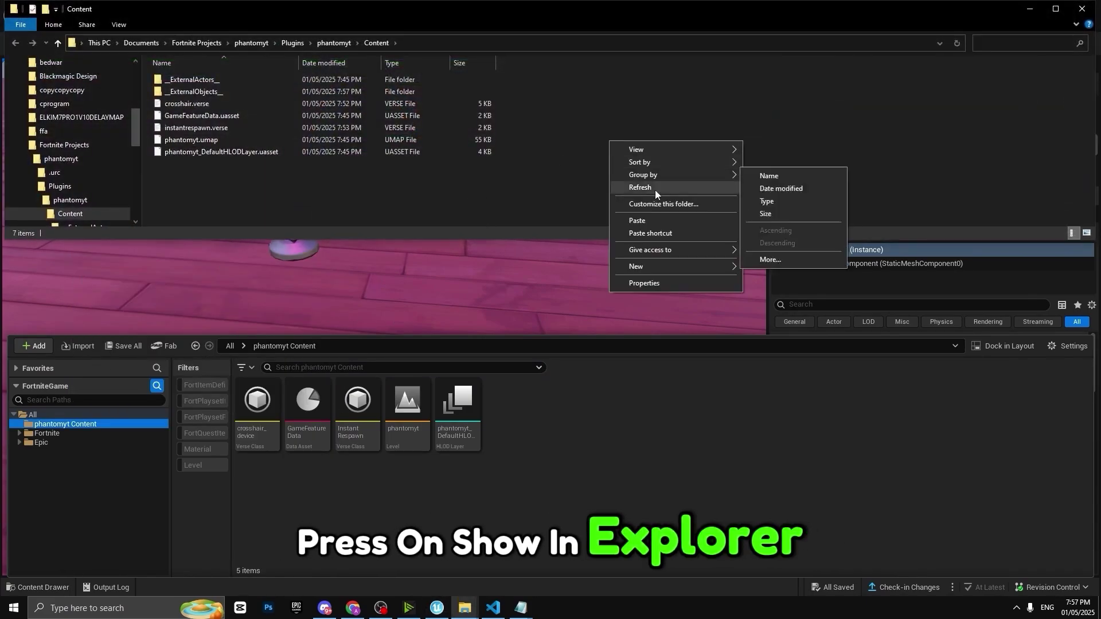
pyautogui.click(666, 222)
# Extract Crosshairs.rar and skybox.rar directly into the project's Content folder
pyautogui.rightClick(195, 115)
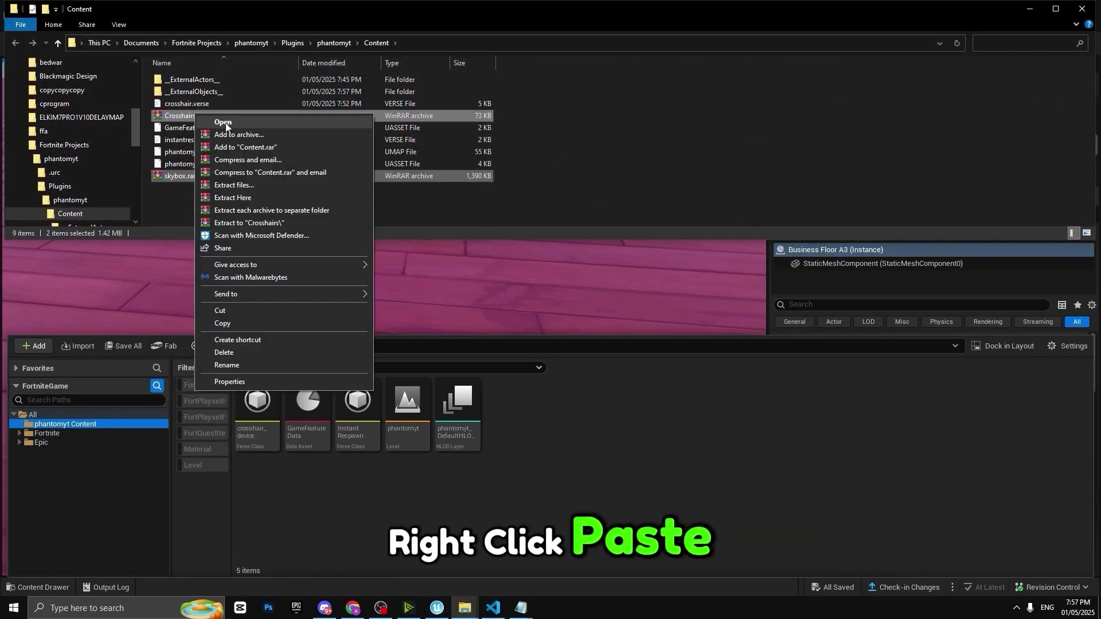
pyautogui.click(586, 154)
pyautogui.rightClick(288, 112)
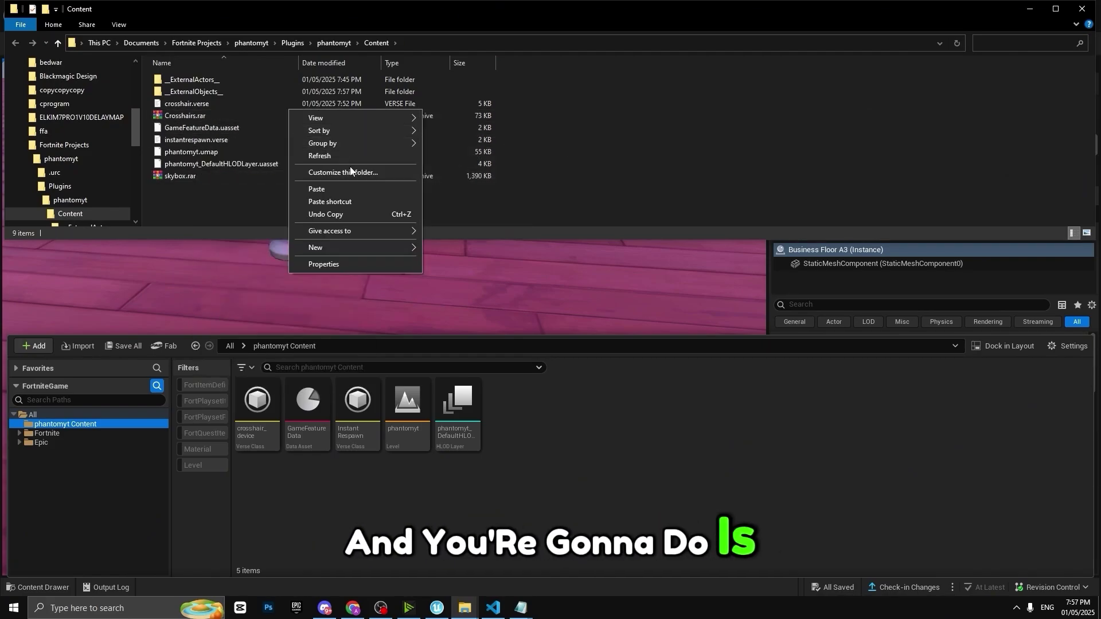
pyautogui.rightClick(188, 117)
pyautogui.click(230, 163)
pyautogui.rightClick(221, 174)
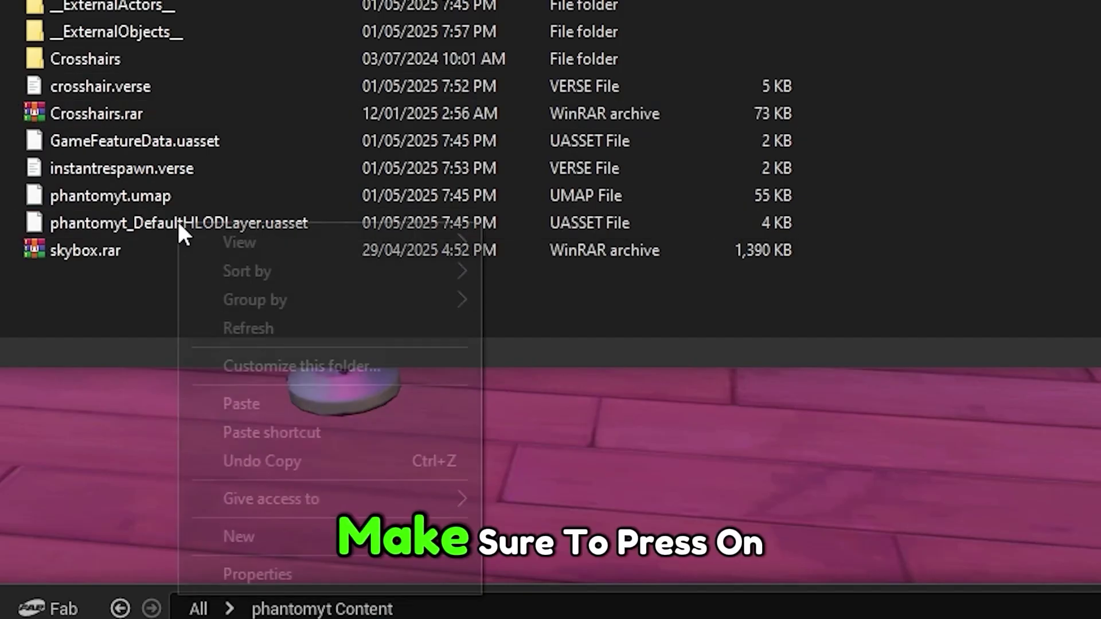
pyautogui.click(190, 187)
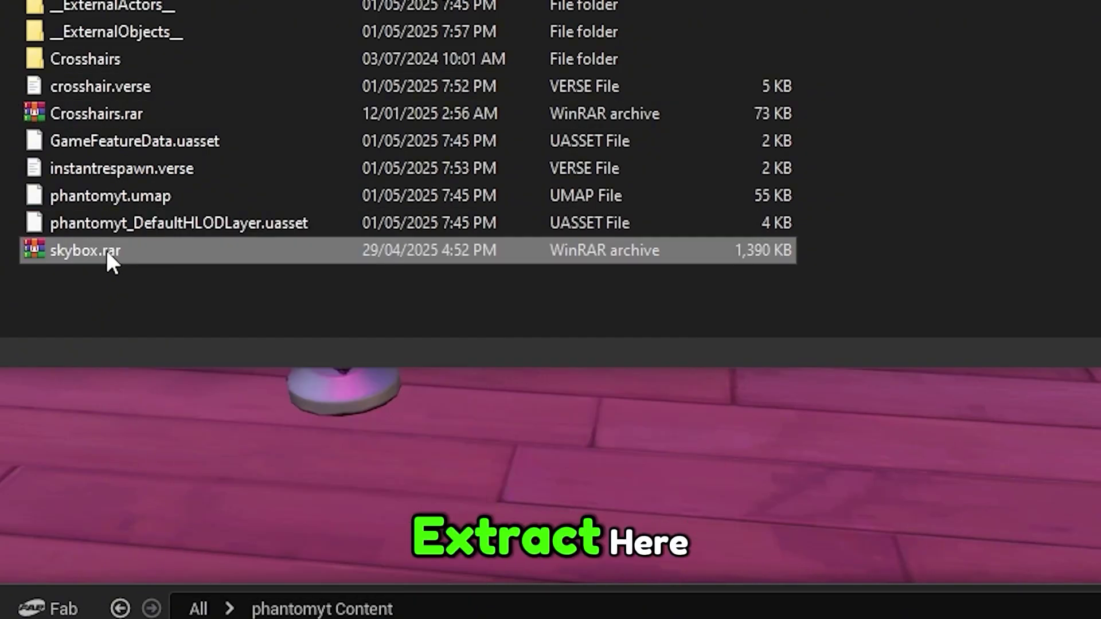
pyautogui.rightClick(106, 252)
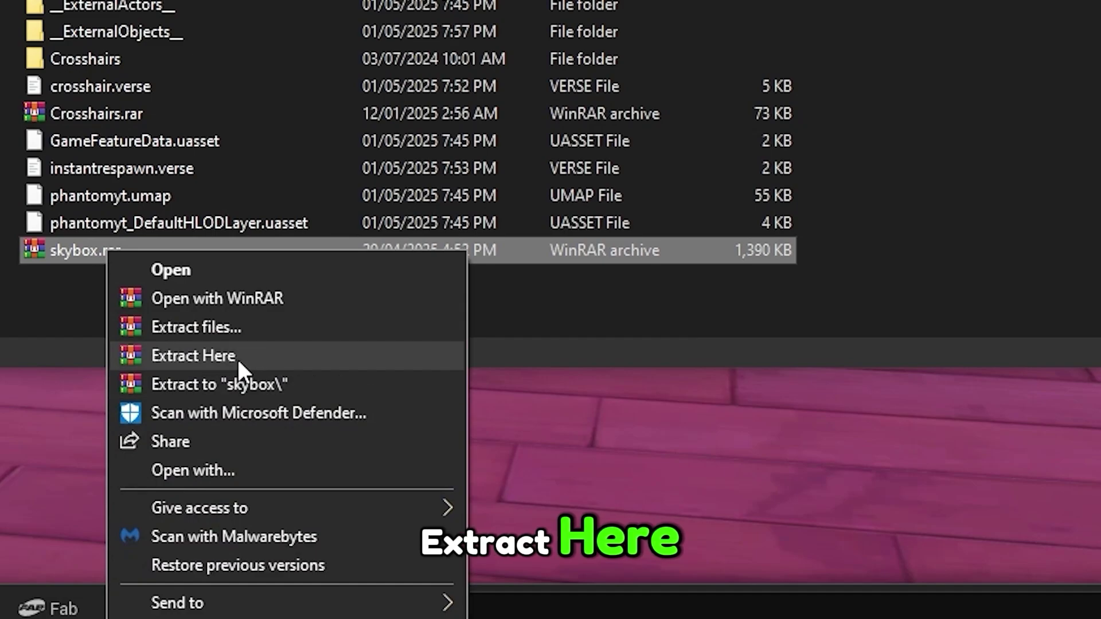
pyautogui.click(243, 367)
# Return to Unreal Editor and open the skybox folder inside phantomyt Content
pyautogui.click(640, 447)
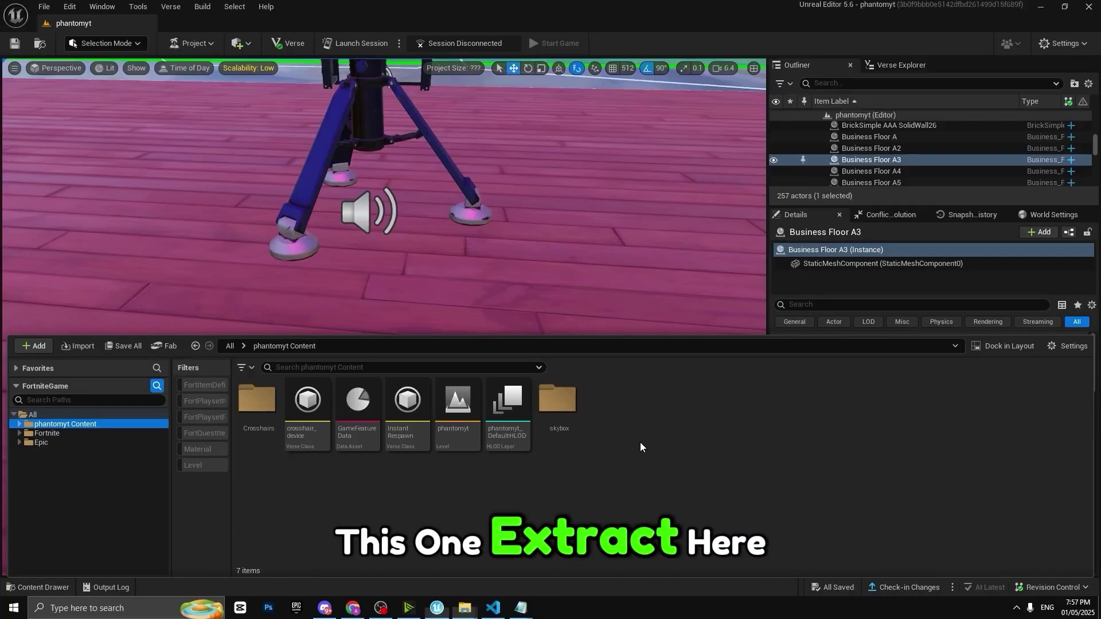
pyautogui.click(170, 6)
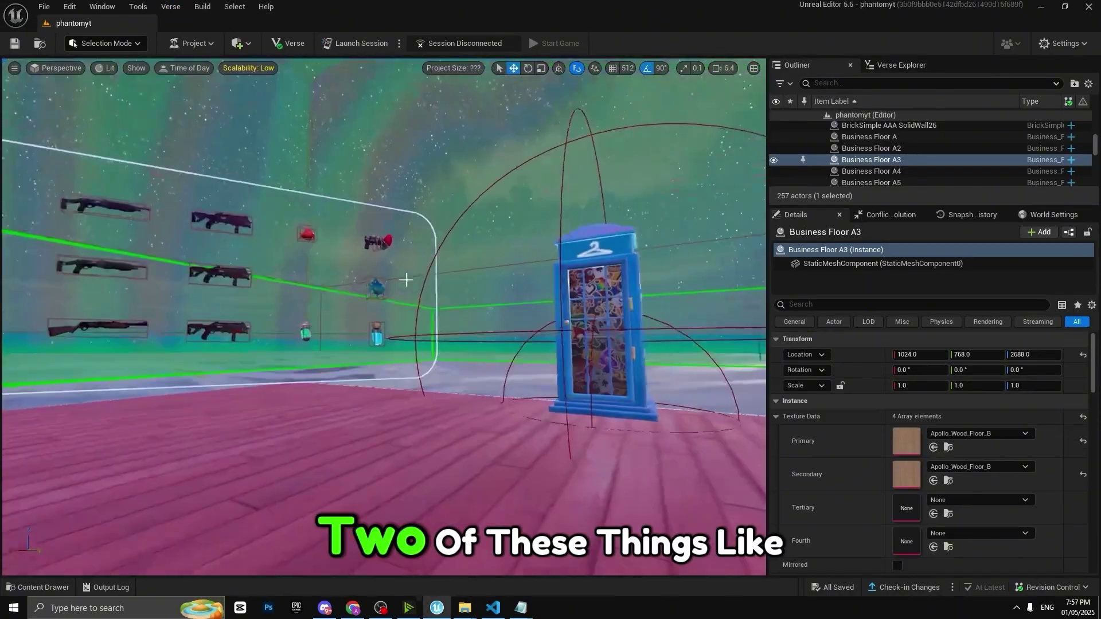
pyautogui.hotkey('ctrl', 'space')
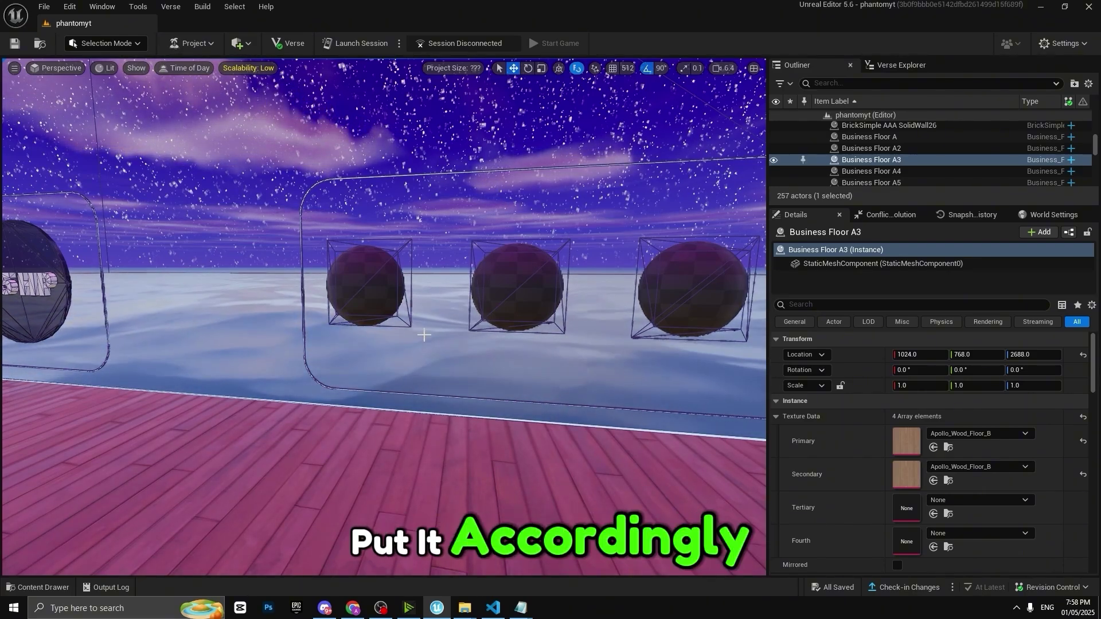
pyautogui.hotkey('ctrl', 'space')
pyautogui.doubleClick(298, 395)
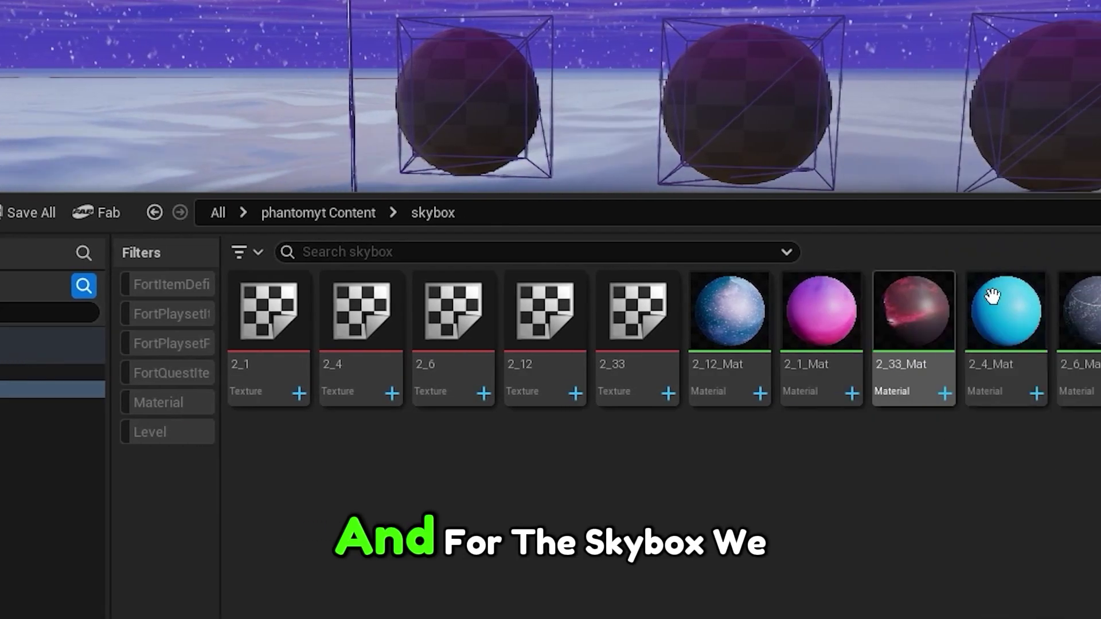
# Apply the 2_33_Mat material to the first skybox sphere, the one nearest the platform corner
pyautogui.moveTo(648, 252); pyautogui.dragTo(757, 250, button='right')
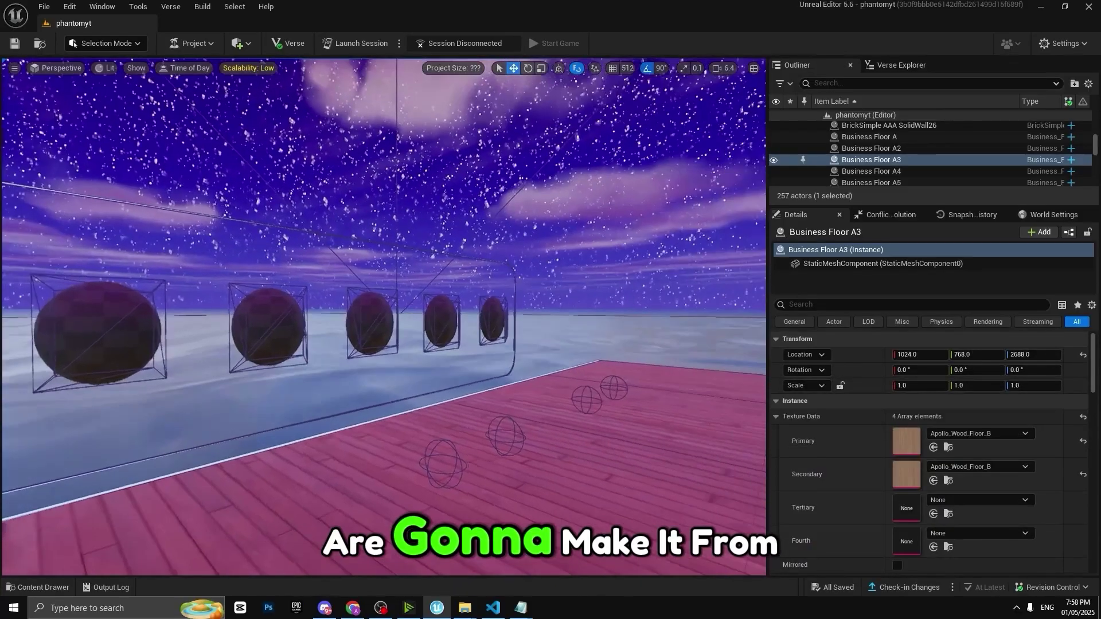
pyautogui.moveTo(576, 213)
pyautogui.mouseDown(button='right')
pyautogui.moveTo(554, 230)
pyautogui.moveTo(575, 214)
pyautogui.mouseUp(button='right')
pyautogui.press('w')
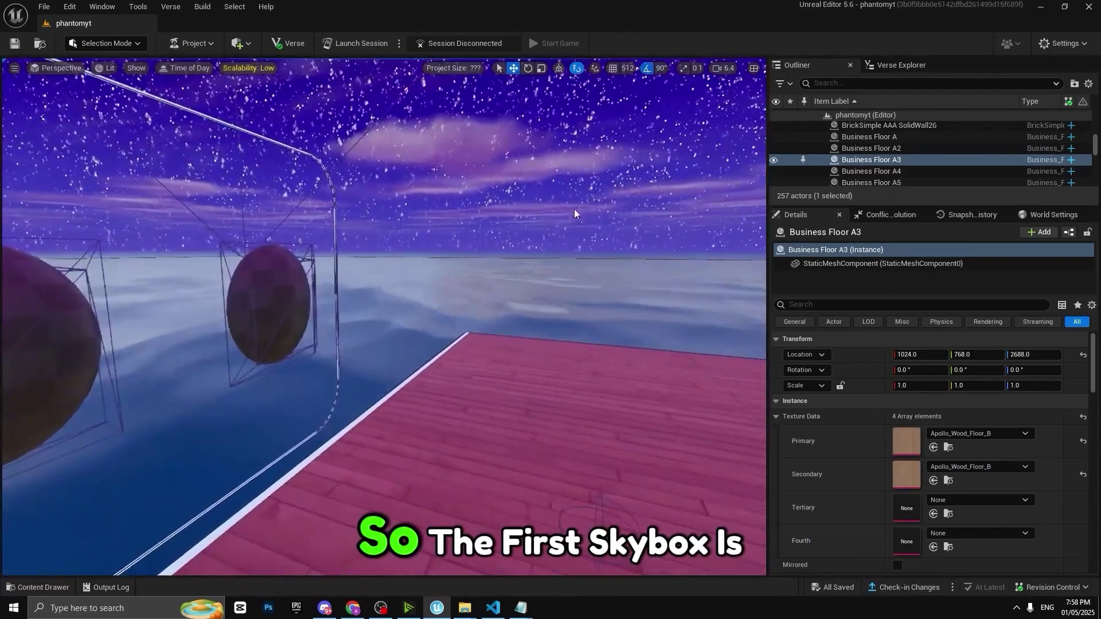
pyautogui.hotkey('ctrl', 'space')
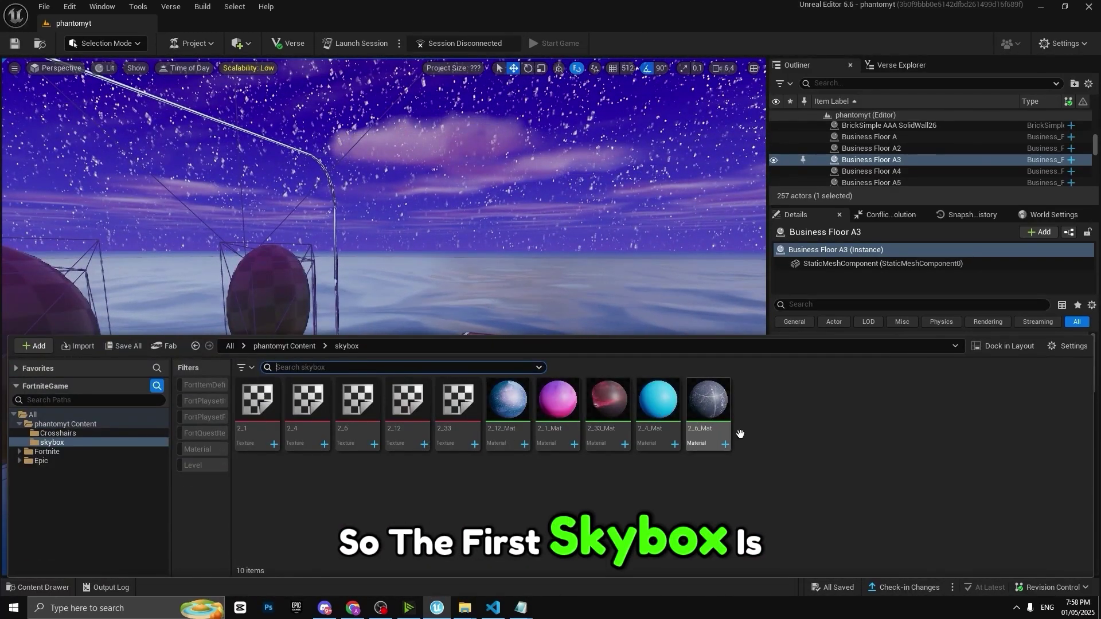
pyautogui.moveTo(458, 402); pyautogui.dragTo(290, 294)
# Apply the 2_4_Mat material to the second skybox sphere in the row
pyautogui.moveTo(96, 408); pyautogui.dragTo(59, 422, button='right')
pyautogui.hotkey('ctrl', 'space')
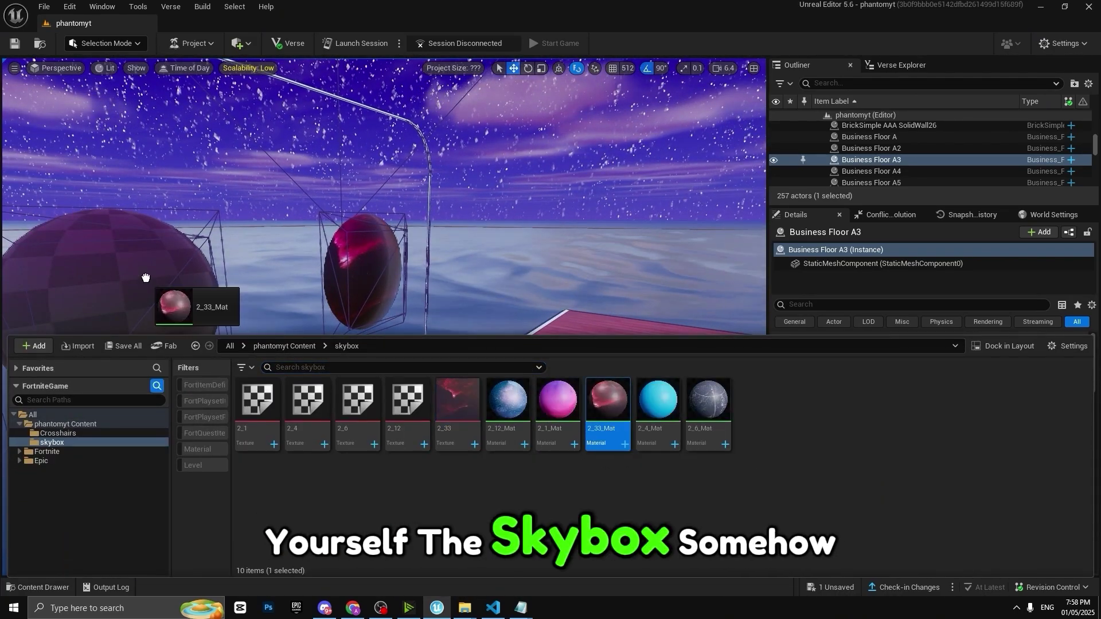
pyautogui.moveTo(146, 278); pyautogui.dragTo(615, 385)
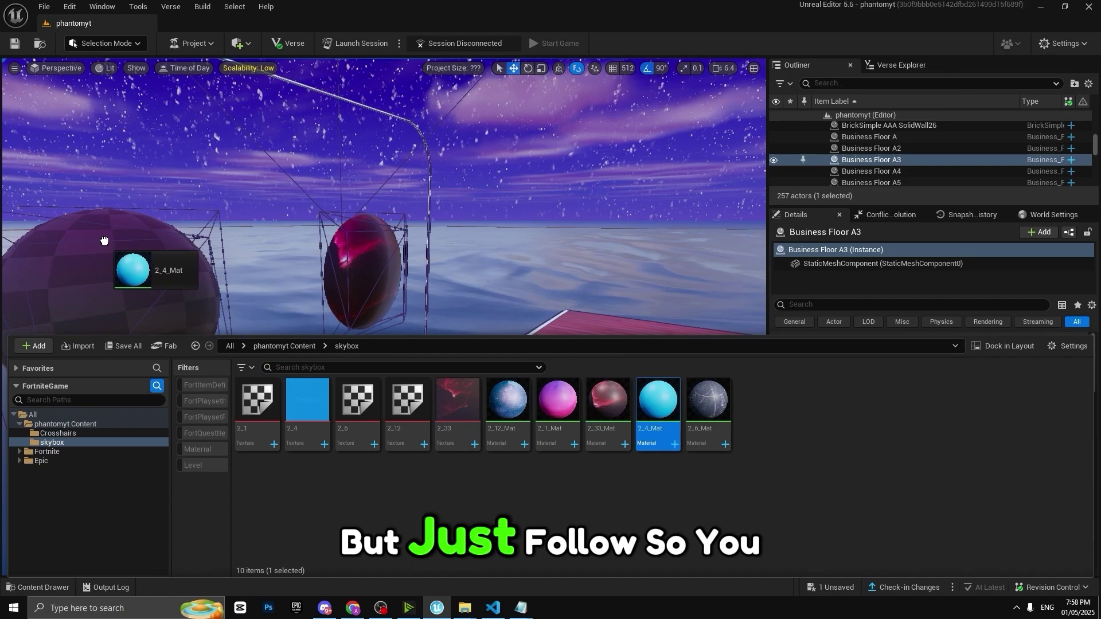
pyautogui.moveTo(104, 240); pyautogui.dragTo(107, 242)
# Apply the 2_33_Mat material to the third skybox sphere, next to the blue one
pyautogui.moveTo(243, 250); pyautogui.dragTo(138, 253, button='right')
pyautogui.hotkey('ctrl', 'space')
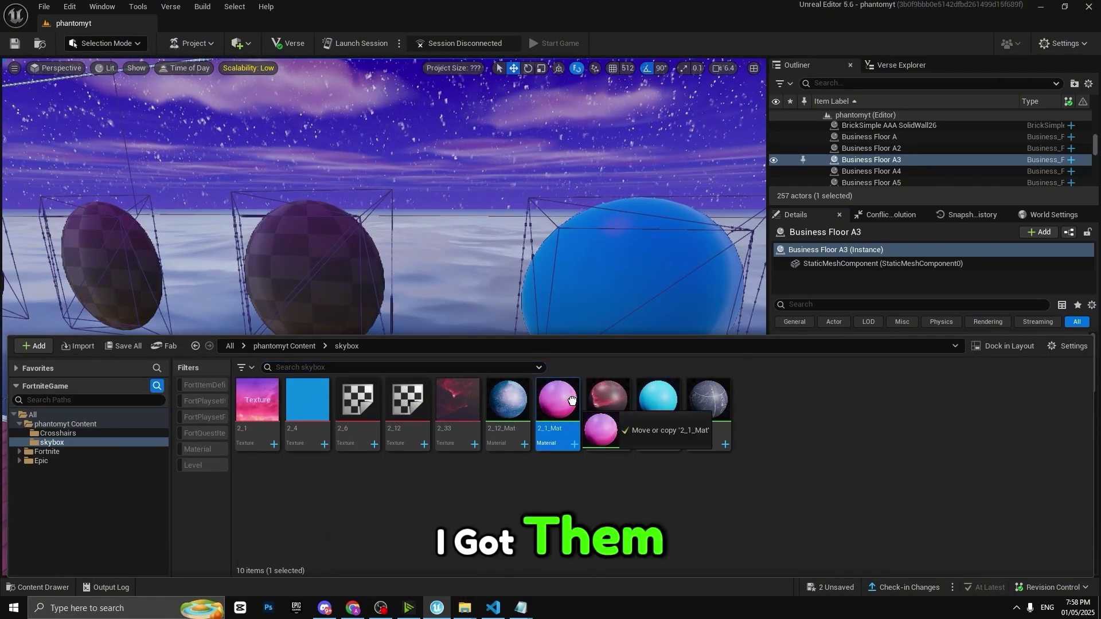
pyautogui.moveTo(572, 401); pyautogui.dragTo(576, 400)
pyautogui.moveTo(603, 399); pyautogui.dragTo(370, 262)
# Apply the 2_12_Mat material to the fourth skybox sphere in the row
pyautogui.moveTo(370, 262); pyautogui.dragTo(342, 253, button='right')
pyautogui.hotkey('ctrl', 'space')
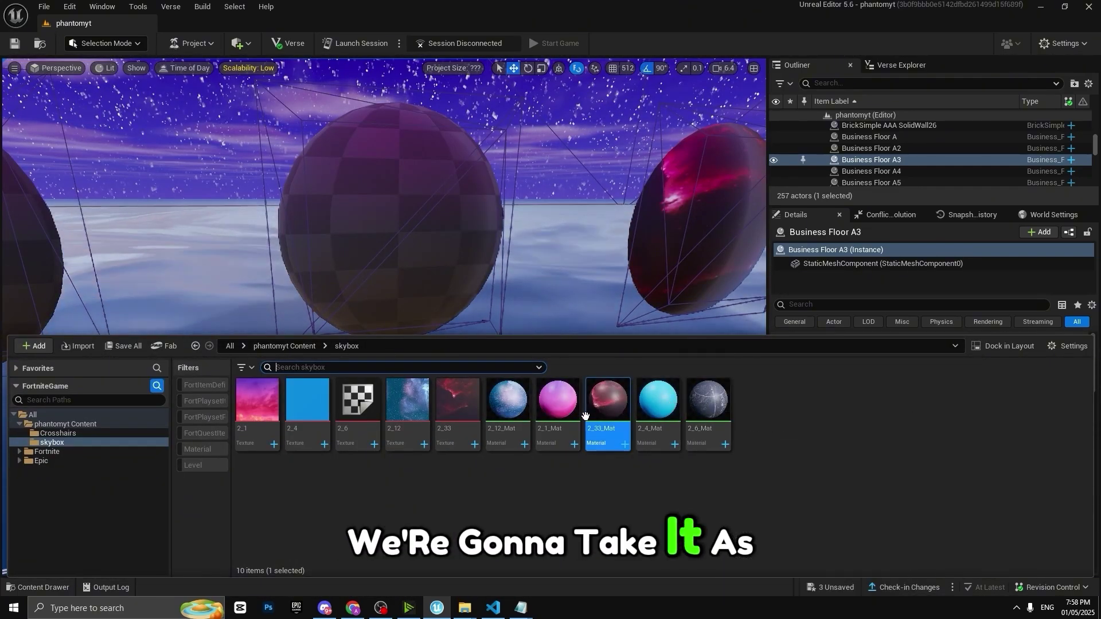
pyautogui.moveTo(415, 230); pyautogui.dragTo(420, 282, button='right')
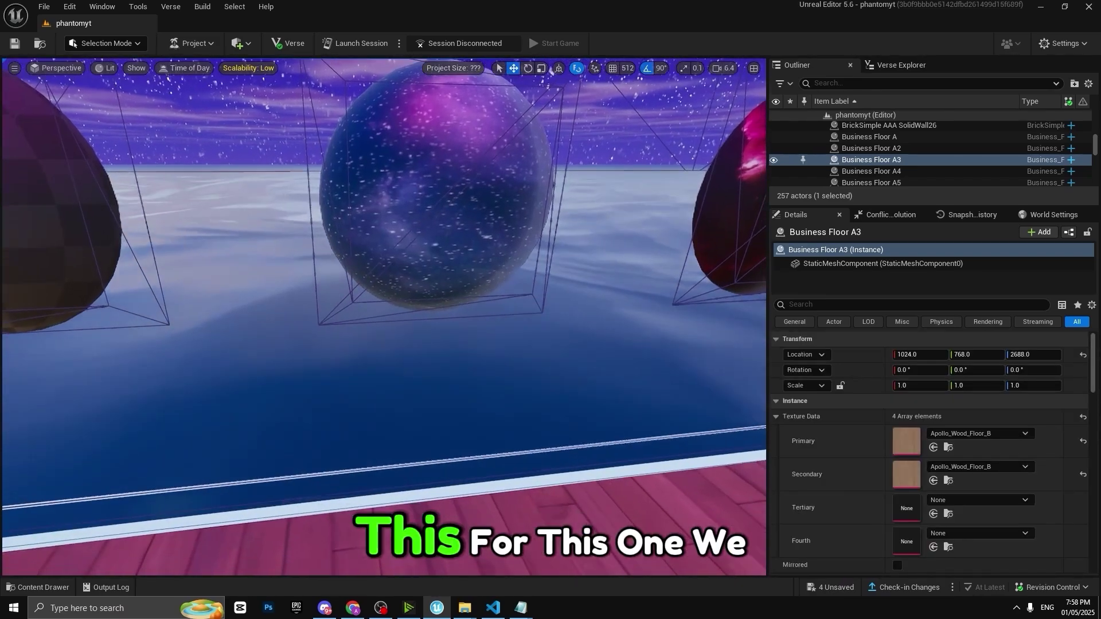
# Apply the 2_1_Mat material to the fifth skybox sphere and 2_6_Mat to the sixth
pyautogui.hotkey('ctrl', 'space')
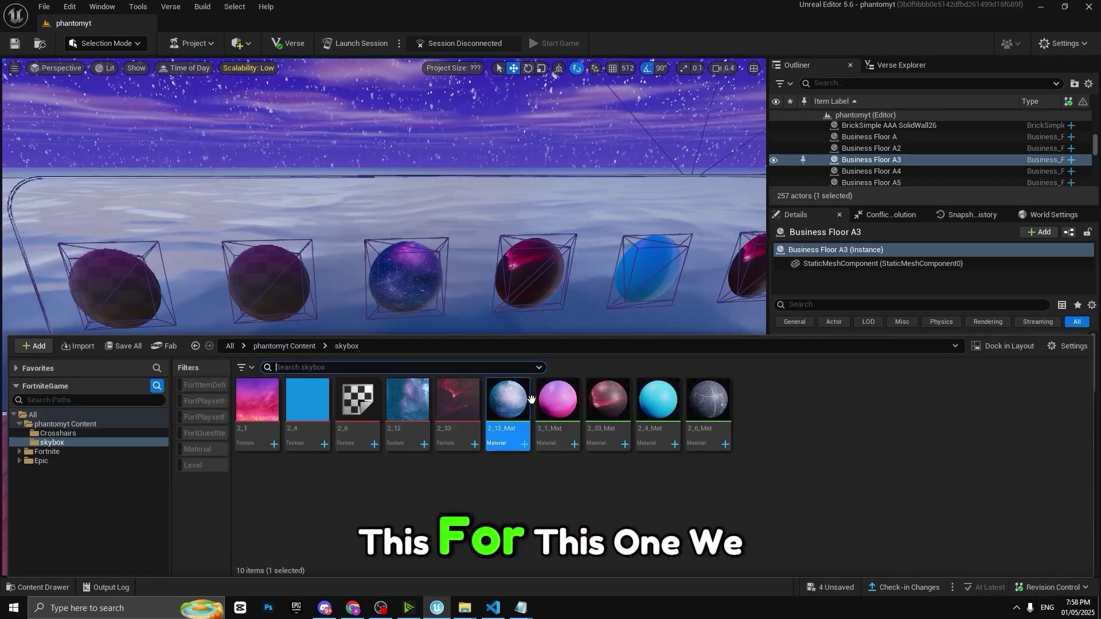
pyautogui.moveTo(555, 404); pyautogui.dragTo(401, 303)
pyautogui.moveTo(263, 273); pyautogui.dragTo(269, 274)
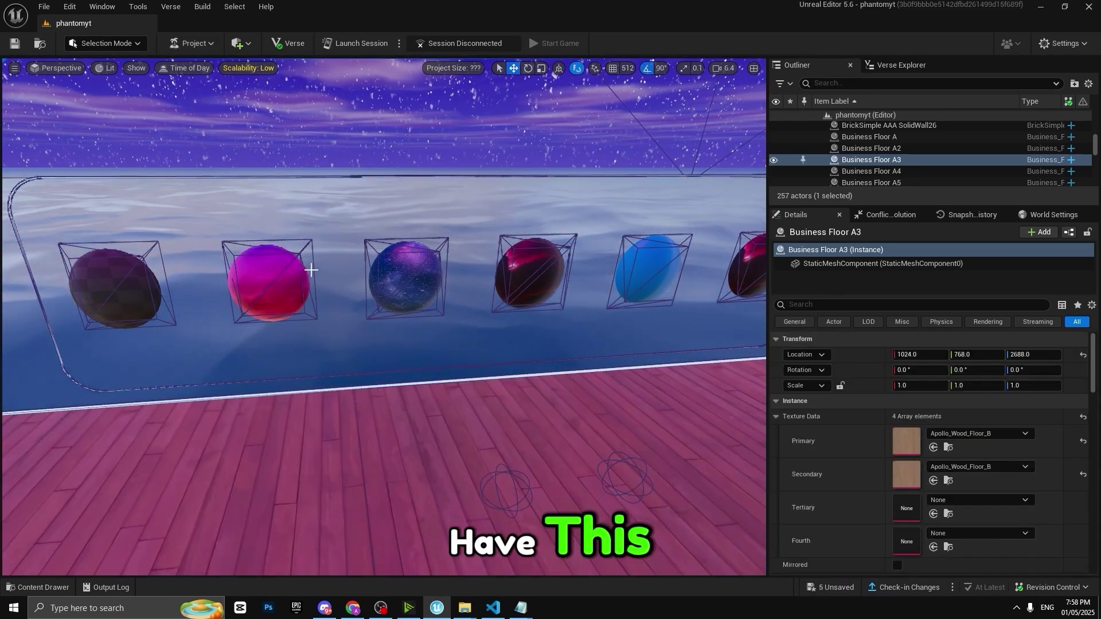
pyautogui.hotkey('ctrl', 'space')
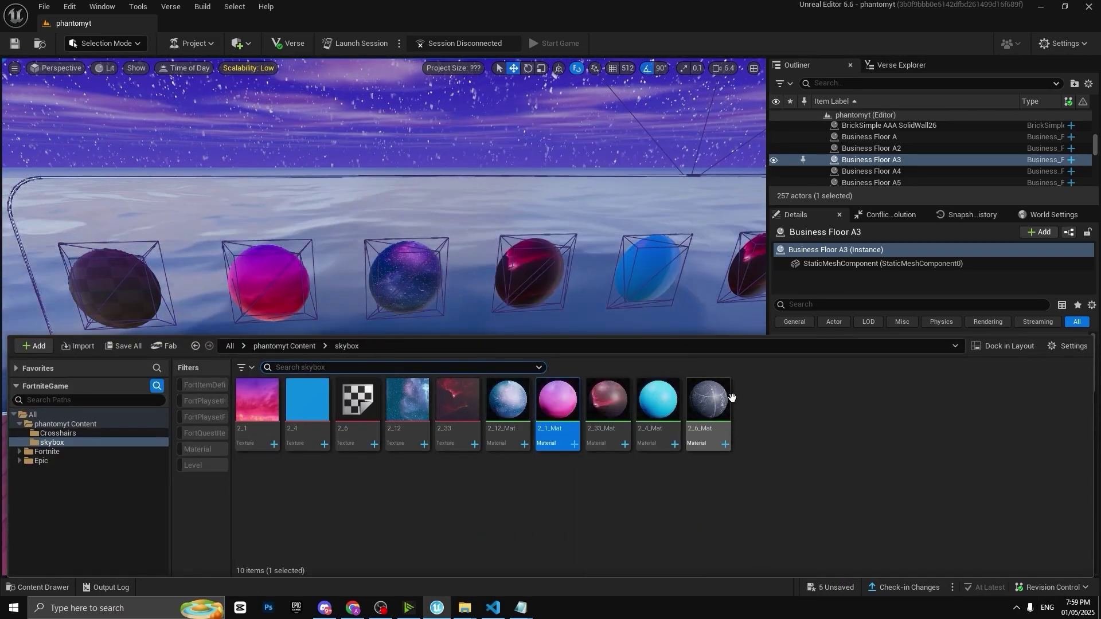
pyautogui.moveTo(115, 274); pyautogui.dragTo(115, 274)
# Apply the 2_6_Mat material to the last skybox sphere, beside the blue one at the far end of the row
pyautogui.moveTo(115, 274); pyautogui.dragTo(293, 255, button='right')
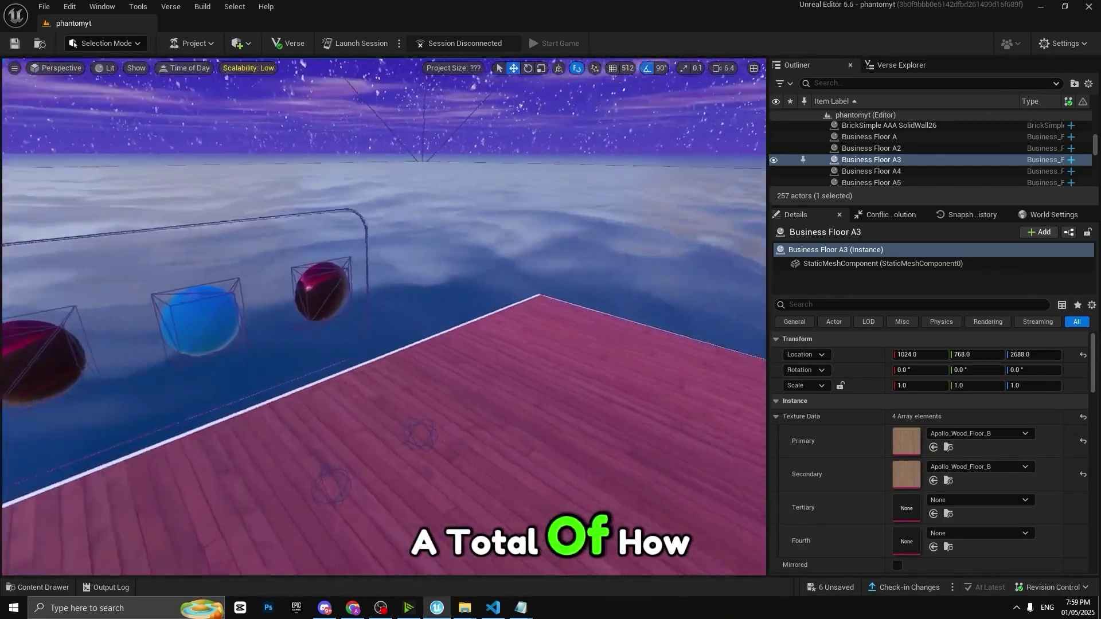
pyautogui.click(322, 290)
pyautogui.hotkey('ctrl', 'space')
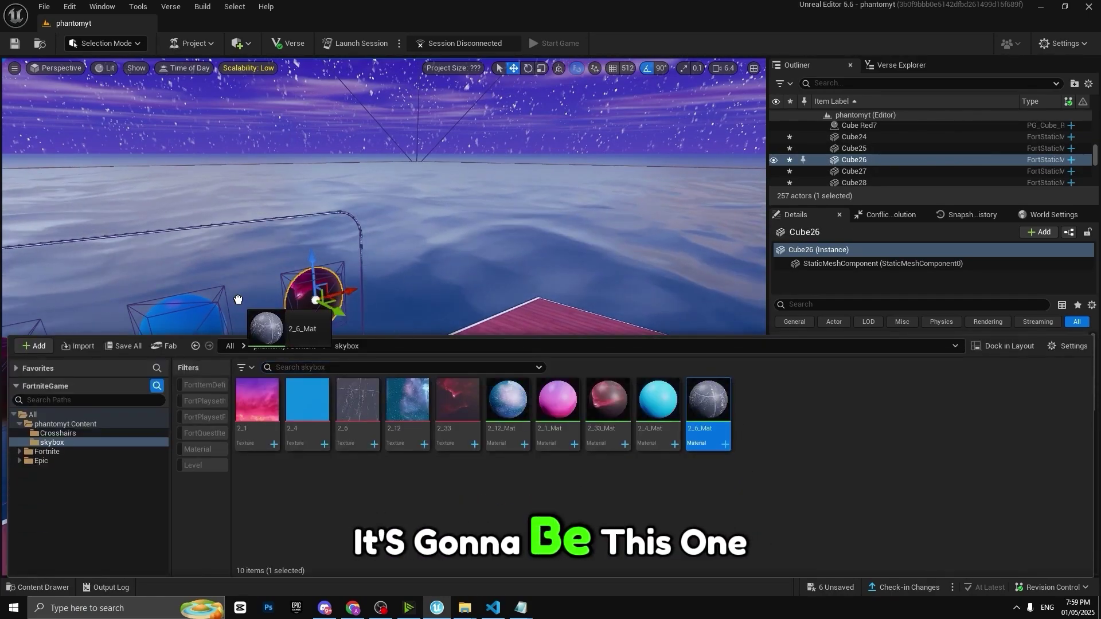
# Apply the 2_12_Mat material to the skybox sphere at the opposite end of the row, beside the pink one
pyautogui.moveTo(327, 297); pyautogui.dragTo(602, 307, button='right')
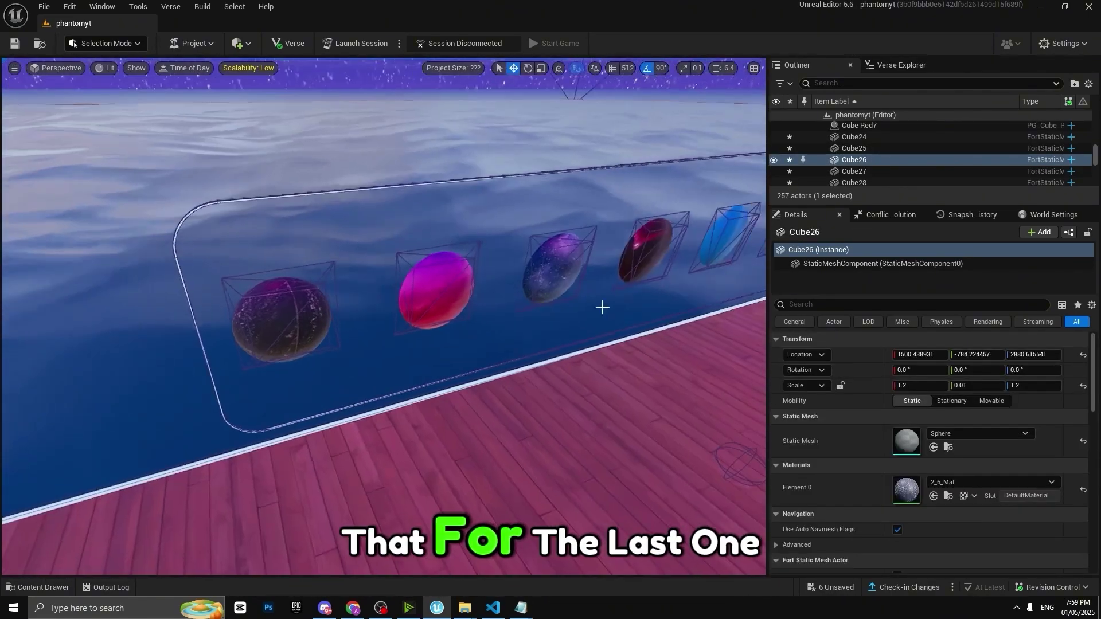
pyautogui.click(565, 269)
pyautogui.moveTo(564, 269); pyautogui.dragTo(459, 360, button='right')
pyautogui.hotkey('ctrl', 'space')
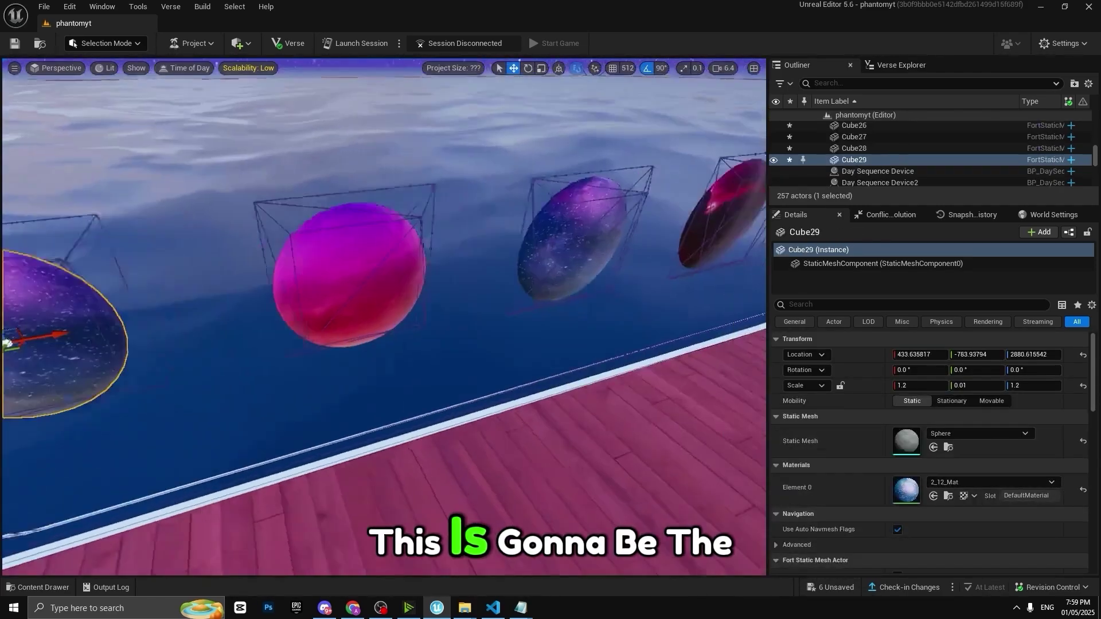
pyautogui.moveTo(7, 344); pyautogui.dragTo(641, 293, button='right')
pyautogui.click(293, 266)
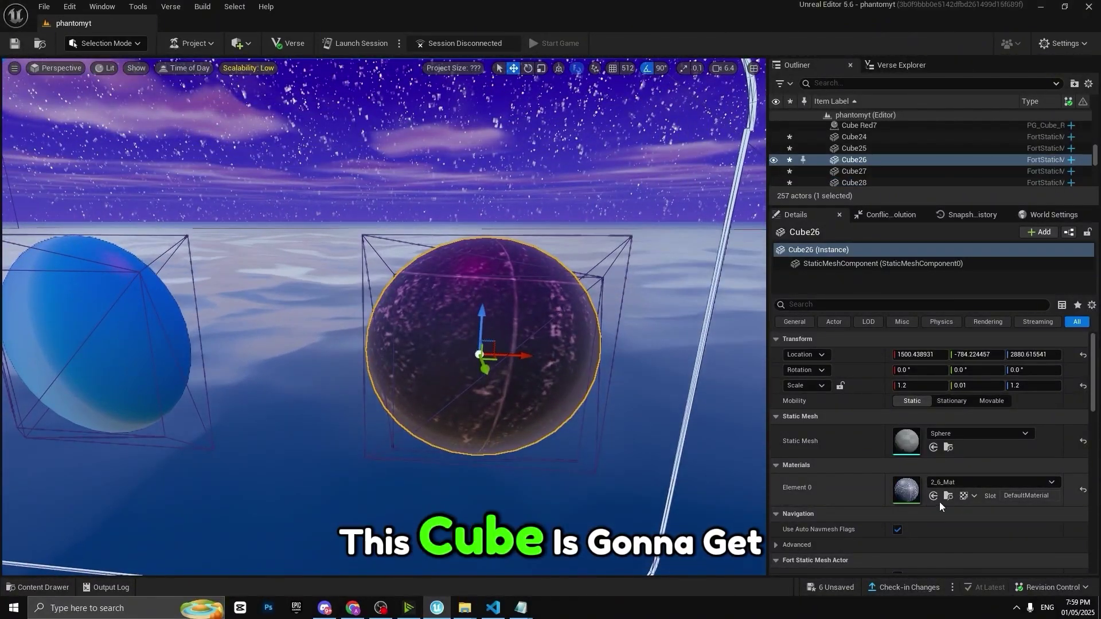
pyautogui.moveTo(590, 455); pyautogui.dragTo(436, 256, button='right')
pyautogui.click(427, 379)
pyautogui.click(433, 298)
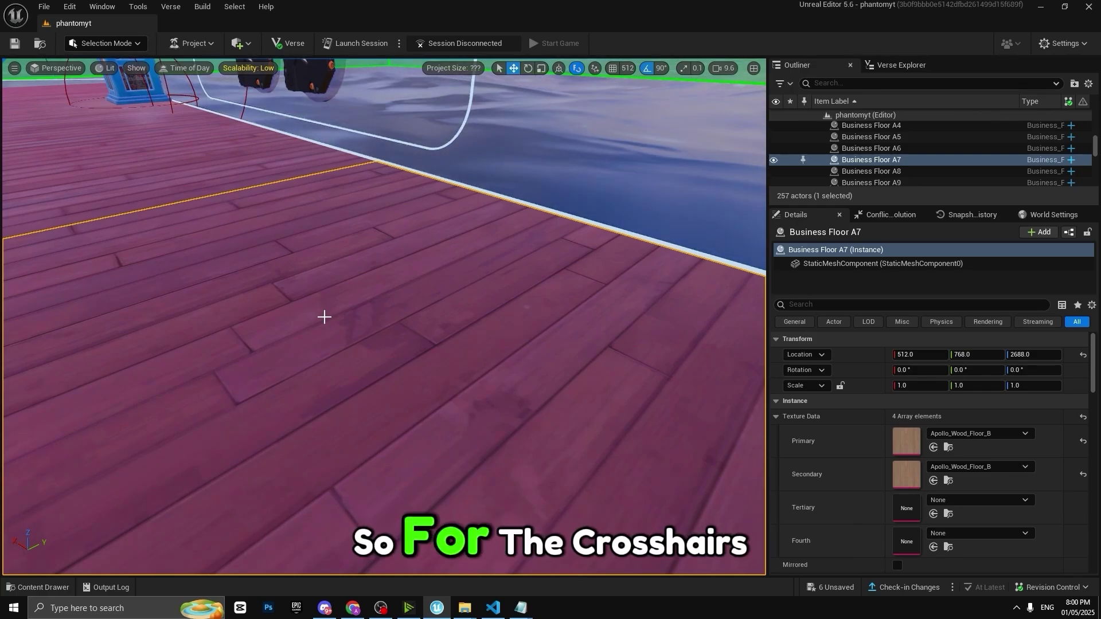
# Apply the crosshair0205 texture to the plane next to the plus-shaped crosshair
pyautogui.moveTo(337, 300); pyautogui.dragTo(424, 246, button='right')
pyautogui.scroll(-3, 337, 299)
pyautogui.click(275, 395)
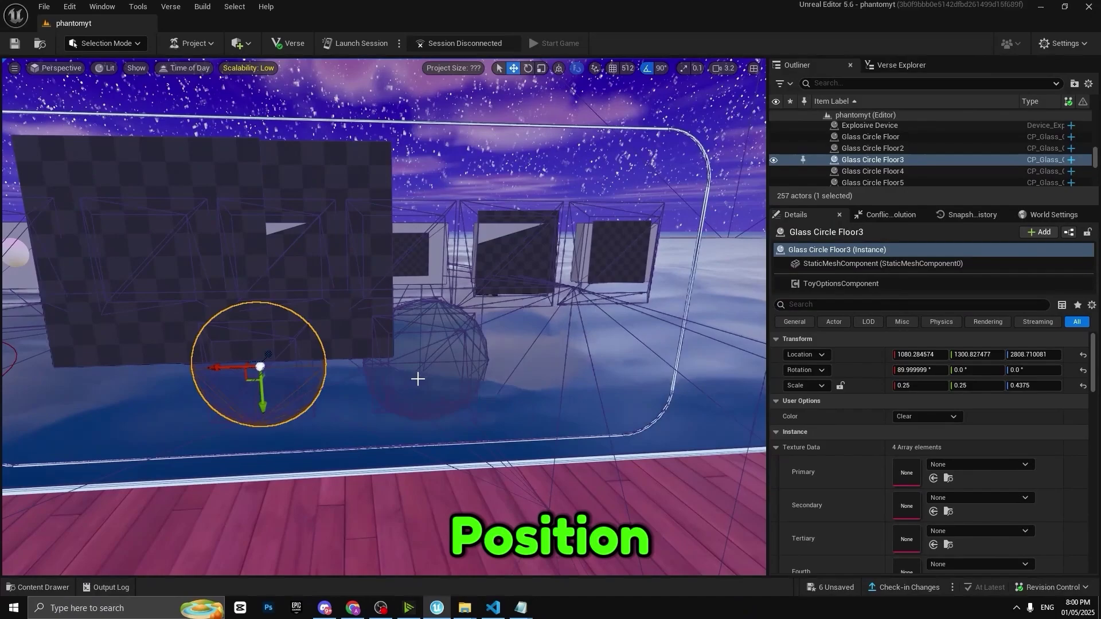
pyautogui.click(418, 379)
pyautogui.moveTo(418, 379); pyautogui.dragTo(305, 304, button='right')
pyautogui.hotkey('ctrl', 'space')
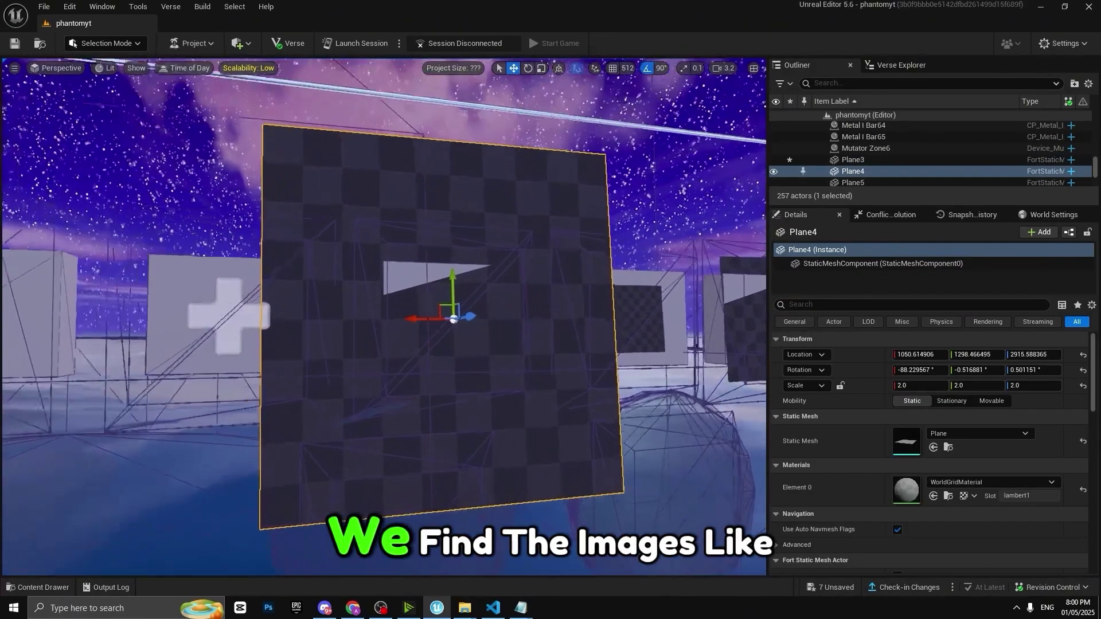
pyautogui.hotkey('ctrl', 'space')
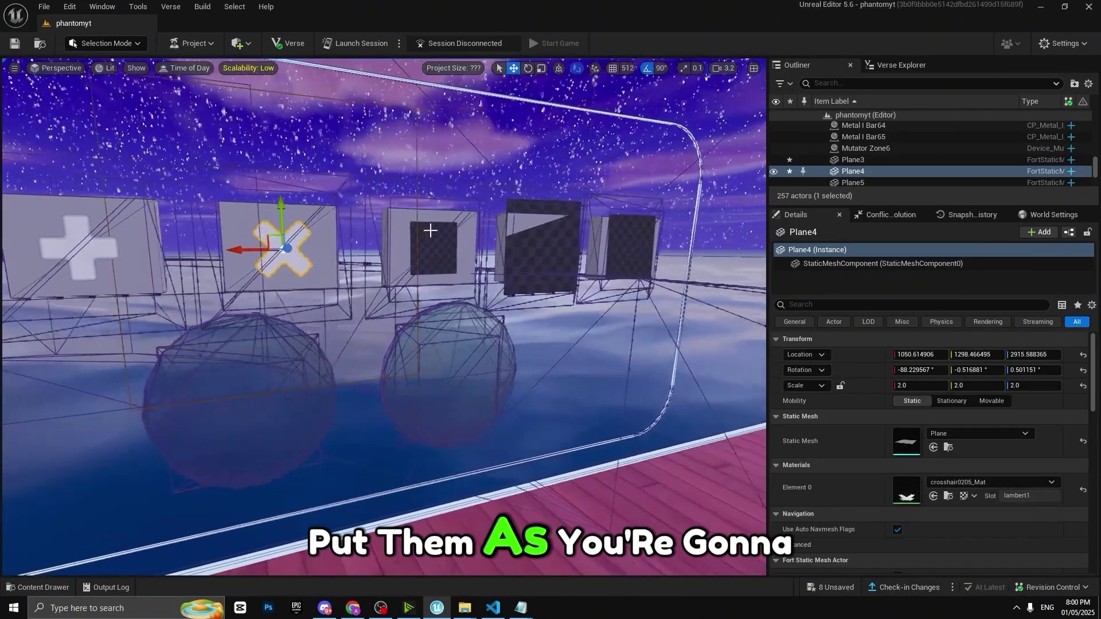
# Apply the crosshair007 texture to the small plane beside the X-shaped crosshair
pyautogui.click(430, 231)
pyautogui.moveTo(517, 239)
pyautogui.mouseDown(button='right')
pyautogui.moveTo(515, 212)
pyautogui.moveTo(517, 239)
pyautogui.mouseUp(button='right')
pyautogui.press('w')
pyautogui.hotkey('ctrl', 'space')
pyautogui.press('s')
pyautogui.moveTo(627, 246); pyautogui.dragTo(608, 229, button='right')
pyautogui.hotkey('ctrl', 'space')
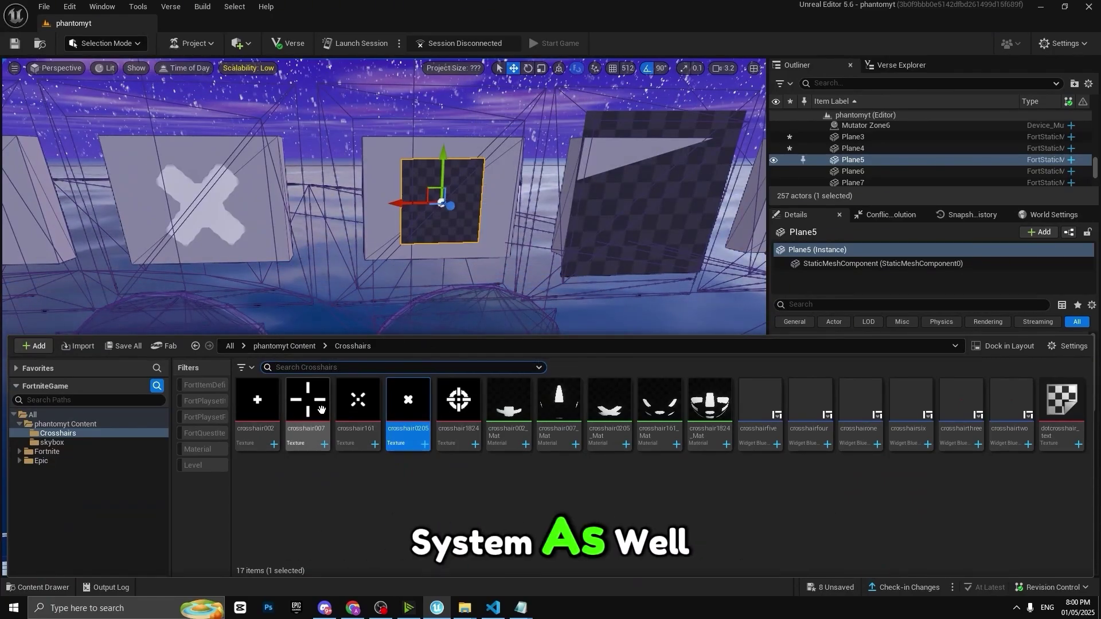
pyautogui.moveTo(466, 194); pyautogui.dragTo(466, 194)
# Apply the crosshair161 texture to the fourth crosshair plane and crosshair1824 to the last plane in the row
pyautogui.click(629, 204)
pyautogui.press('f')
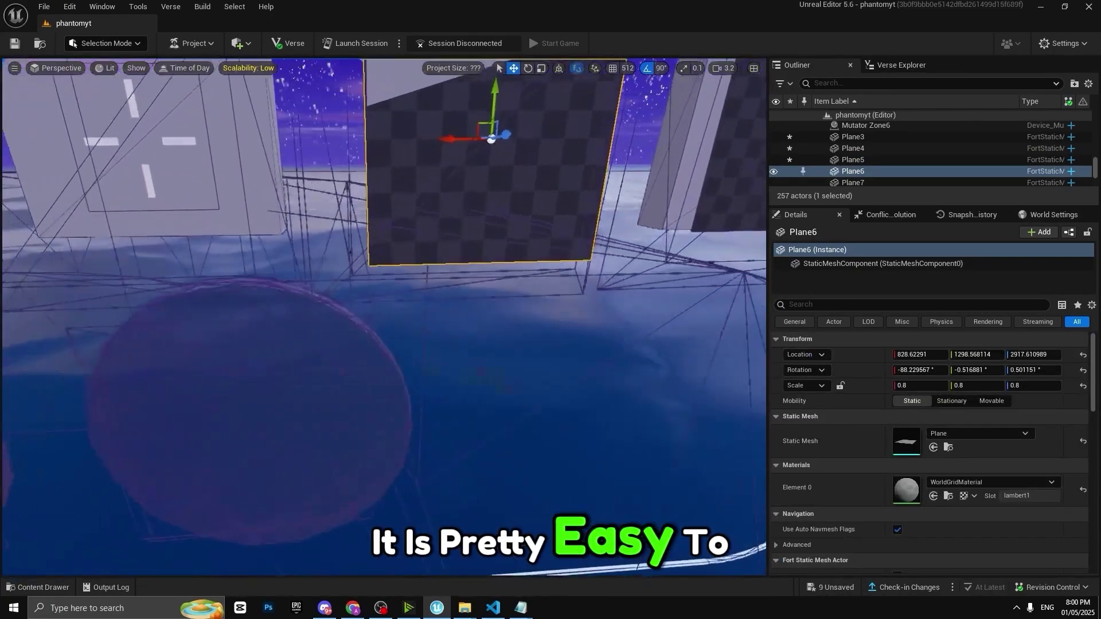
pyautogui.hotkey('ctrl', 'space')
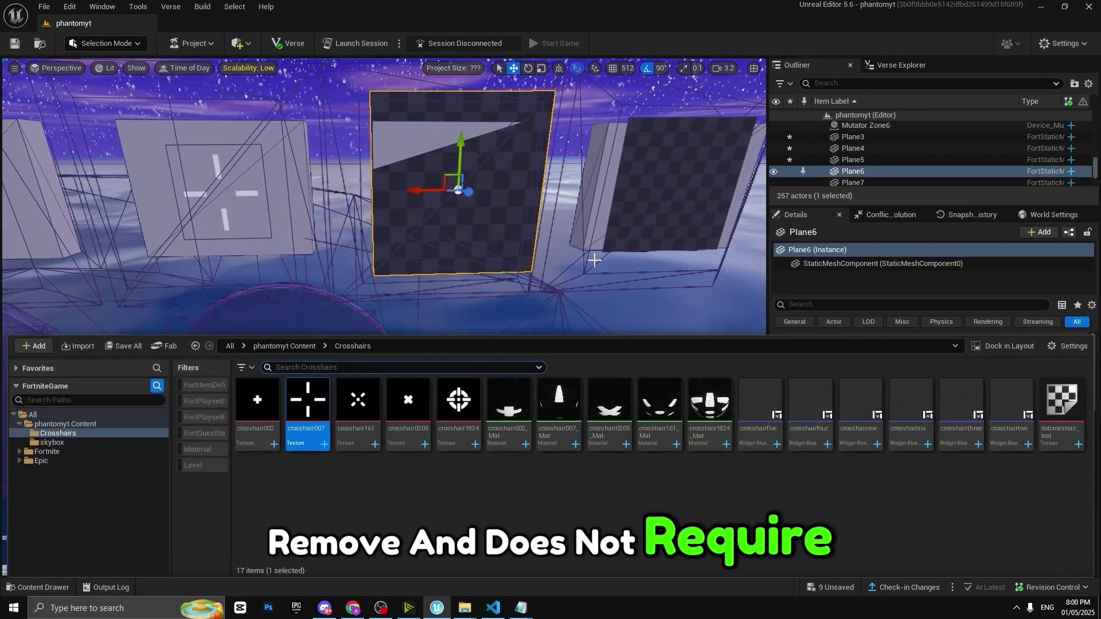
pyautogui.moveTo(368, 409); pyautogui.dragTo(453, 201)
pyautogui.moveTo(453, 201); pyautogui.dragTo(488, 202, button='right')
pyautogui.click(371, 201)
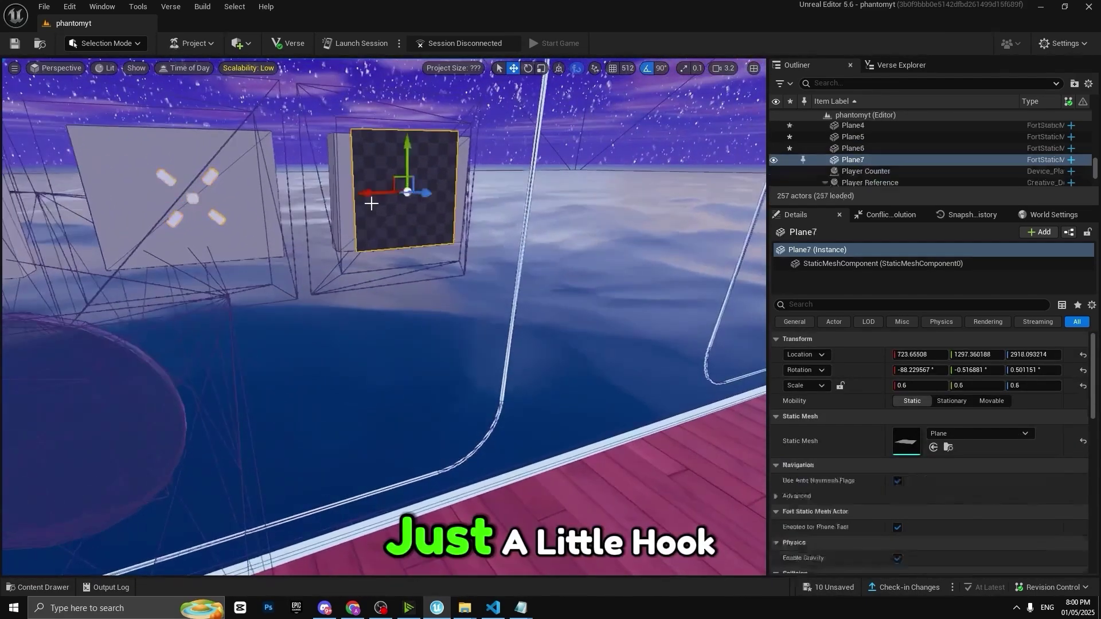
pyautogui.hotkey('ctrl', 'space')
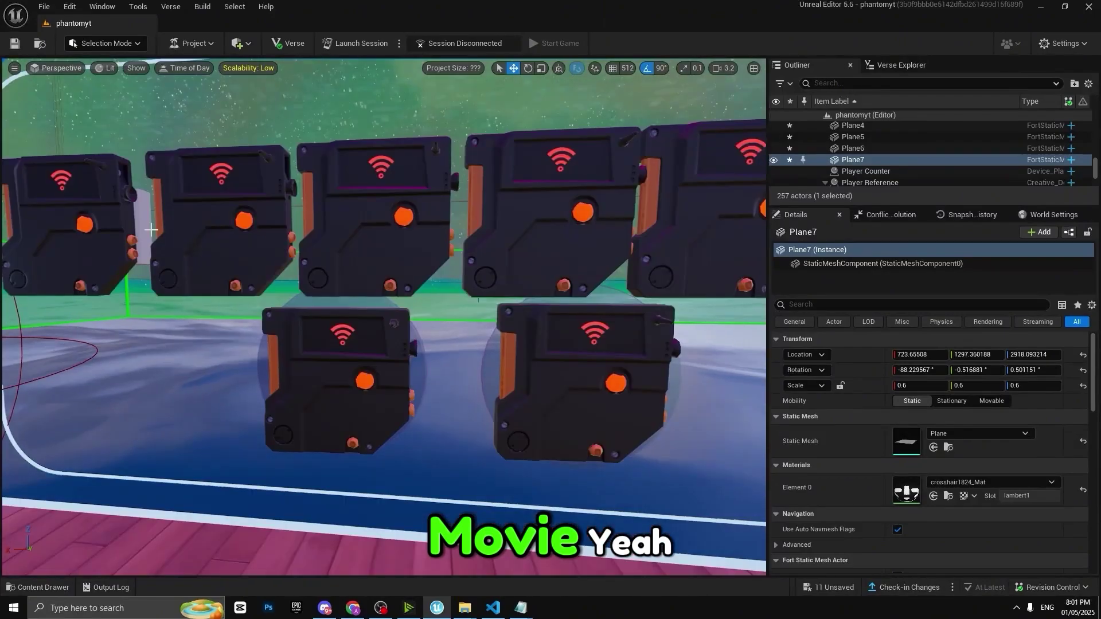
# On the crosshair device, set ch1_trigger to CODE_CrosshairTrigger1 and ch1_hud to CODE_Crosshair1HUD
pyautogui.click(58, 230)
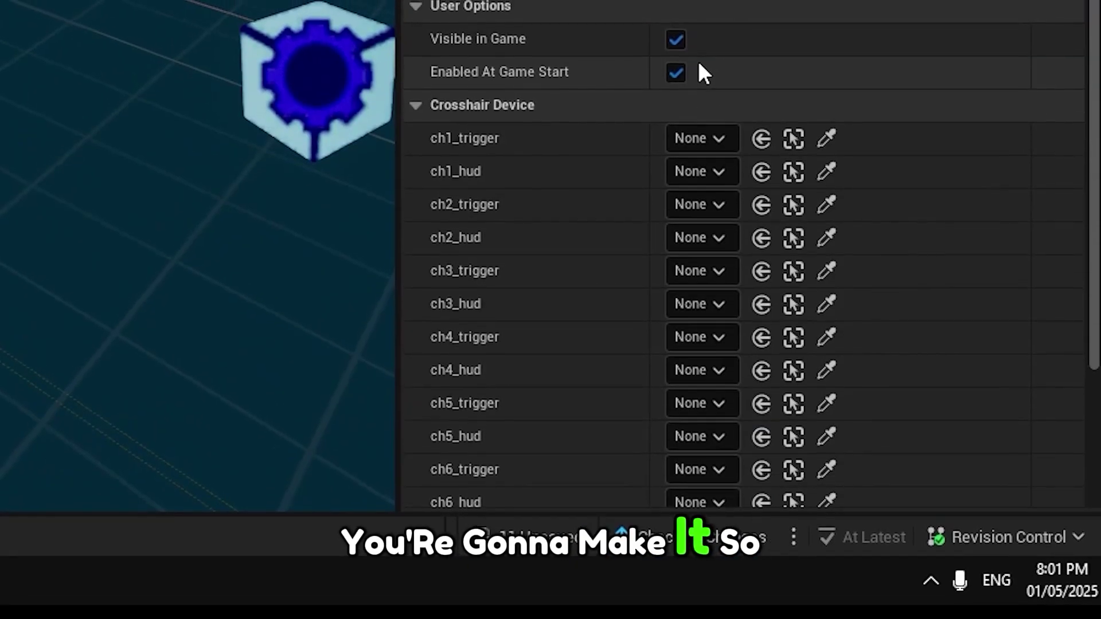
pyautogui.click(920, 401)
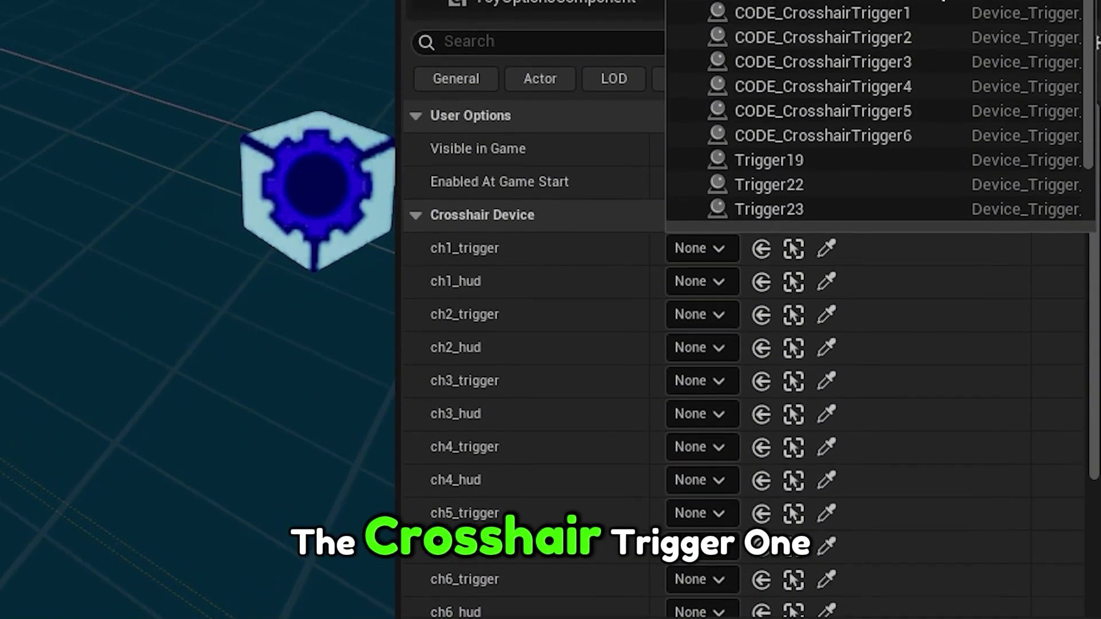
pyautogui.click(917, 41)
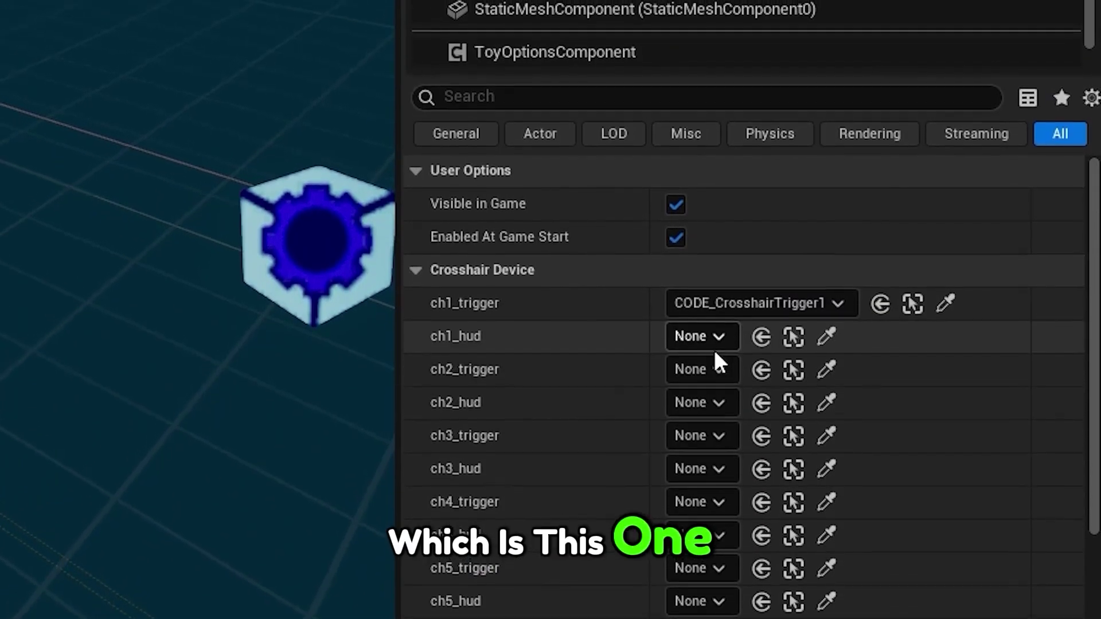
pyautogui.click(717, 309)
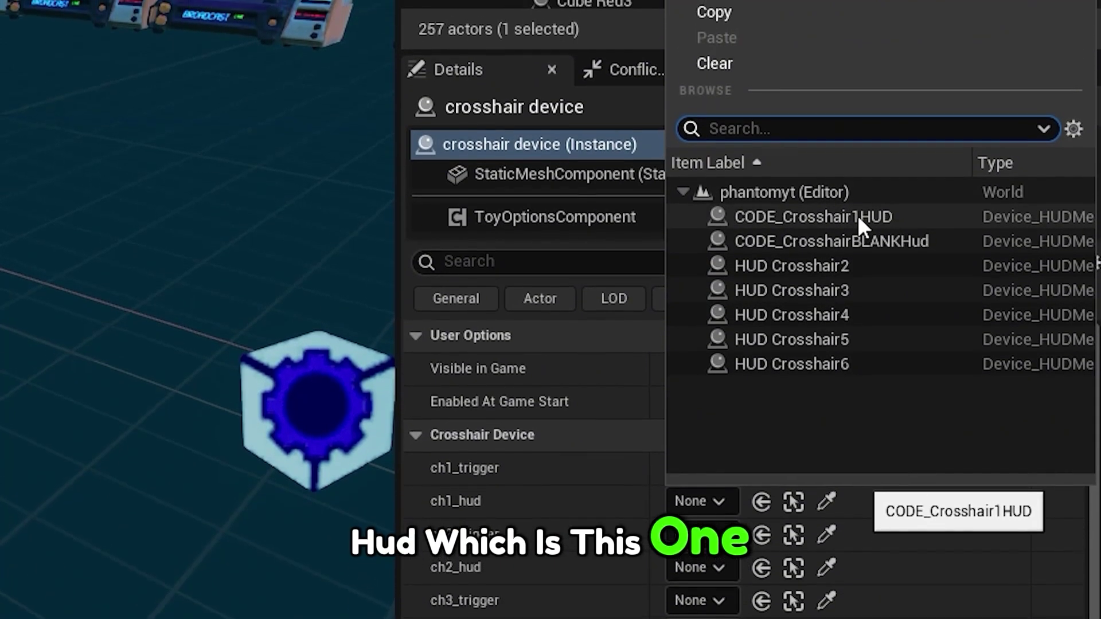
pyautogui.click(858, 189)
pyautogui.scroll(-1, 768, 570)
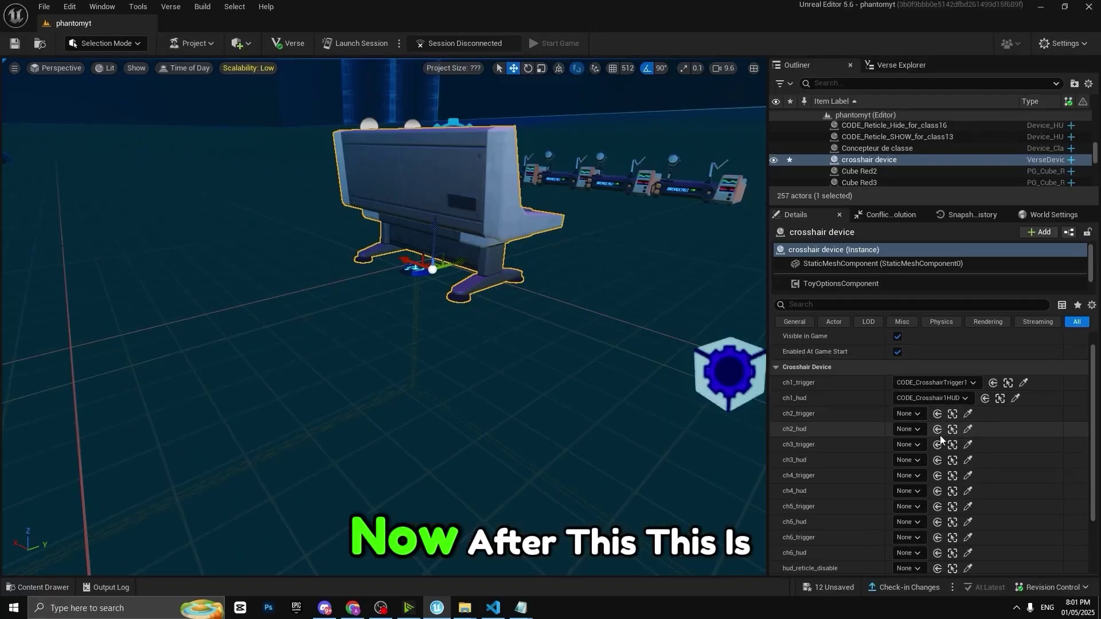
# Set the crosshair device's ch2_trigger to CODE_CrosshairTrigger2 and ch2_hud to HUD Crosshair2
pyautogui.click(917, 414)
pyautogui.click(946, 391)
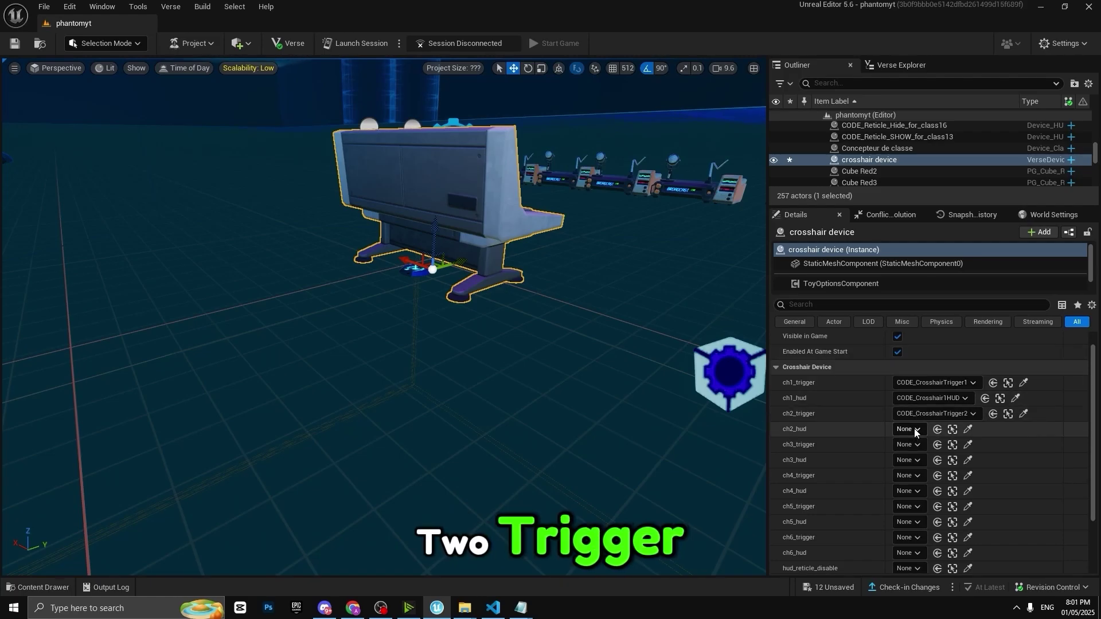
pyautogui.click(916, 430)
pyautogui.click(981, 323)
# Set the crosshair device's ch3_trigger to CODE_CrosshairTrigger3 and ch3_hud to HUD Crosshair3
pyautogui.click(918, 446)
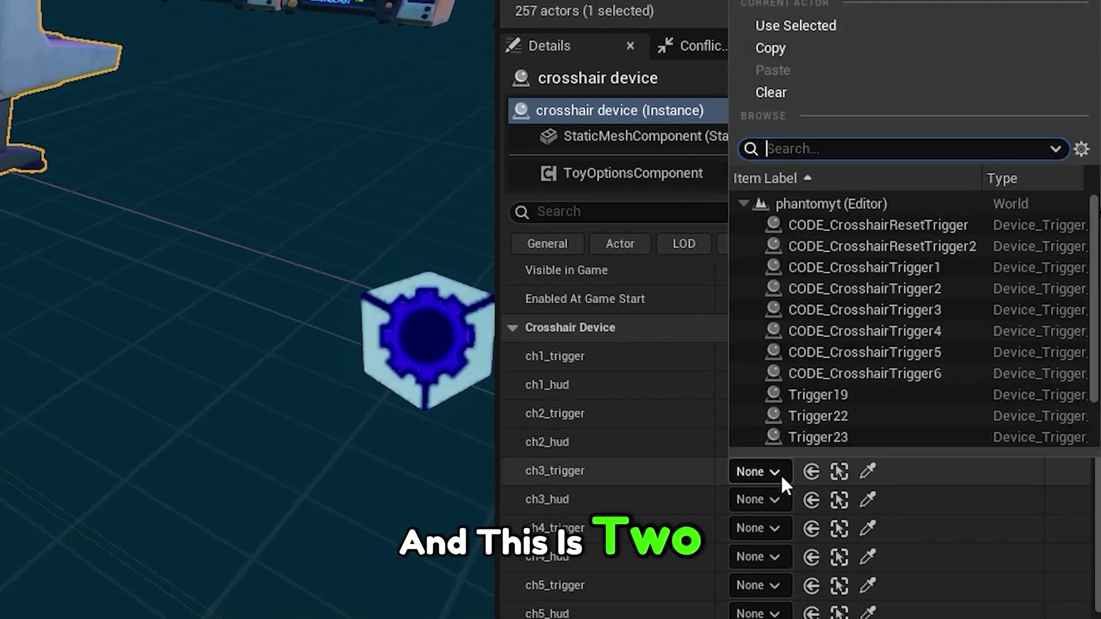
pyautogui.click(939, 309)
pyautogui.scroll(-3, 848, 430)
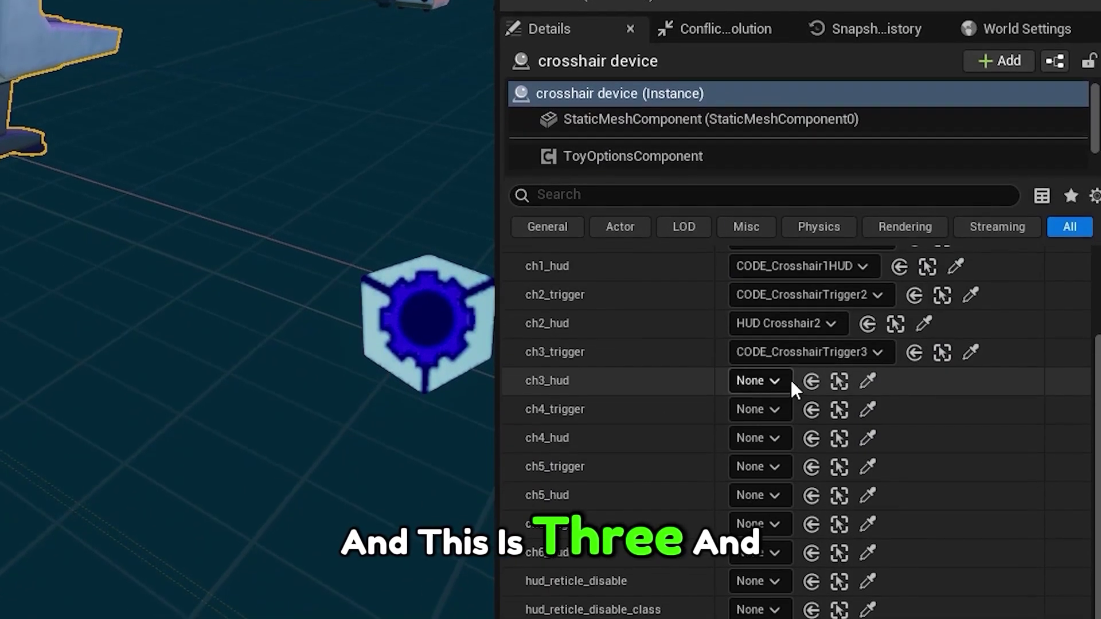
pyautogui.click(789, 382)
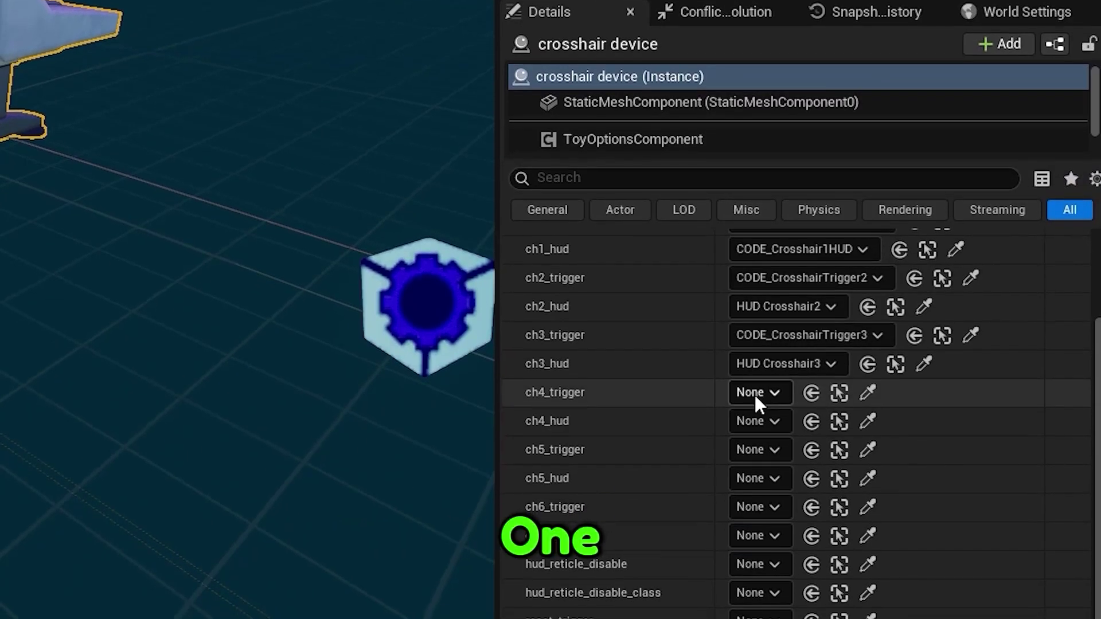
# Set the crosshair device's ch4_trigger to CODE_CrosshairTrigger4 and ch4_hud to HUD Crosshair4
pyautogui.click(756, 395)
pyautogui.click(924, 246)
pyautogui.click(756, 408)
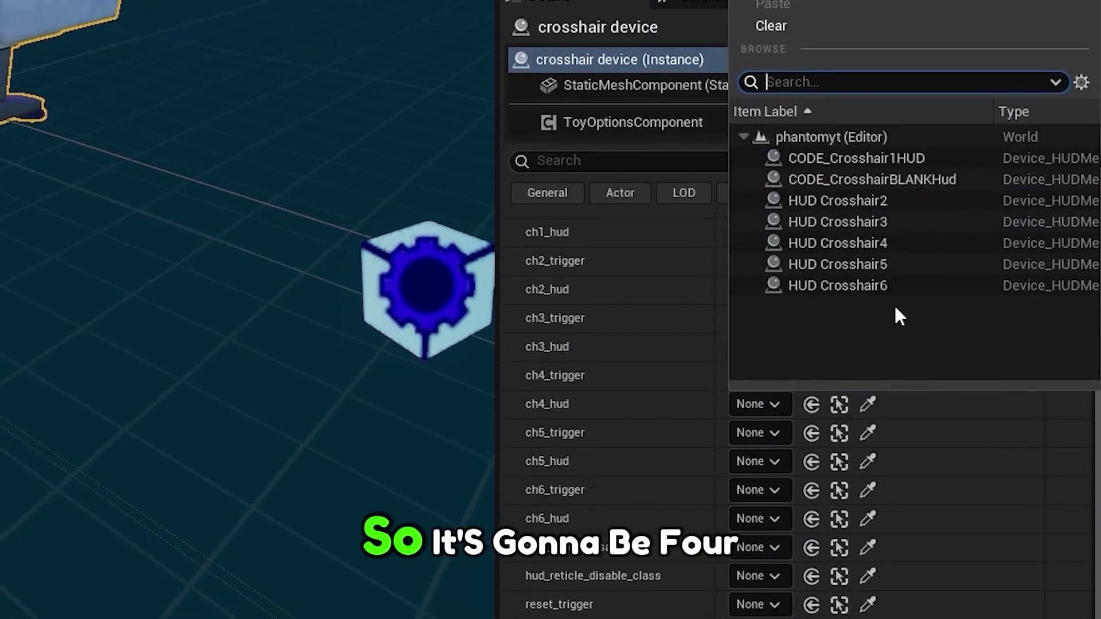
pyautogui.click(877, 247)
pyautogui.scroll(-1, 739, 396)
# Set the crosshair device's ch5_trigger to CODE_CrosshairTrigger5 and ch5_hud to HUD Crosshair5
pyautogui.click(752, 401)
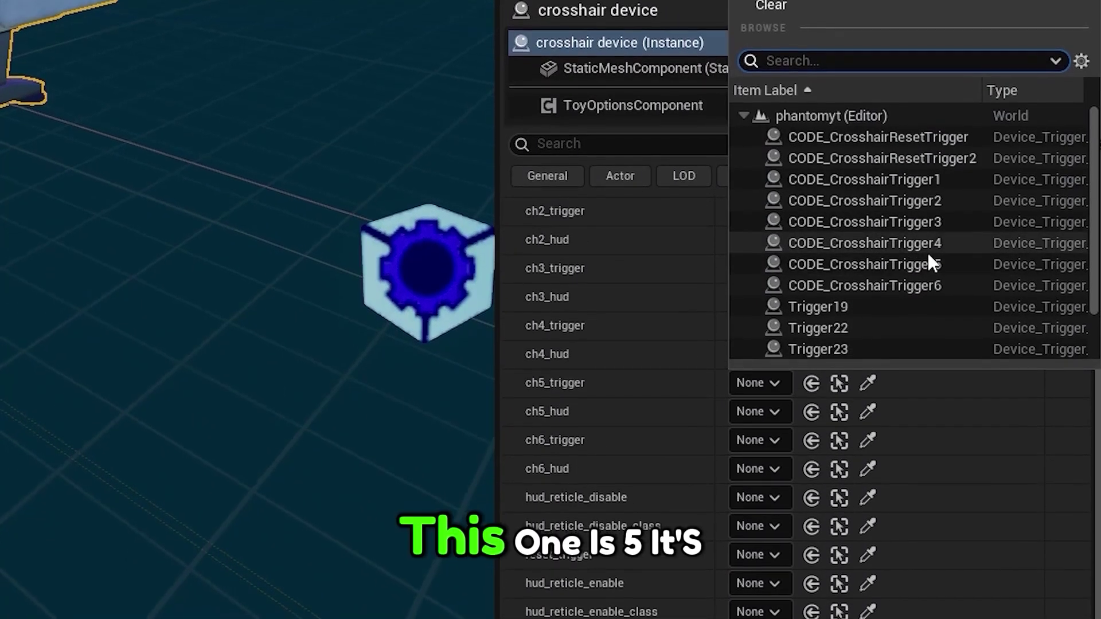
pyautogui.click(912, 267)
pyautogui.click(760, 414)
pyautogui.click(914, 261)
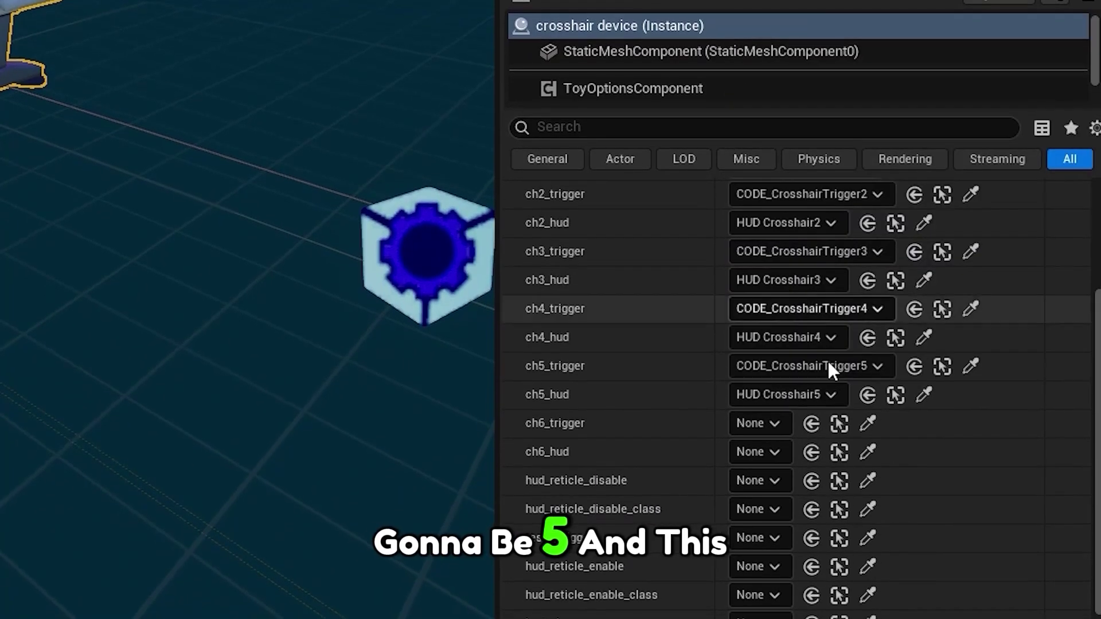
# Set the crosshair device's ch6_trigger to CODE_CrosshairTrigger6 and ch6_hud to HUD Crosshair6
pyautogui.click(756, 424)
pyautogui.click(924, 318)
pyautogui.click(771, 442)
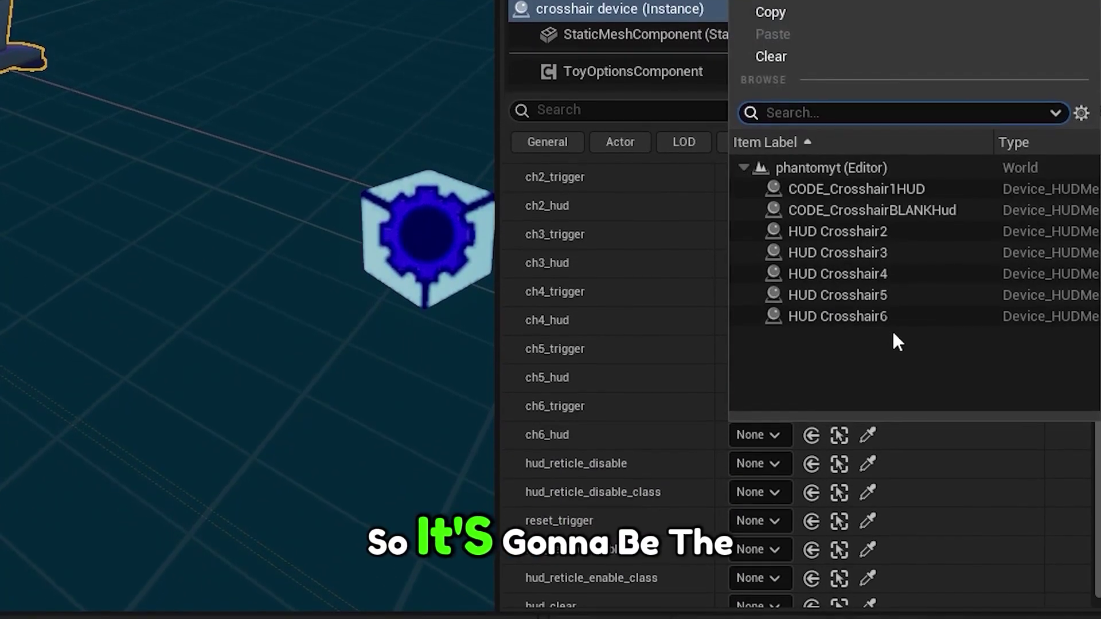
pyautogui.click(892, 321)
pyautogui.scroll(-1, 821, 390)
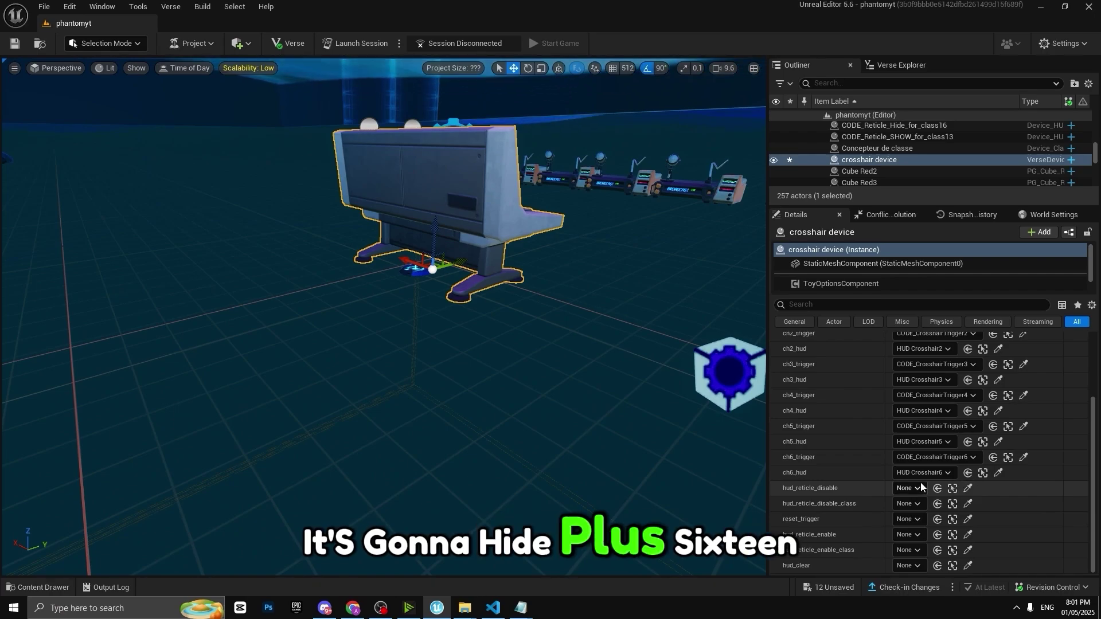
# Set the crosshair device's hud_reticle_disable to CODE_Reticle_Hide_for_class16 and hud_reticle_disable_class to CODE_CrosshairHideClass
pyautogui.click(920, 487)
pyautogui.click(1016, 354)
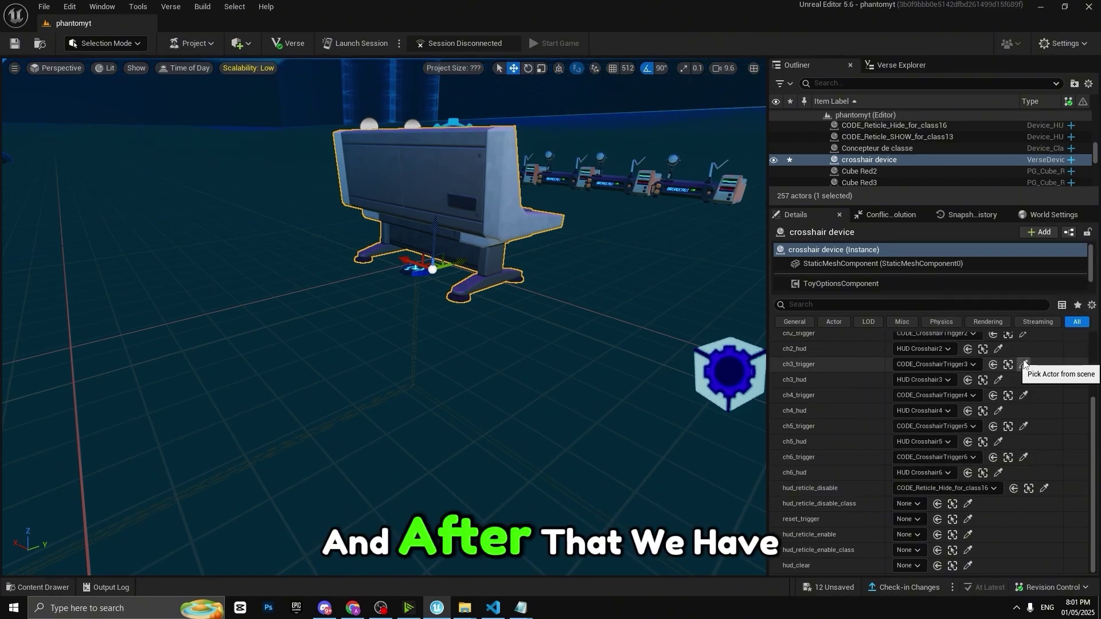
pyautogui.click(904, 504)
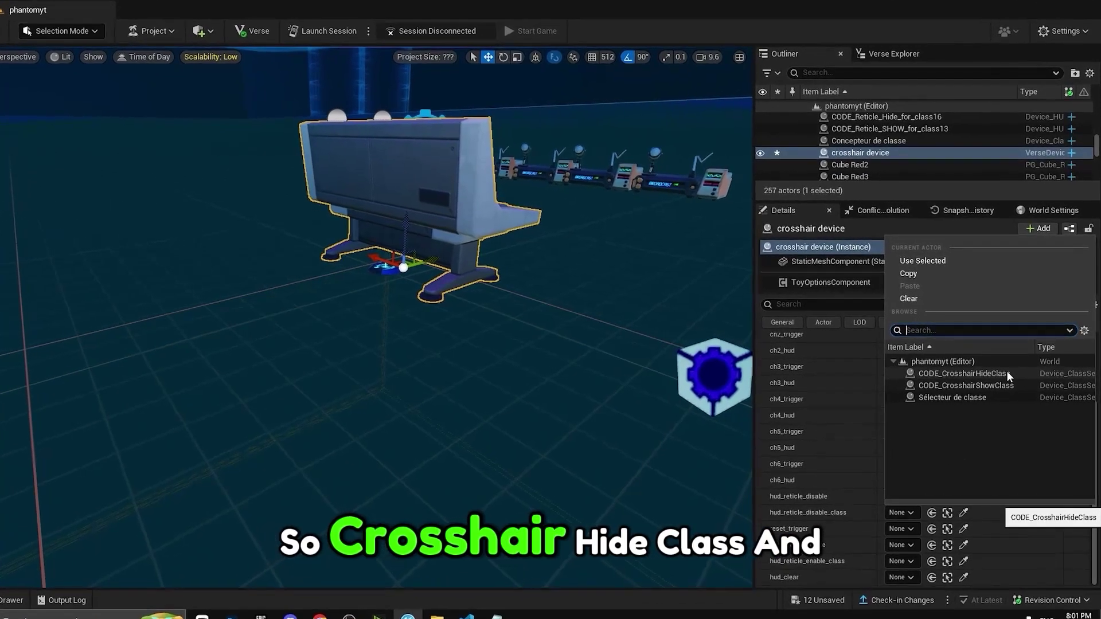
pyautogui.click(1005, 374)
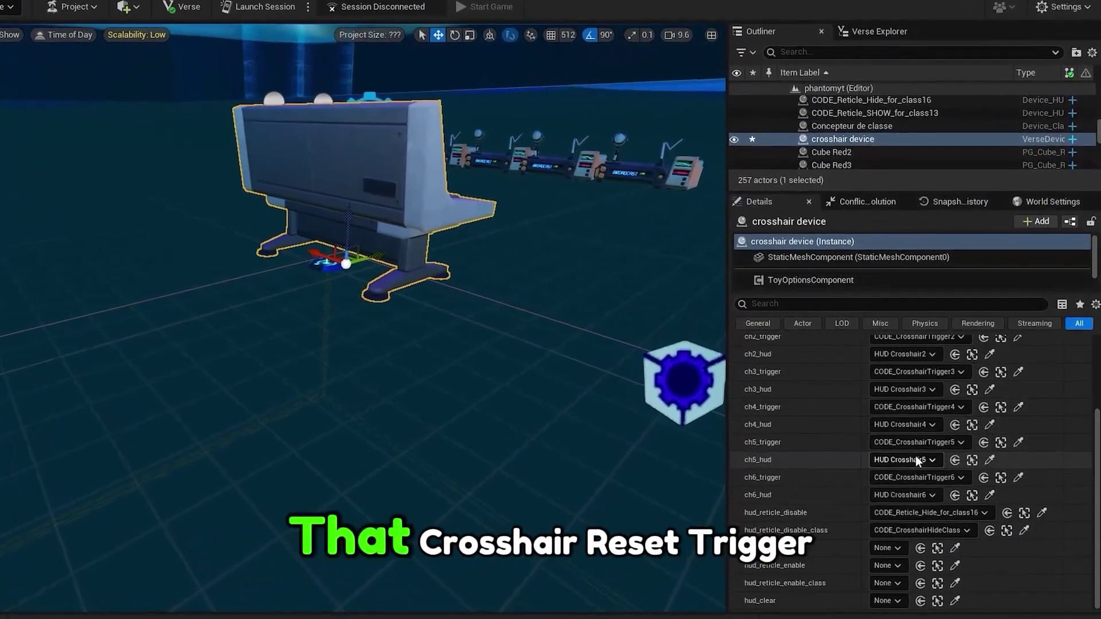
# Set the crosshair device's reset_trigger to CODE_CrosshairResetTrigger and hud_reticle_enable to CODE_Reticle_SHOW_for_class13
pyautogui.click(886, 547)
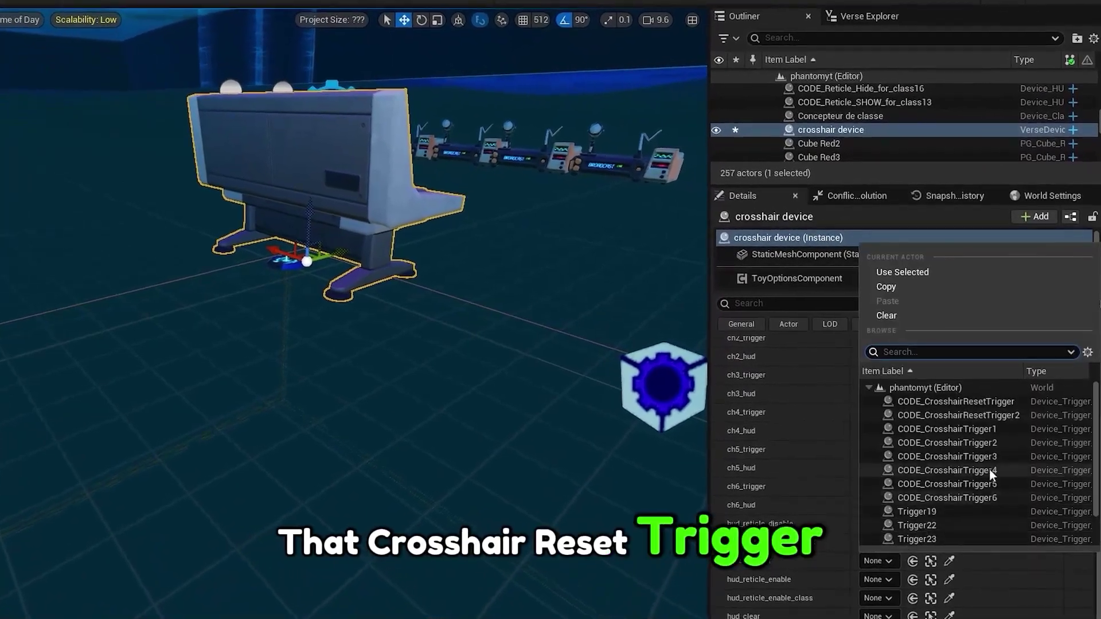
pyautogui.click(1010, 401)
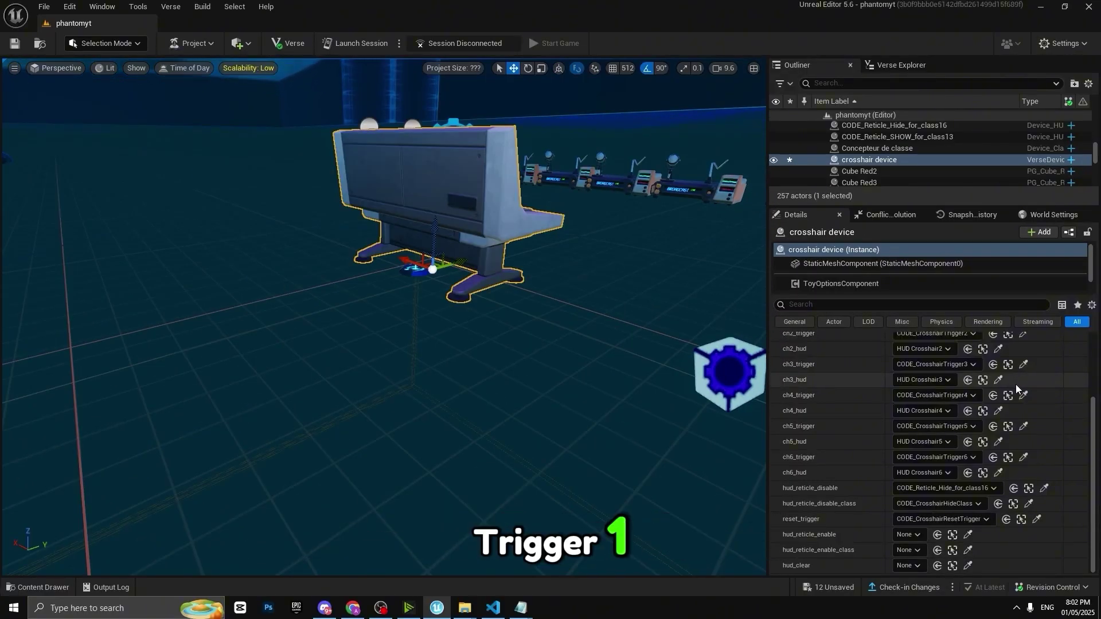
pyautogui.click(908, 534)
pyautogui.click(997, 413)
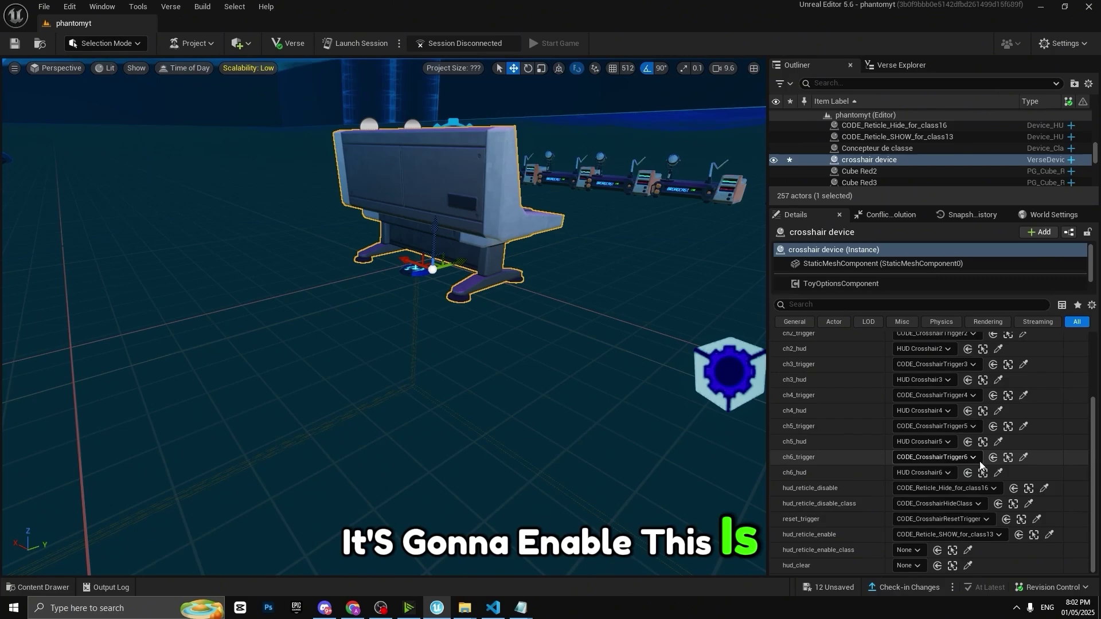
# Set the crosshair device's hud_reticle_enable_class to CODE_CrosshairShowClass and hud_clear to CODE_CrosshairBLANKHud
pyautogui.click(923, 551)
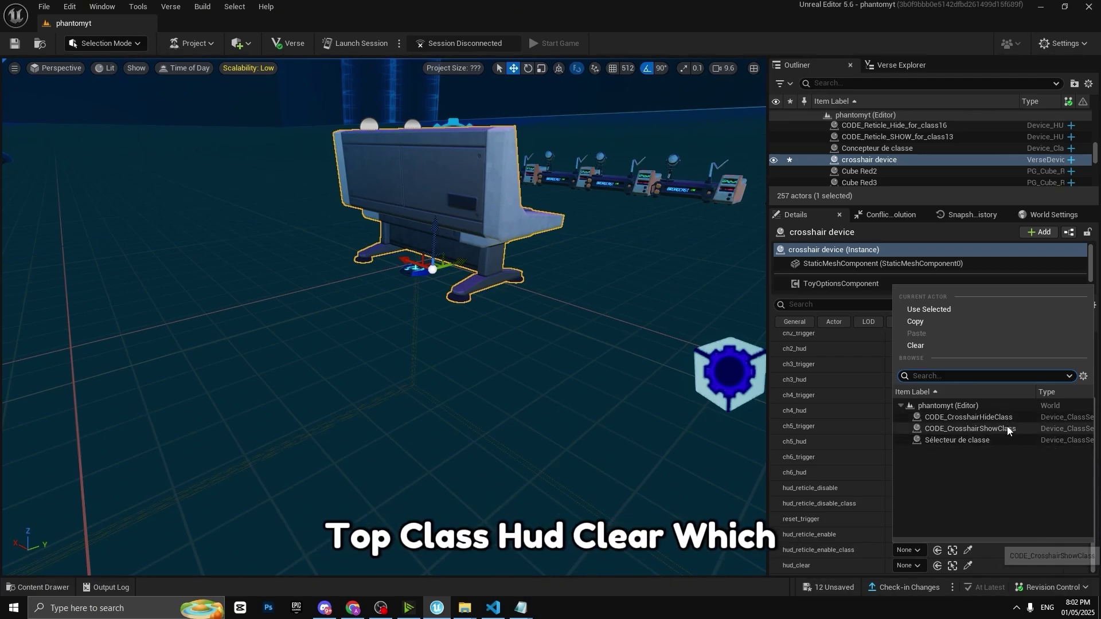
pyautogui.click(912, 566)
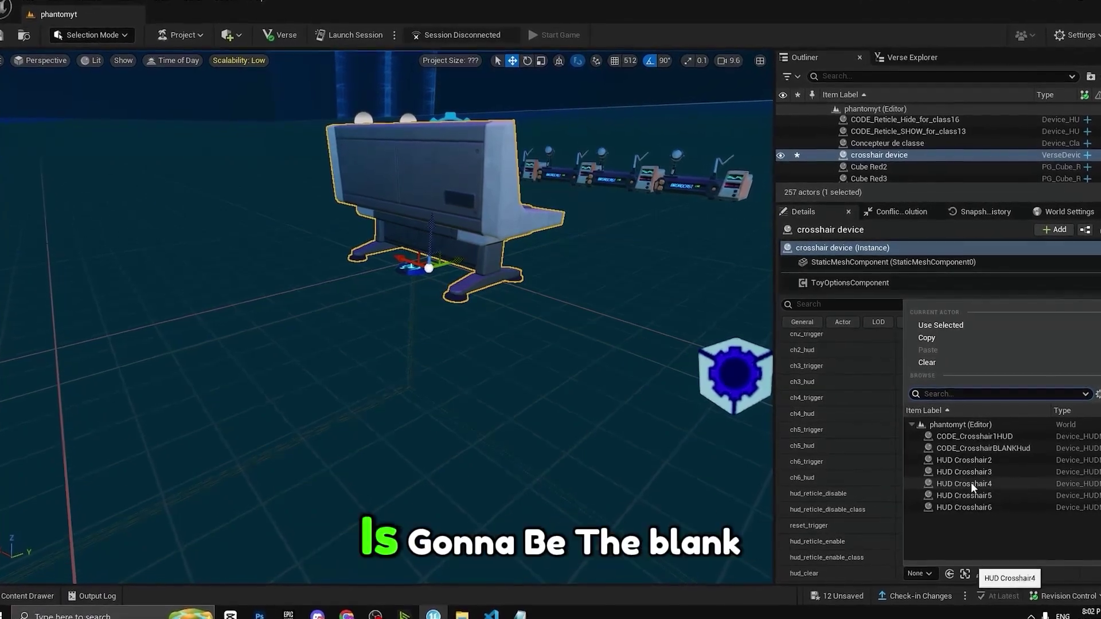
pyautogui.click(1010, 448)
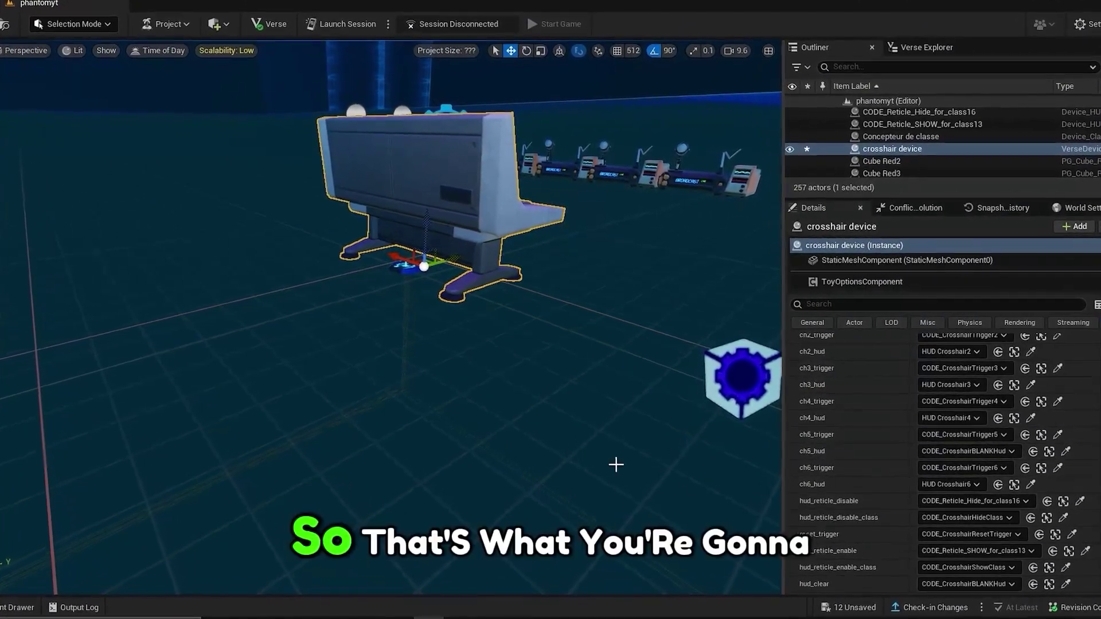
# Assign the crosshairsix widget as the HUD Widget of the HUD Crosshair6 device
pyautogui.moveTo(616, 465); pyautogui.dragTo(310, 357, button='right')
pyautogui.click(416, 352)
pyautogui.scroll(-6, 417, 352)
pyautogui.scroll(-2, 894, 476)
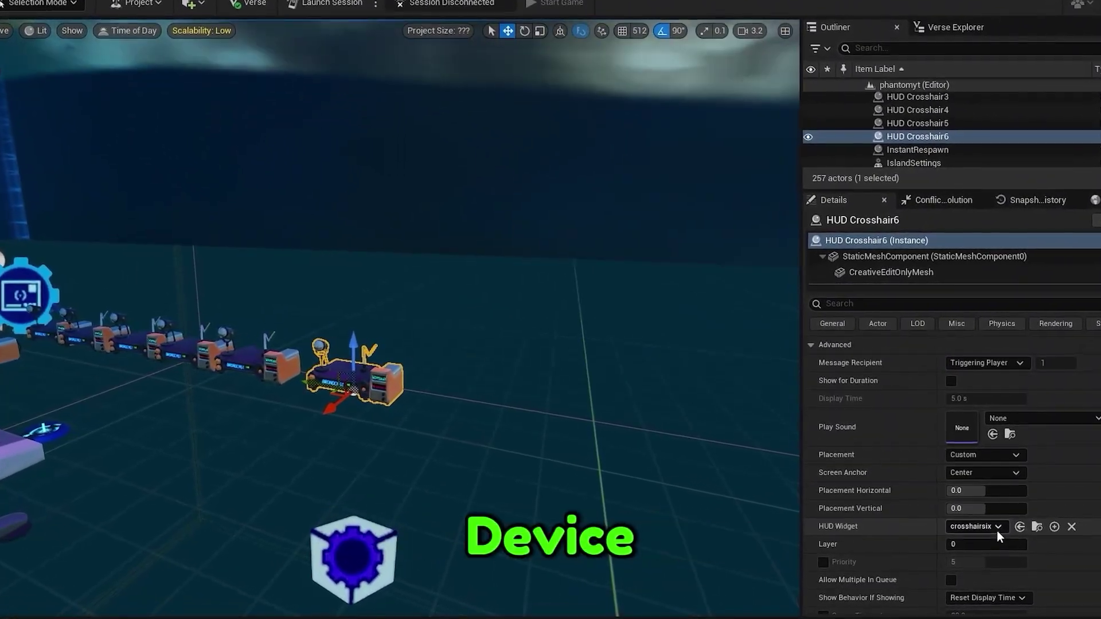
pyautogui.click(997, 529)
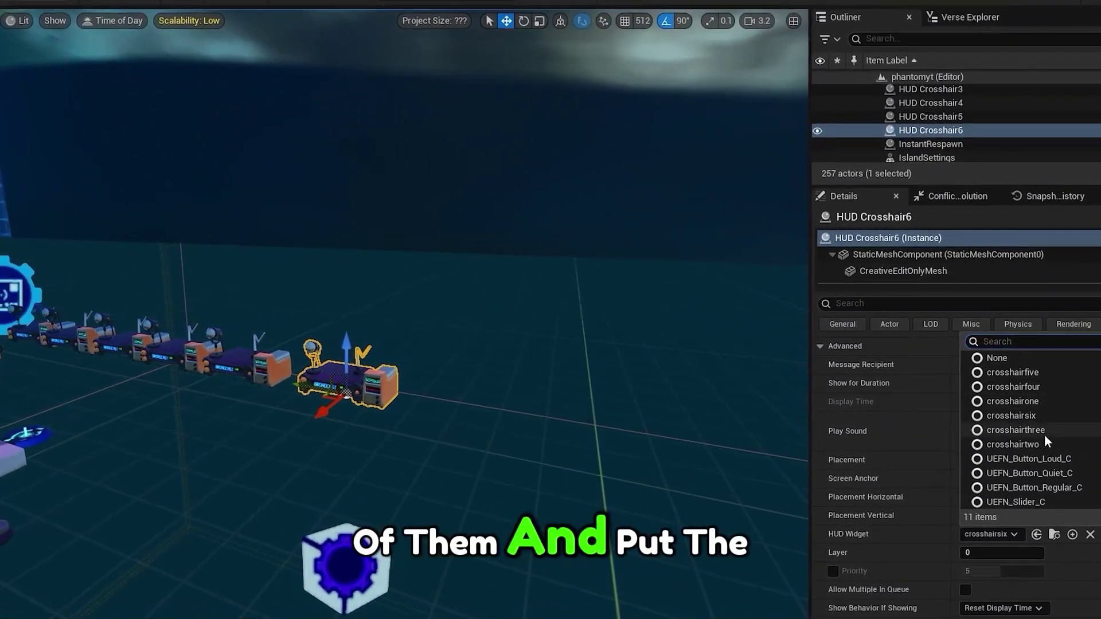
pyautogui.click(1042, 413)
# Assign the crosshairfive widget as the HUD Widget of the HUD Crosshair5 device
pyautogui.moveTo(613, 403); pyautogui.dragTo(553, 403, button='right')
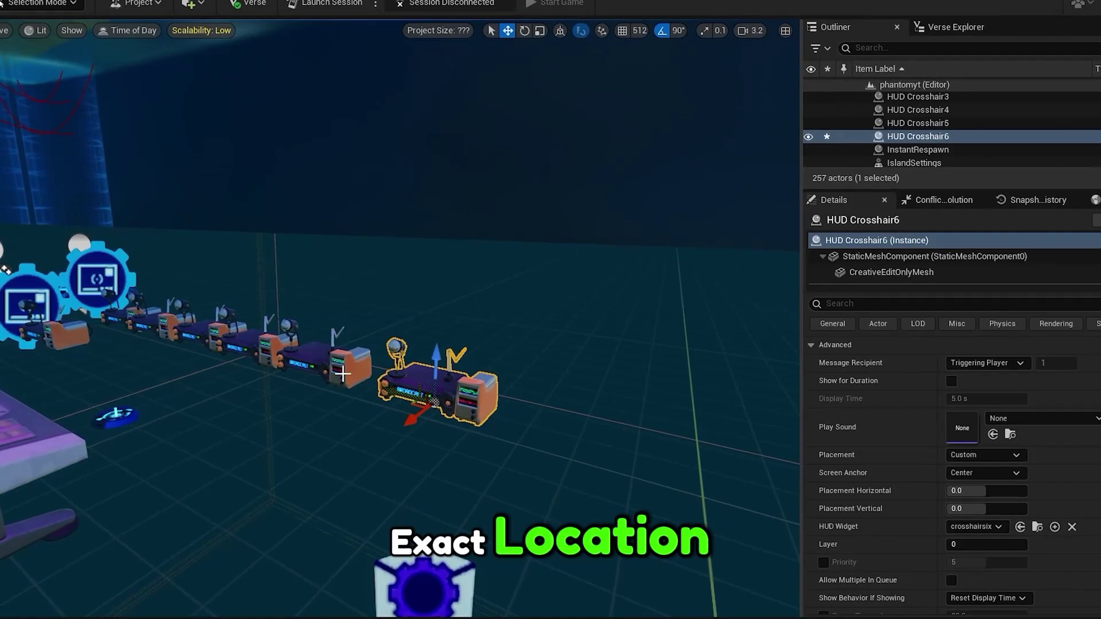
pyautogui.click(339, 371)
pyautogui.moveTo(339, 372); pyautogui.dragTo(293, 390, button='right')
pyautogui.click(984, 518)
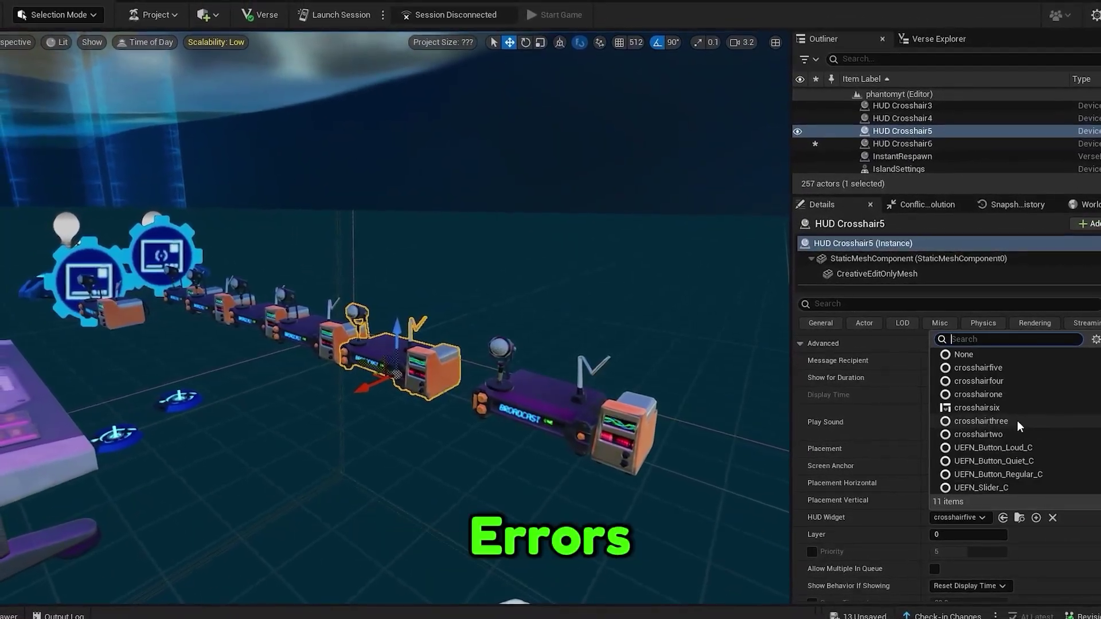
pyautogui.click(1003, 367)
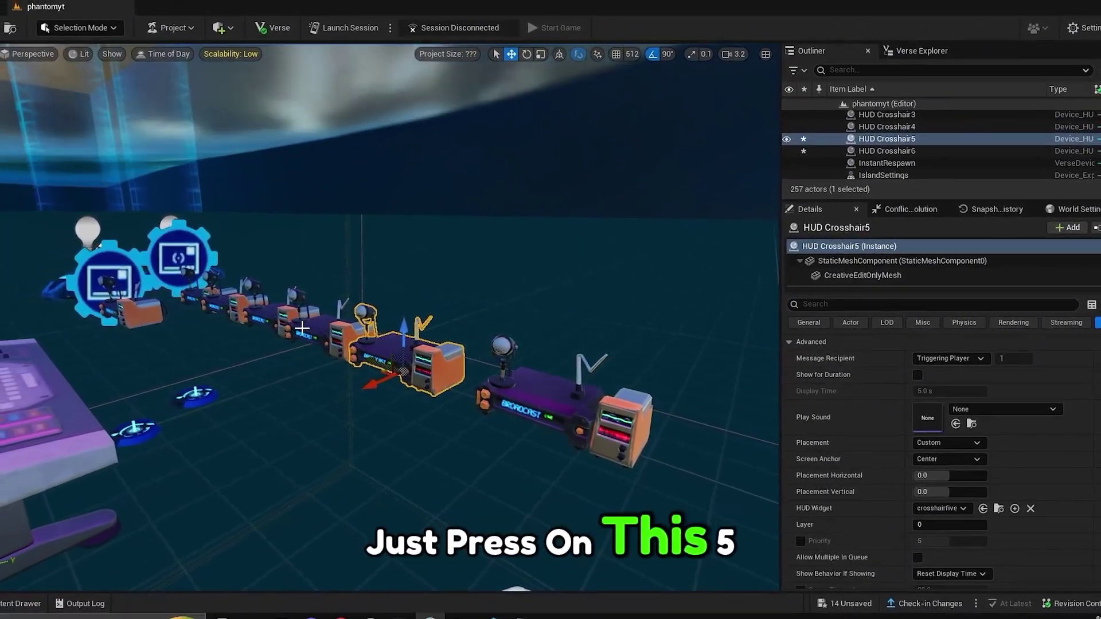
# Assign the crosshairfour widget as the HUD Widget of the HUD Crosshair4 device
pyautogui.doubleClick(890, 125)
pyautogui.click(944, 511)
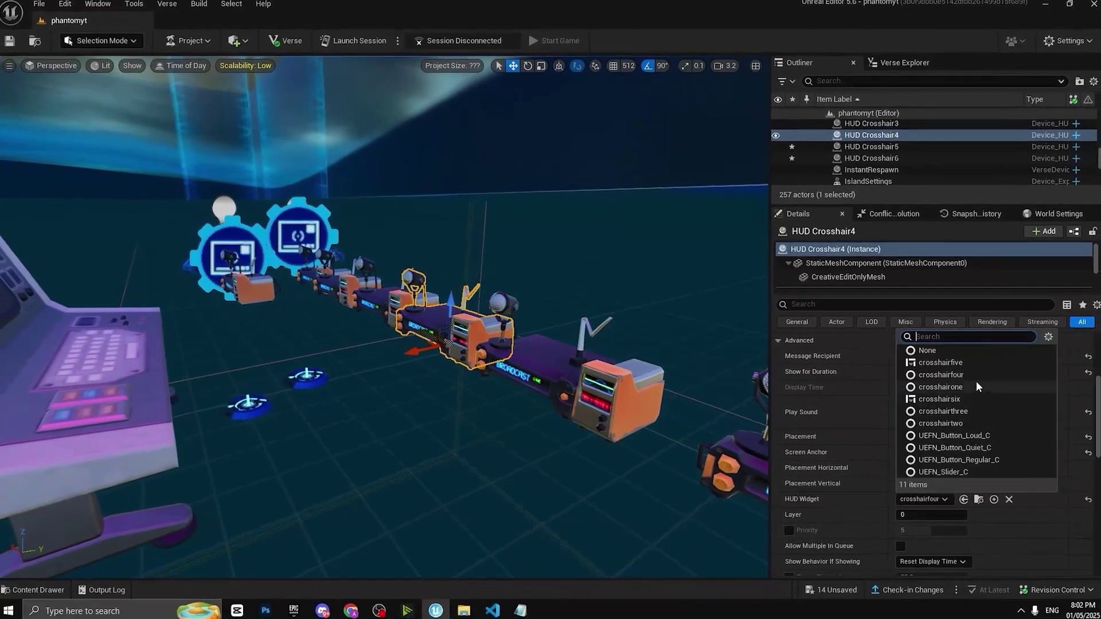
pyautogui.click(972, 376)
# Assign the crosshairthree widget as the HUD Widget of the HUD Crosshair3 device
pyautogui.moveTo(631, 372); pyautogui.dragTo(528, 338, button='right')
pyautogui.click(631, 372)
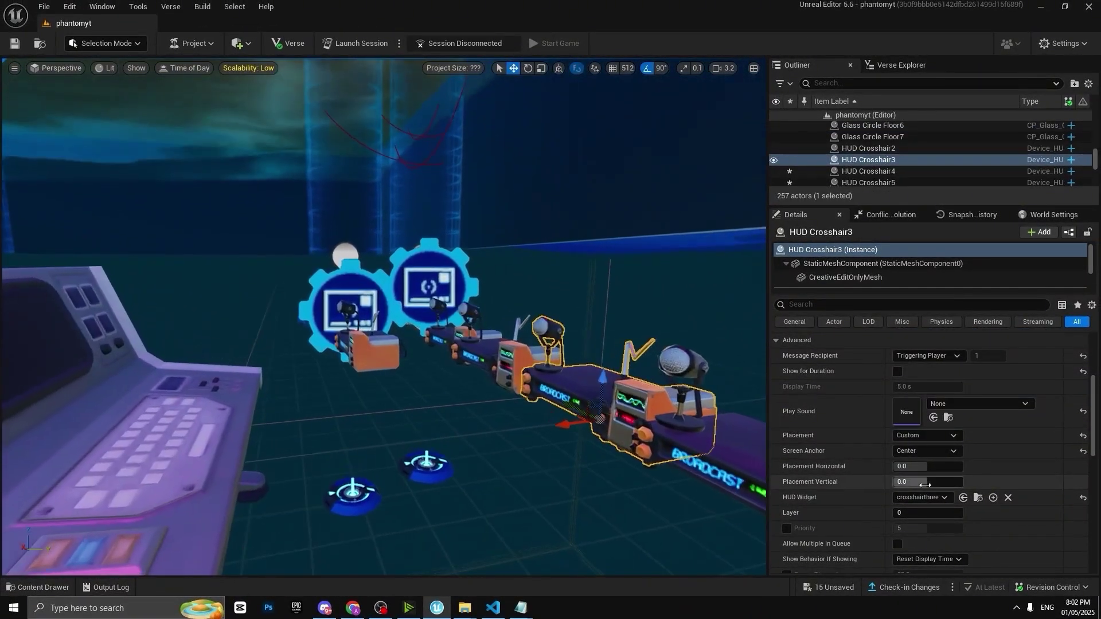
pyautogui.click(935, 498)
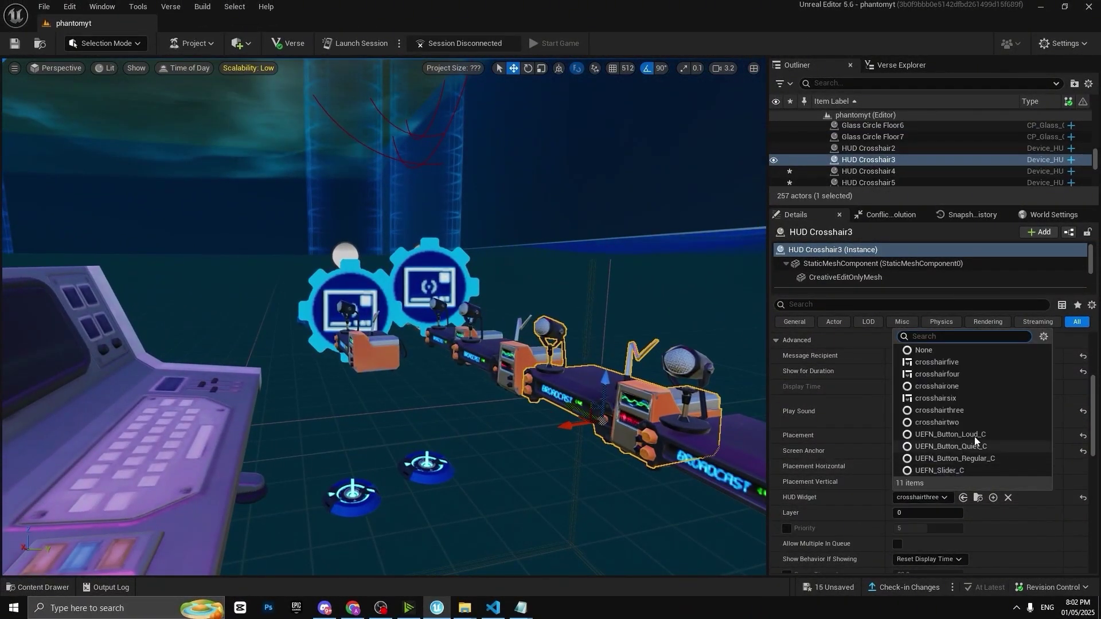
pyautogui.click(962, 411)
# Assign the crosshairtwo widget as the HUD Widget of the HUD Crosshair2 device
pyautogui.click(503, 346)
pyautogui.press('f')
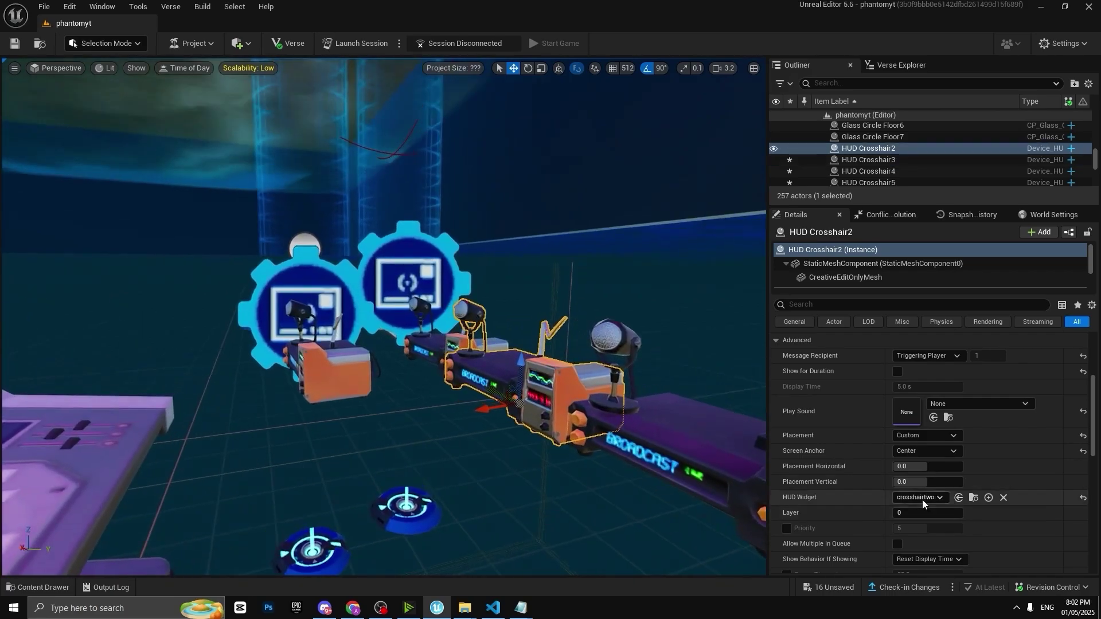
pyautogui.click(961, 420)
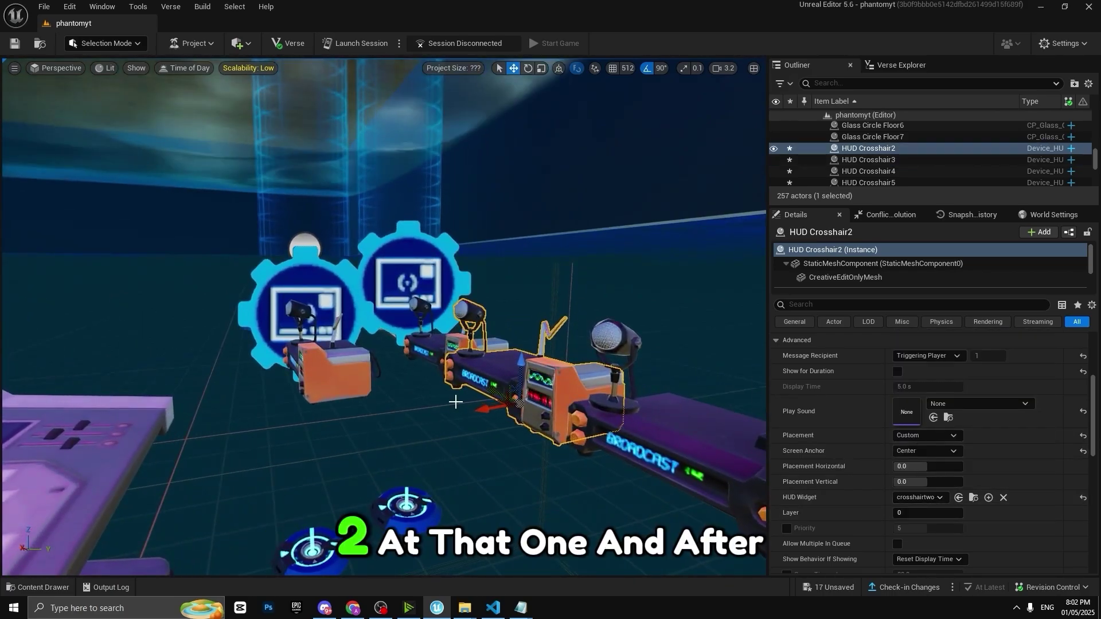
# Assign the crosshairone widget as the HUD Widget of the CODE_Crosshair1HUD device
pyautogui.moveTo(459, 358); pyautogui.dragTo(462, 356, button='right')
pyautogui.click(453, 361)
pyautogui.click(919, 498)
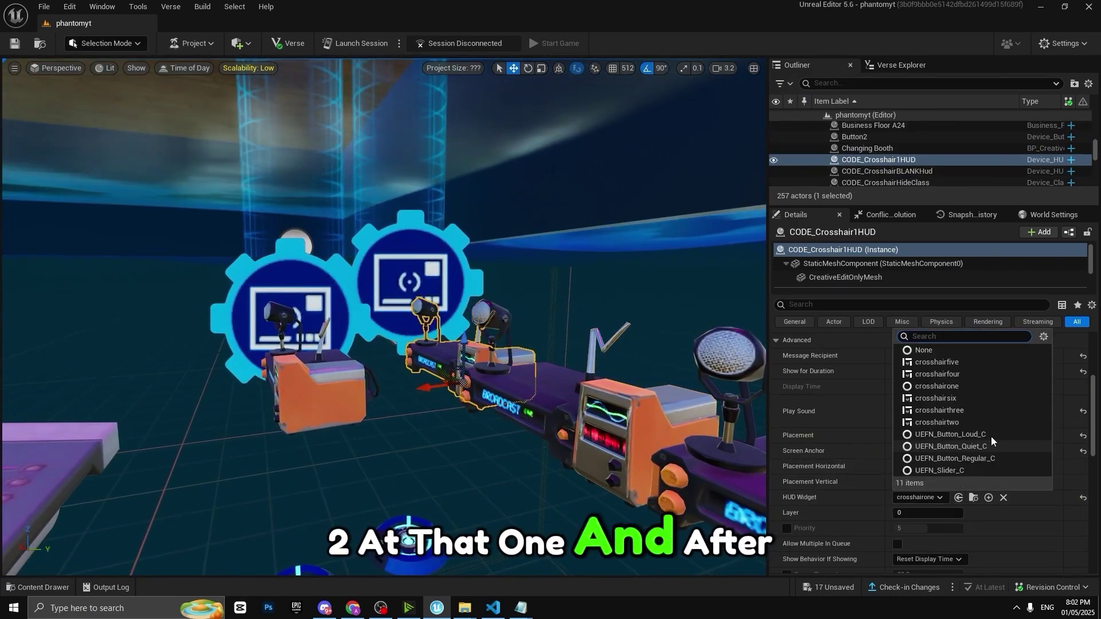
pyautogui.click(964, 390)
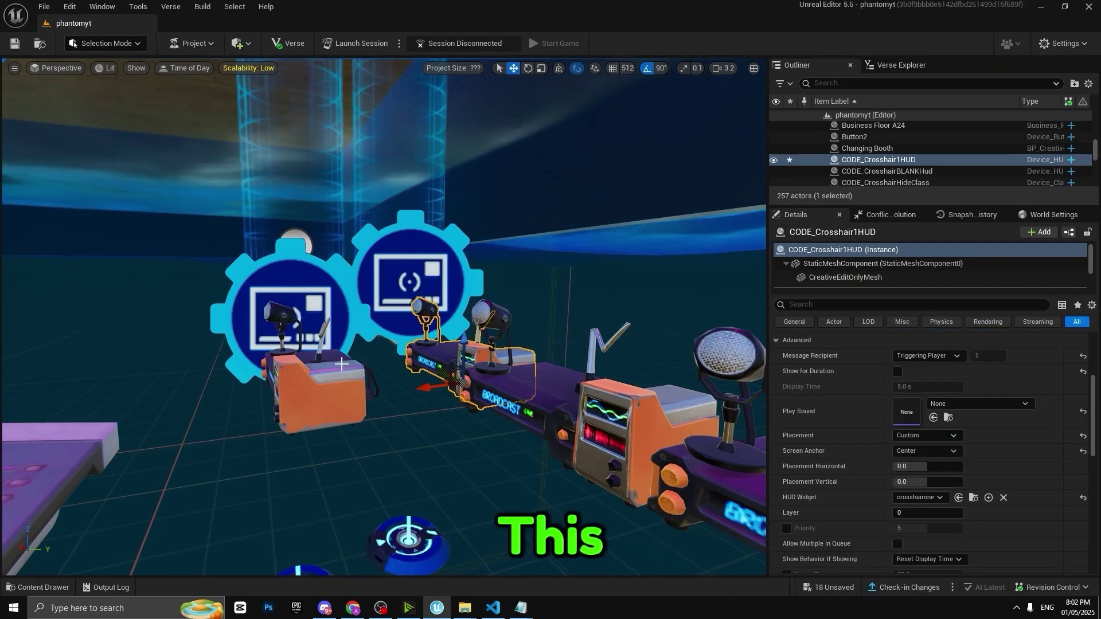
# Set the HUD Widget of the CODE_CrosshairBLANKHud device to None
pyautogui.click(339, 393)
pyautogui.click(917, 498)
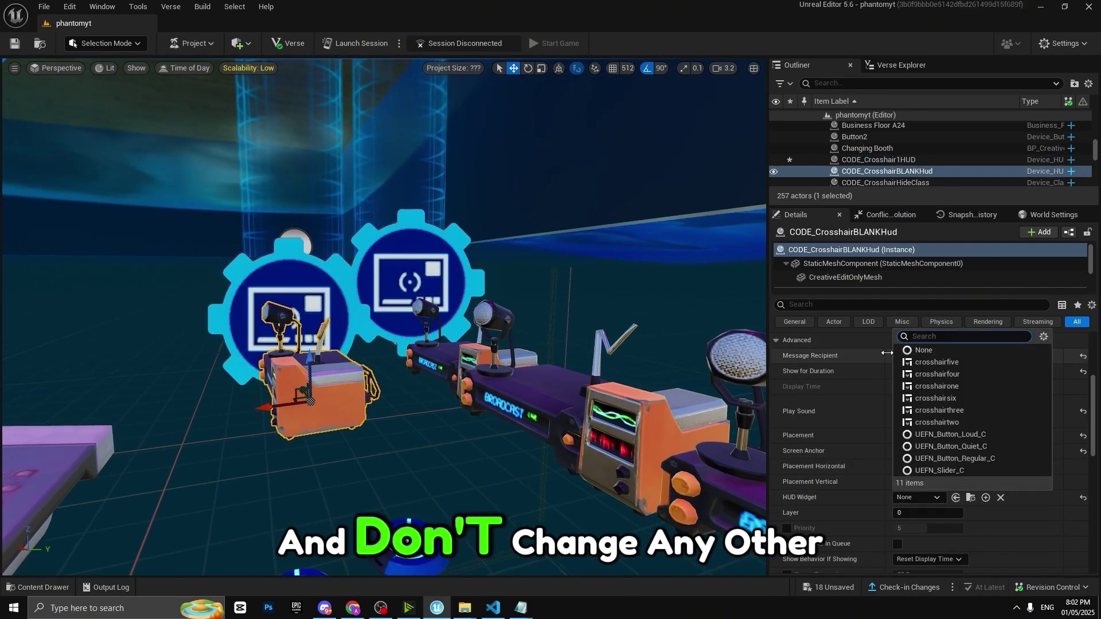
pyautogui.click(941, 351)
# Save all unsaved changes in the project
pyautogui.press('s')
pyautogui.moveTo(552, 352); pyautogui.dragTo(547, 352, button='right')
pyautogui.press('w')
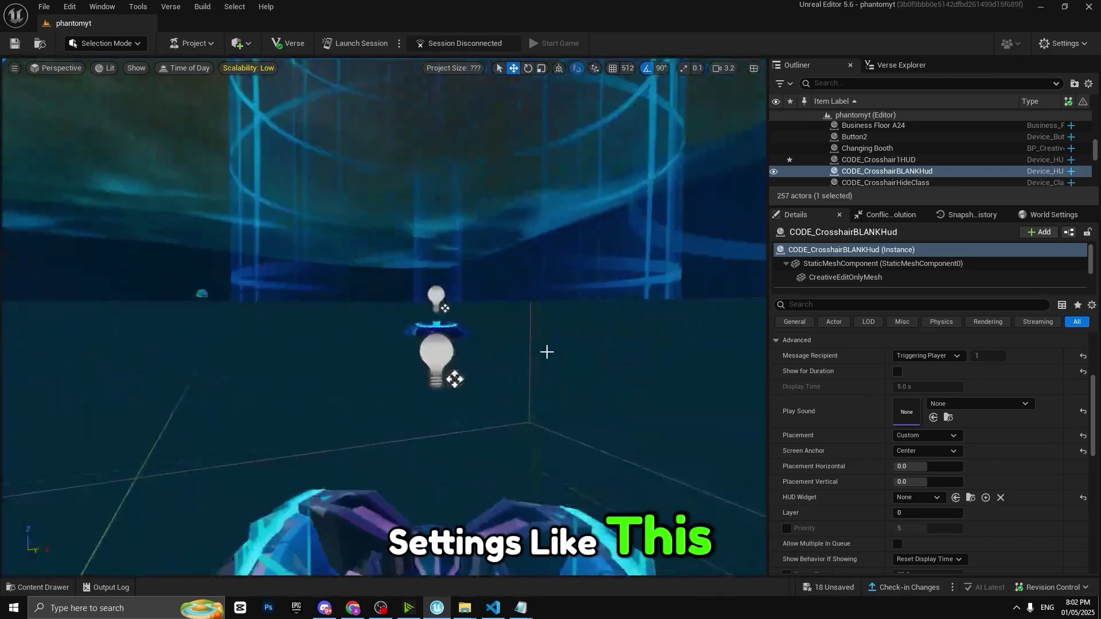
pyautogui.press('w')
pyautogui.scroll(3, 613, 346)
pyautogui.moveTo(613, 345); pyautogui.dragTo(545, 347, button='right')
pyautogui.click(803, 588)
pyautogui.click(642, 433)
# Examine Trigger26 on the wooden floor, the row of crosshair HUD devices and the CODE_CrosshairHideClass device
pyautogui.press('w')
pyautogui.hotkey('ctrl', 'space')
pyautogui.moveTo(298, 275); pyautogui.dragTo(573, 366, button='right')
pyautogui.press('w')
pyautogui.press('w')
pyautogui.click(395, 292)
pyautogui.press('w')
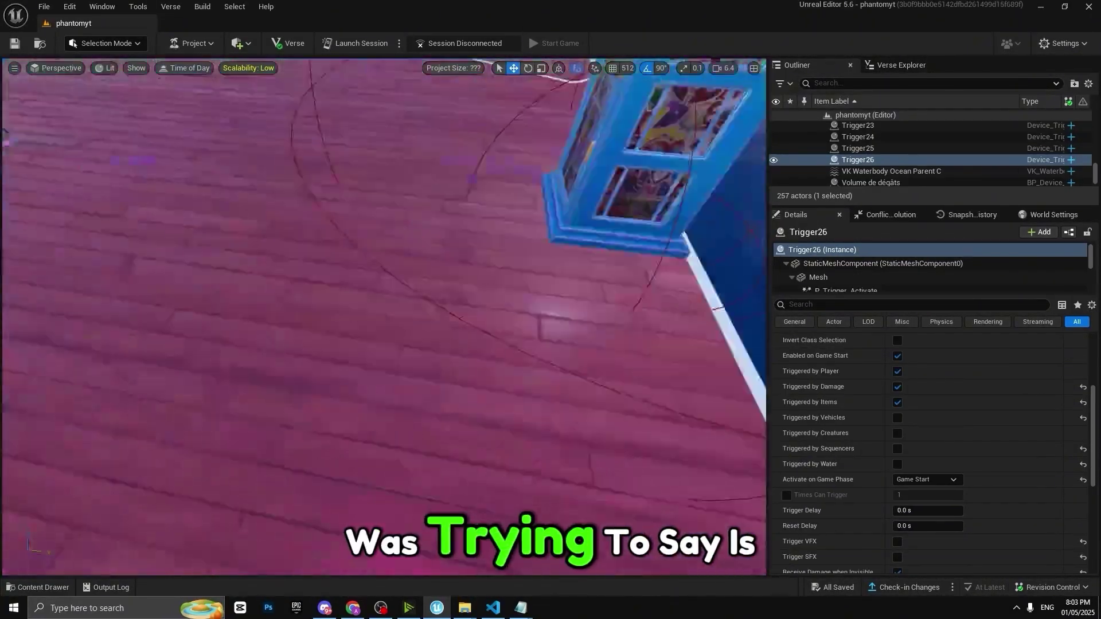
pyautogui.press('w')
pyautogui.moveTo(385, 316); pyautogui.dragTo(527, 298, button='right')
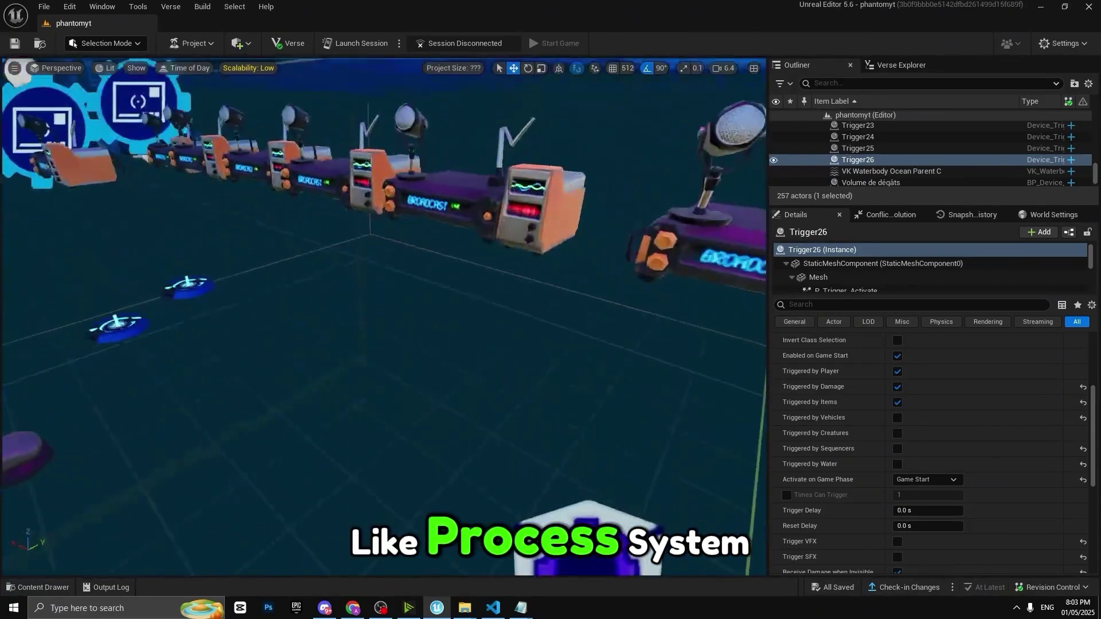
pyautogui.moveTo(429, 226); pyautogui.dragTo(327, 173, button='right')
pyautogui.press('w')
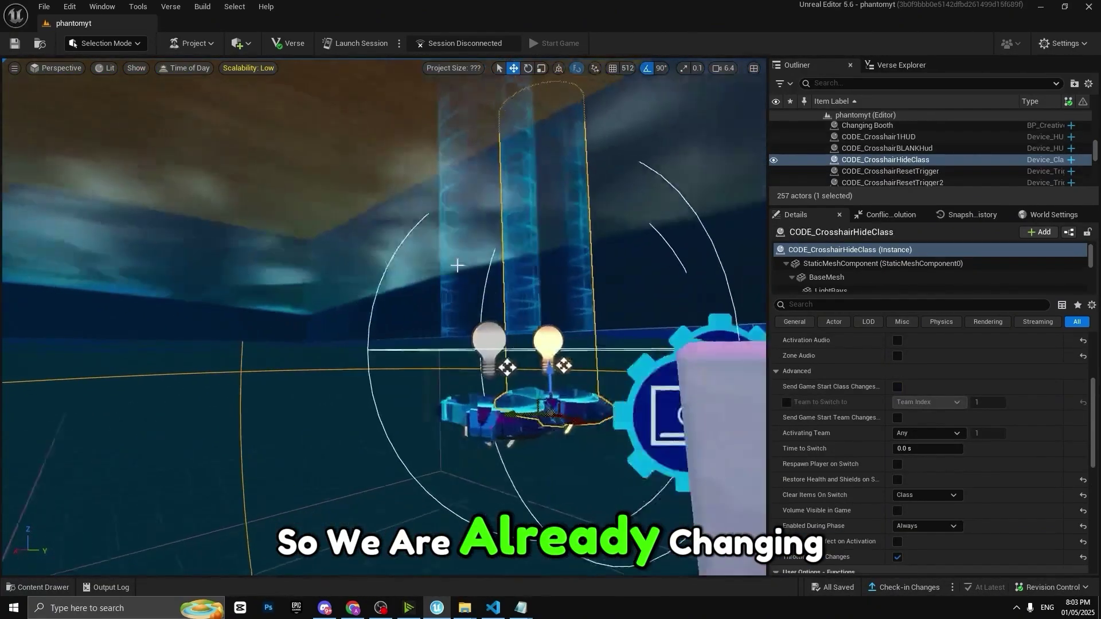
pyautogui.moveTo(384, 316); pyautogui.dragTo(424, 435, button='right')
pyautogui.press('s')
pyautogui.scroll(8, 1071, 468)
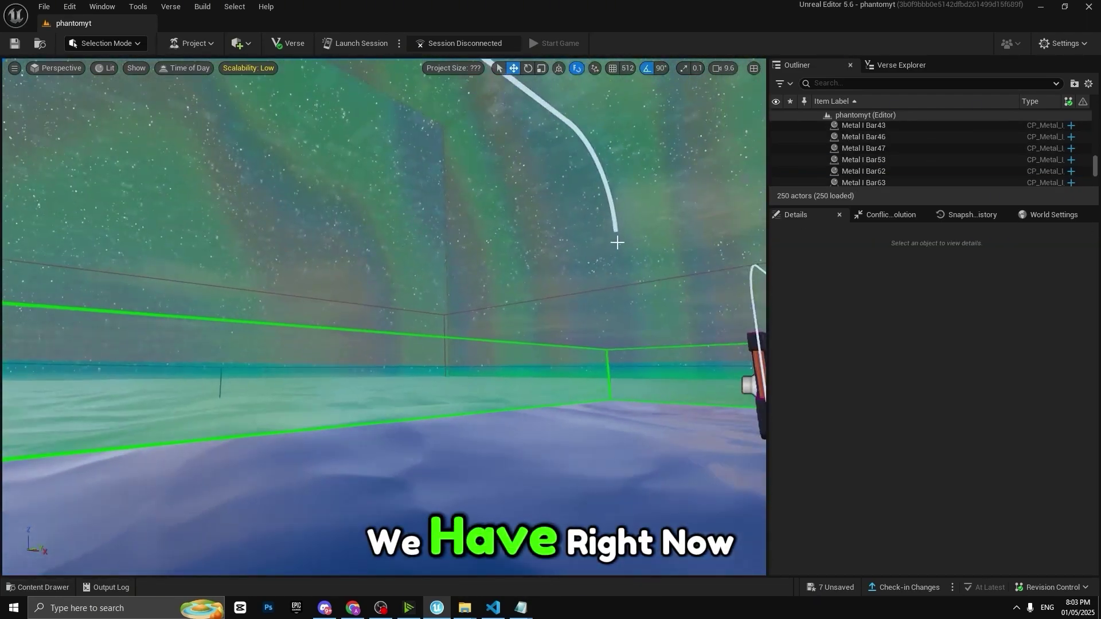
# Delete the white curved outline bar and the straight bar joining it beside the wooden floor
pyautogui.click(613, 226)
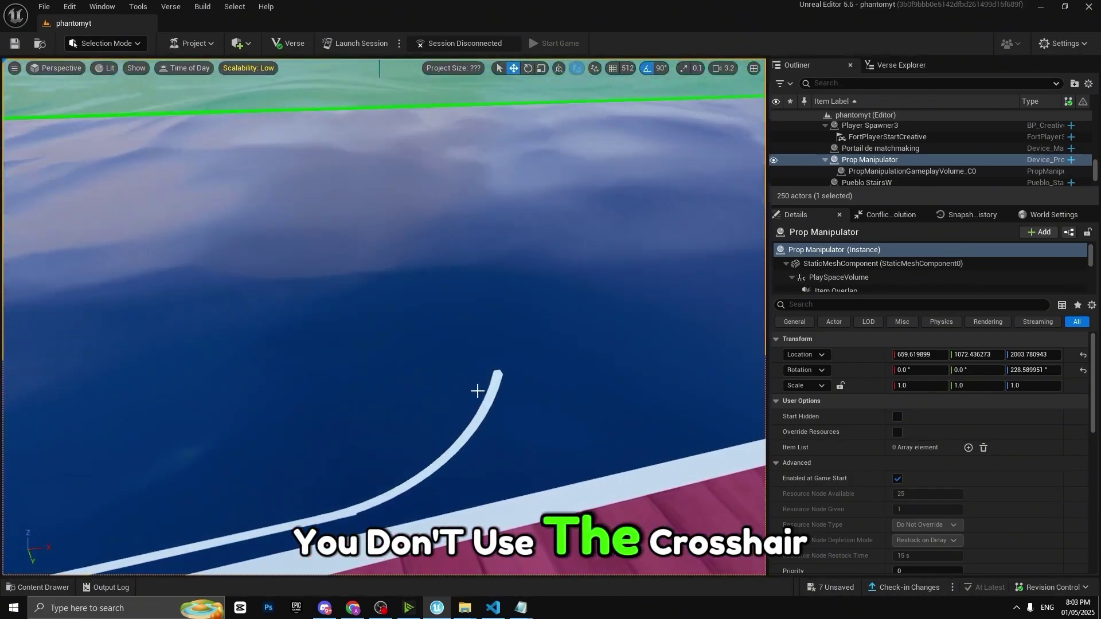
pyautogui.click(499, 390)
pyautogui.press('Delete')
pyautogui.click(332, 528)
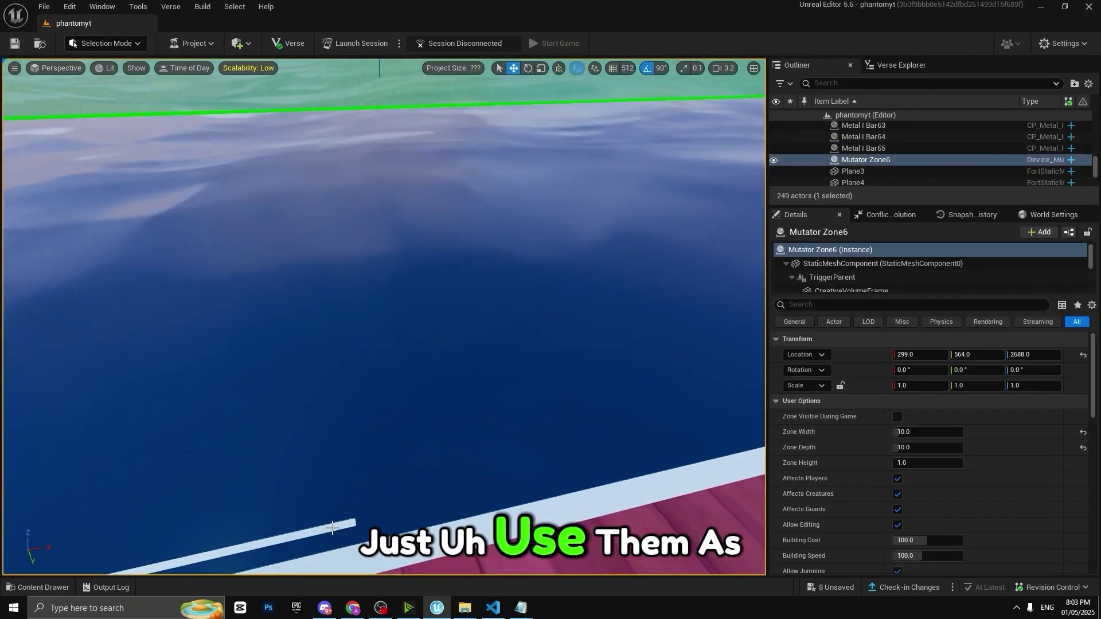
pyautogui.press('Delete')
# Delete the letters and digits of the 200 HP sign together with the dark round disc behind them
pyautogui.moveTo(368, 523); pyautogui.dragTo(172, 453, button='right')
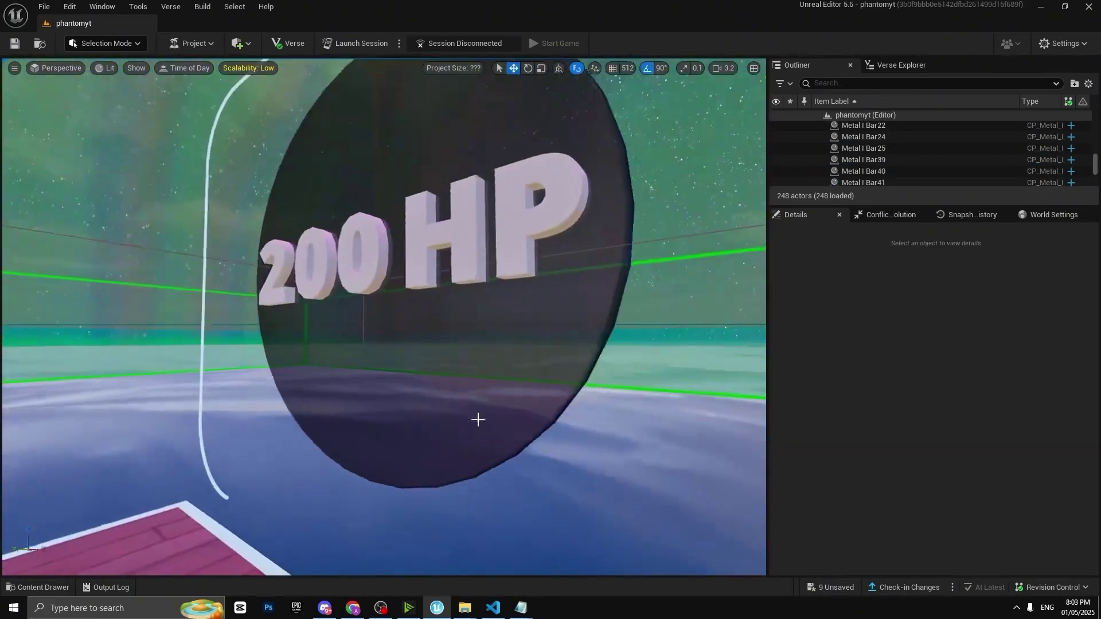
pyautogui.click(465, 240)
pyautogui.press('Delete')
pyautogui.click(542, 232)
pyautogui.press('Delete')
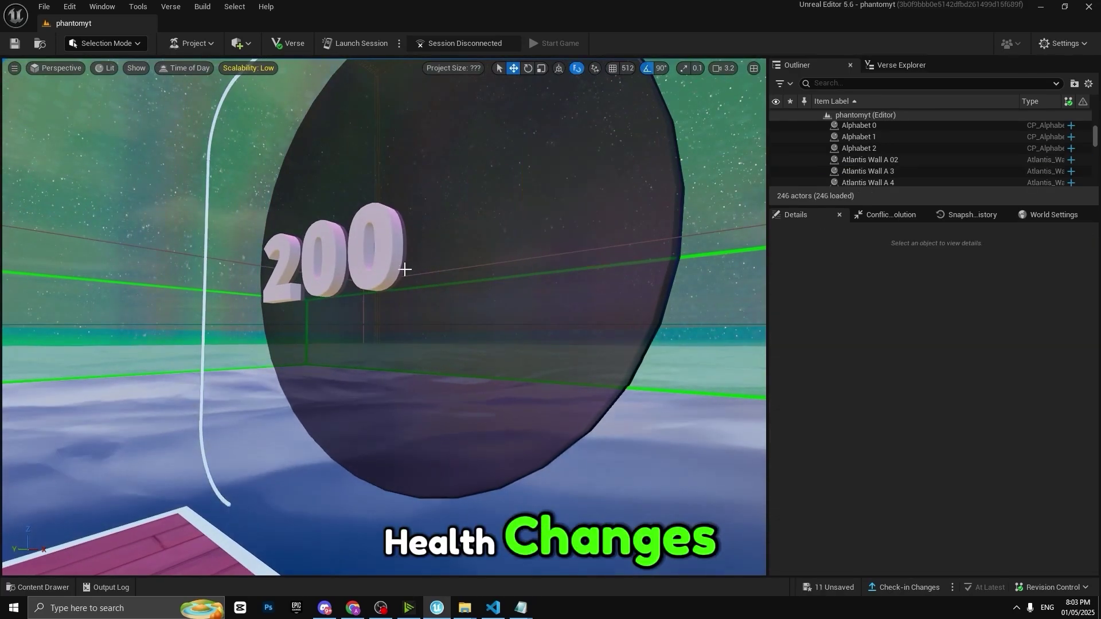
pyautogui.click(316, 264)
pyautogui.press('Delete')
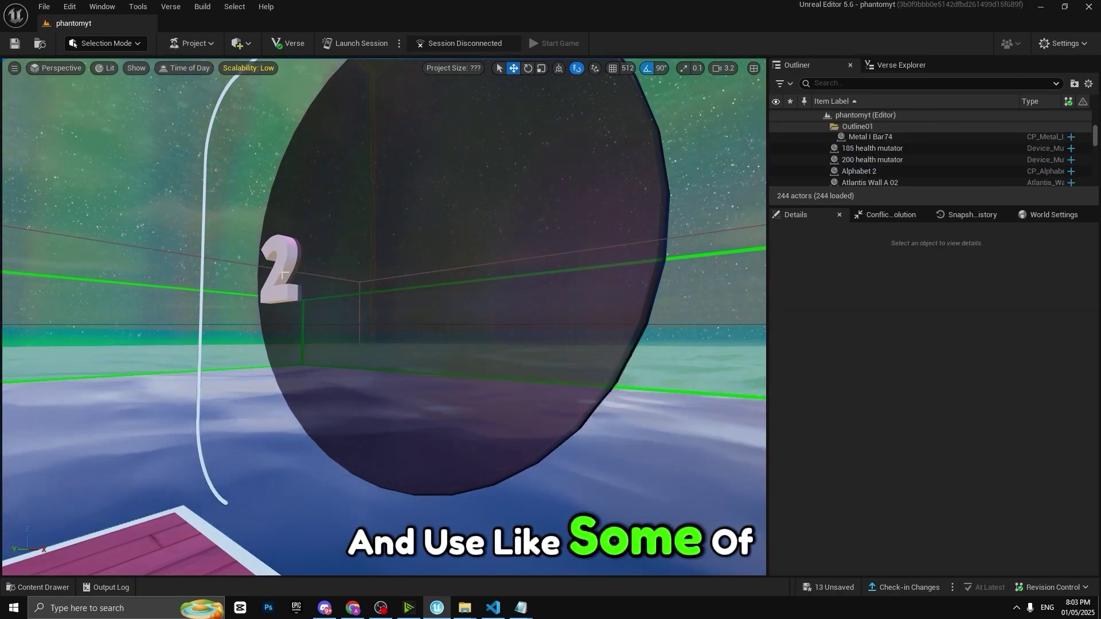
pyautogui.click(379, 265)
pyautogui.press('Delete')
# Delete the leftover white curved and straight bars that outlined the removed health signs beside the wooden floor
pyautogui.click(217, 503)
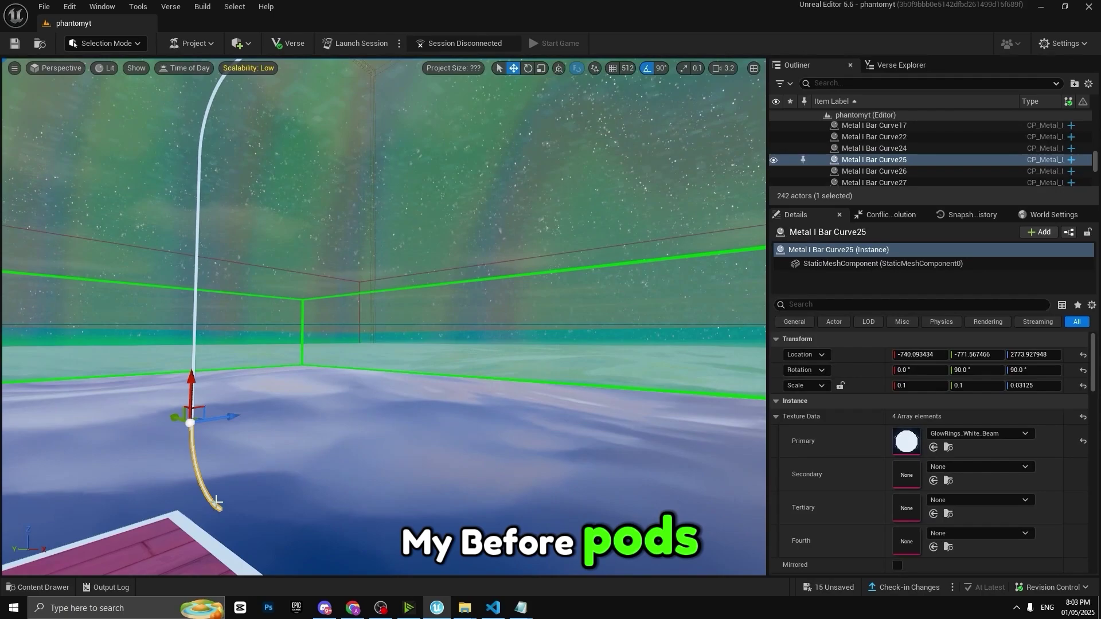
pyautogui.press('Delete')
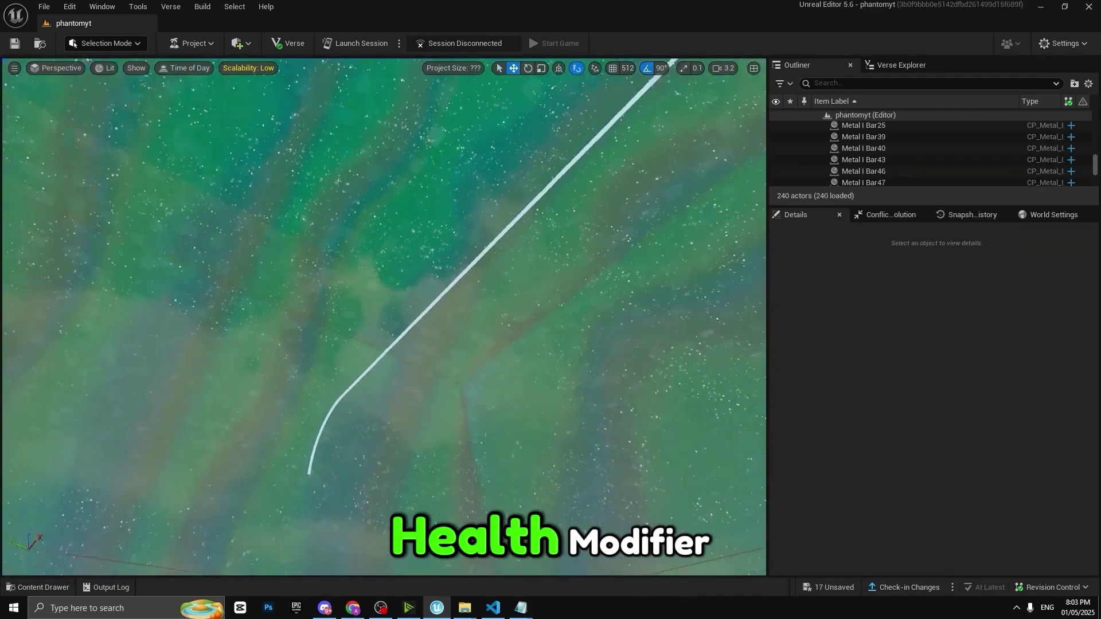
pyautogui.moveTo(383, 317); pyautogui.dragTo(418, 314, button='right')
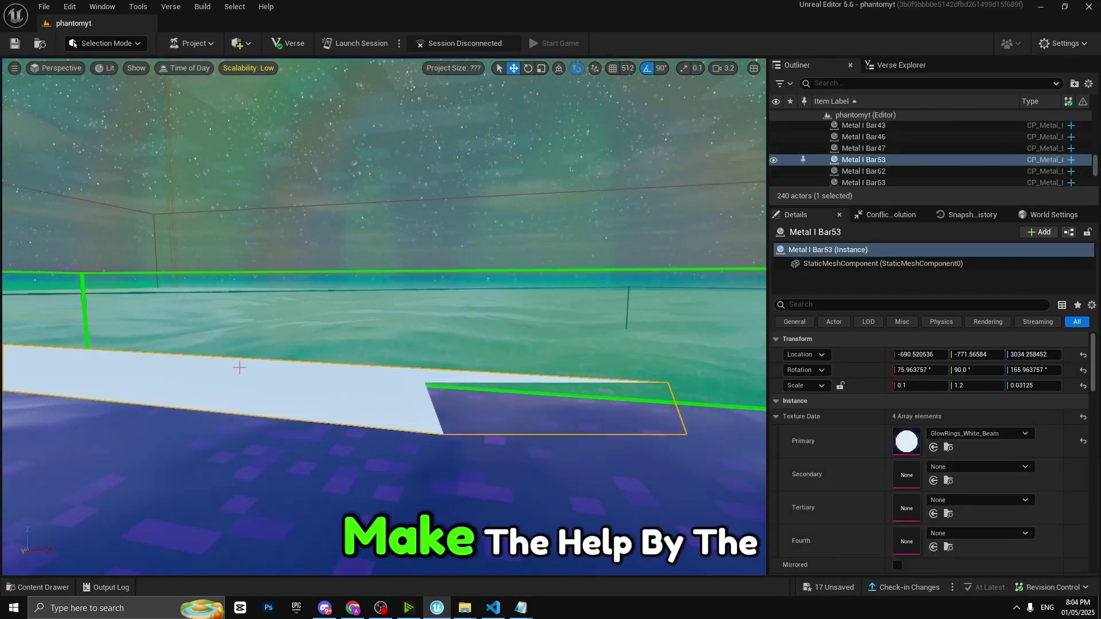
pyautogui.press('Delete')
pyautogui.moveTo(172, 344); pyautogui.dragTo(143, 343, button='right')
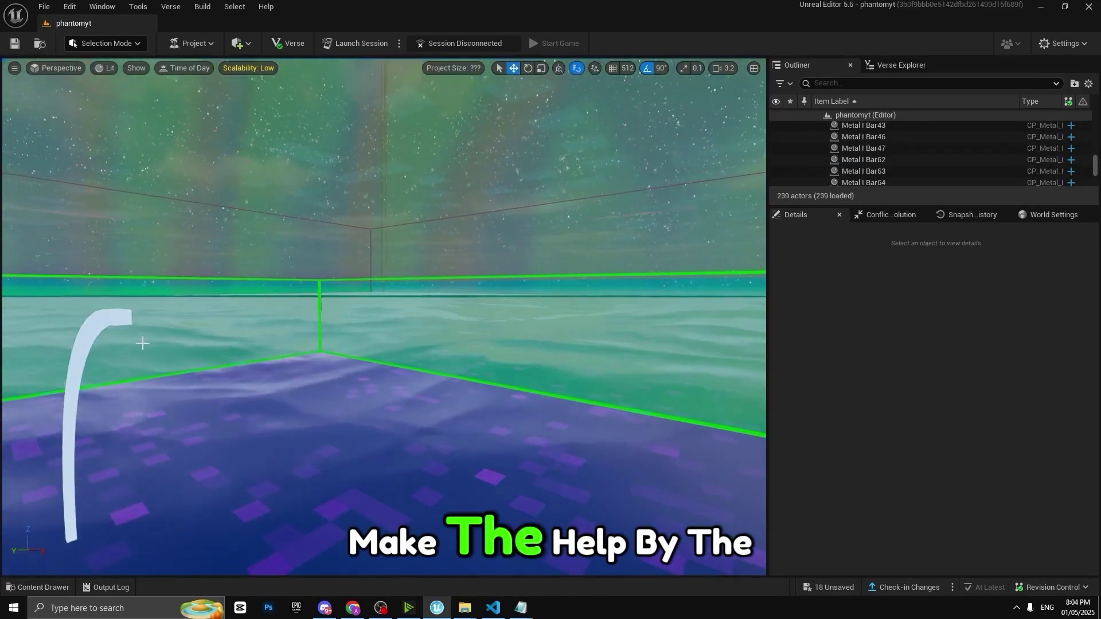
pyautogui.click(102, 319)
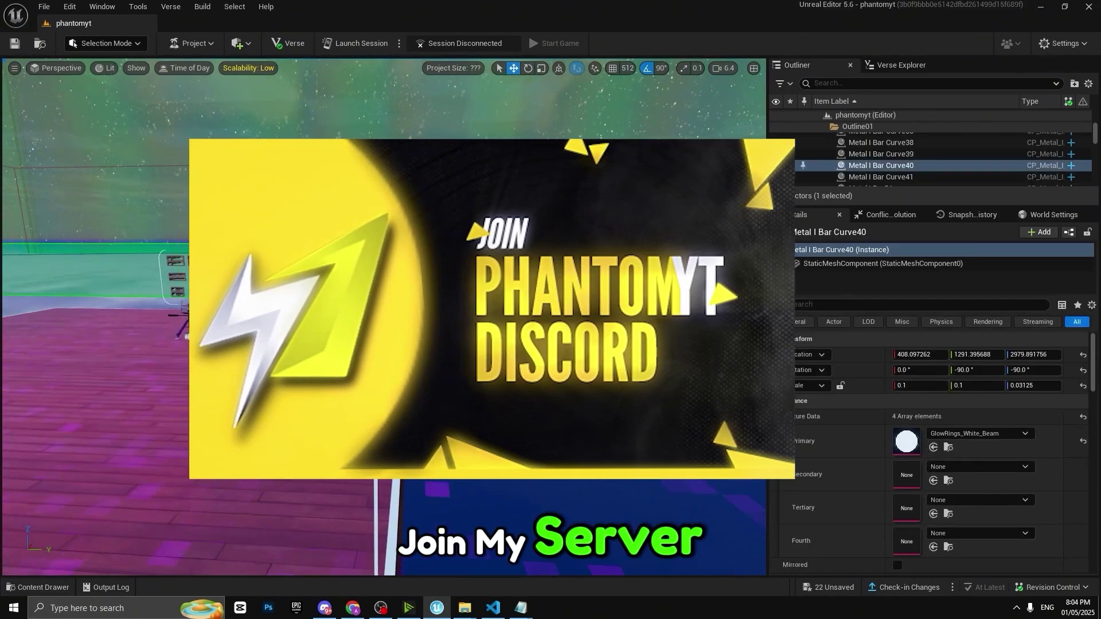
pyautogui.press('Delete')
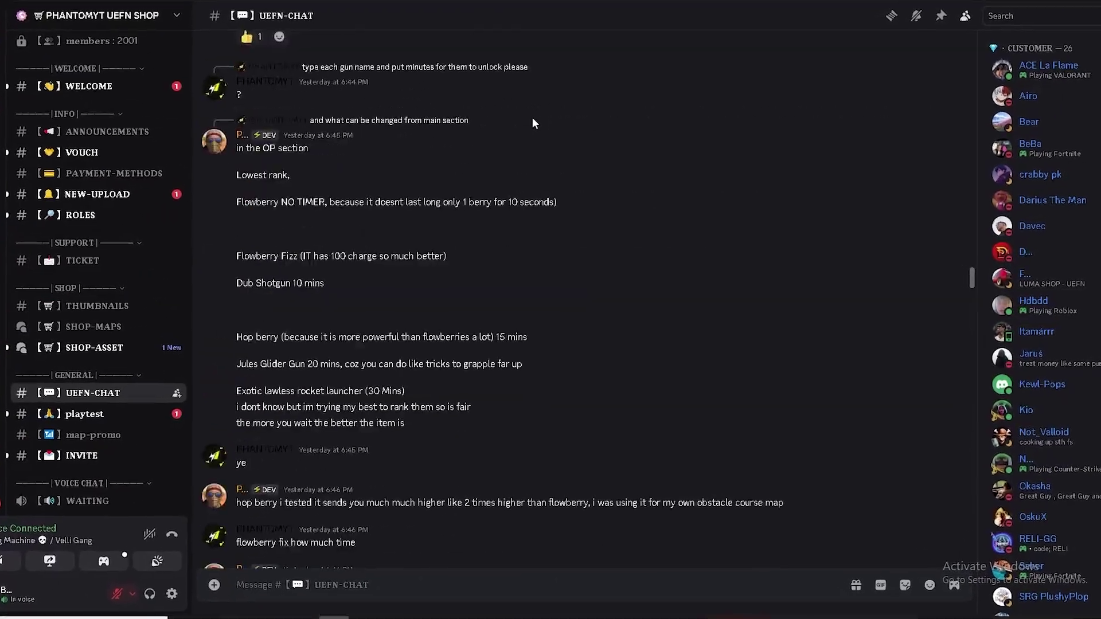
pyautogui.scroll(-20, 532, 119)
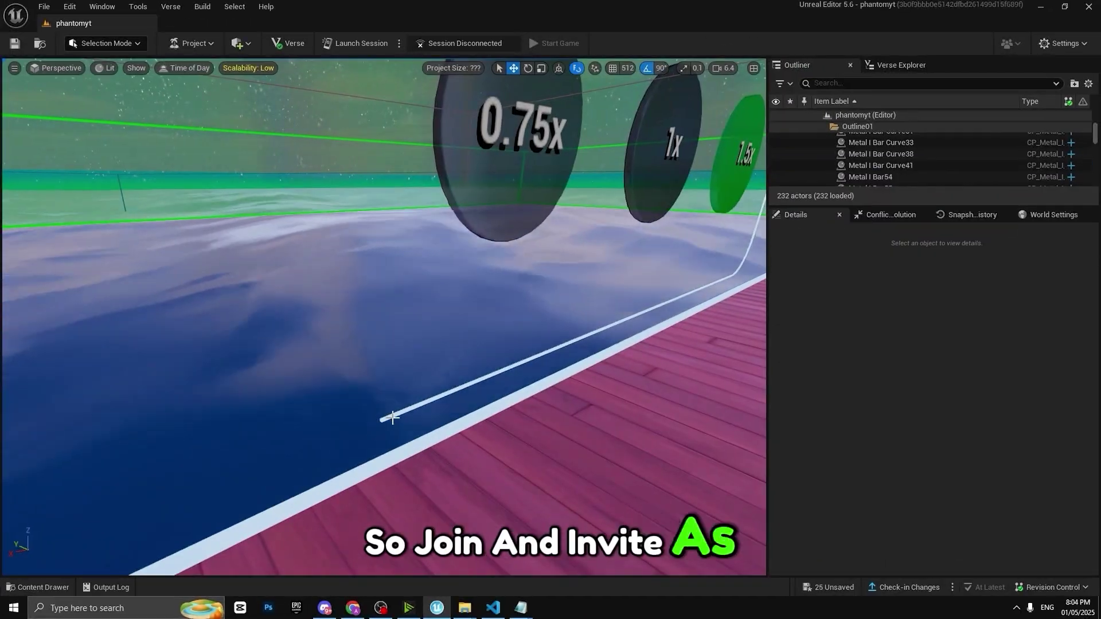
# Delete the remaining straight and curved white outline bars below and around the 0.75x, 1x and 1.5x signs
pyautogui.click(396, 418)
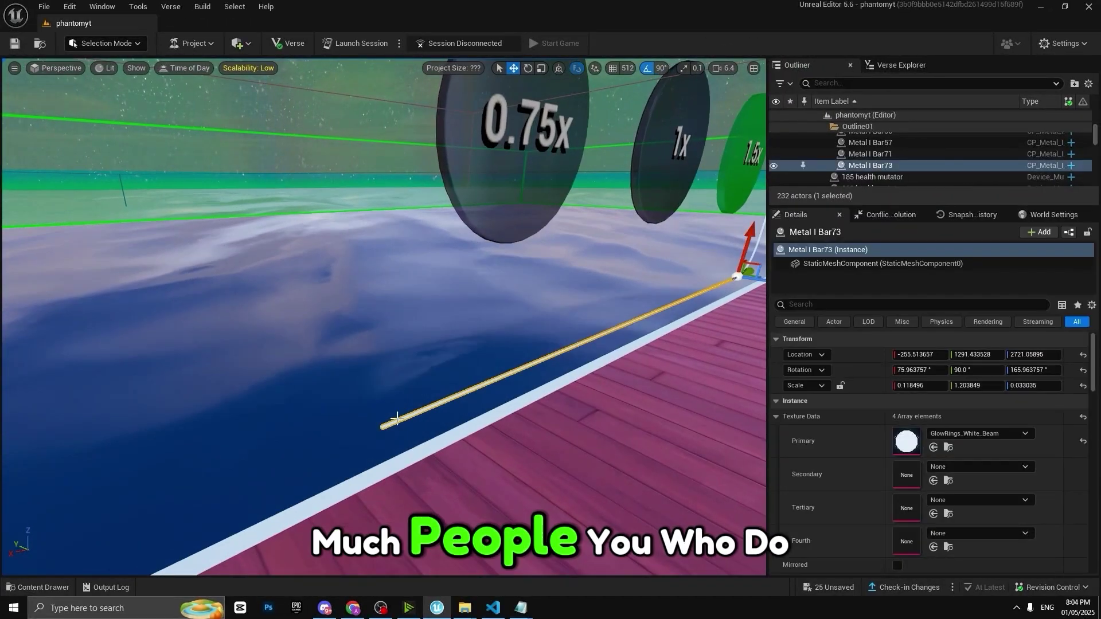
pyautogui.press('Delete')
pyautogui.moveTo(397, 419); pyautogui.dragTo(424, 370, button='right')
pyautogui.click(276, 366)
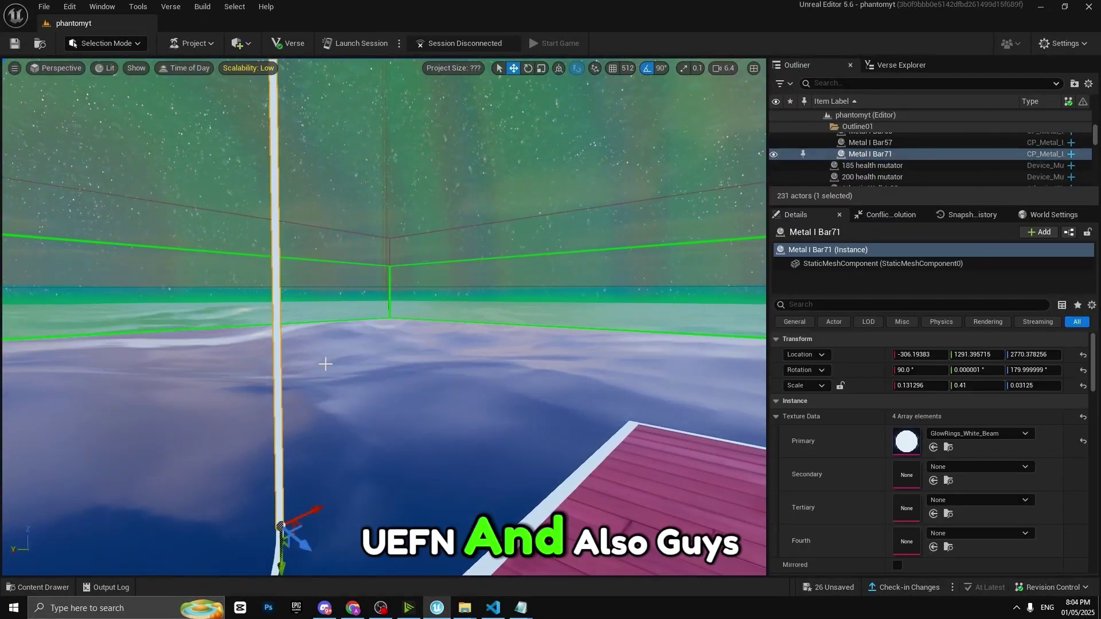
pyautogui.press('Delete')
pyautogui.click(311, 456)
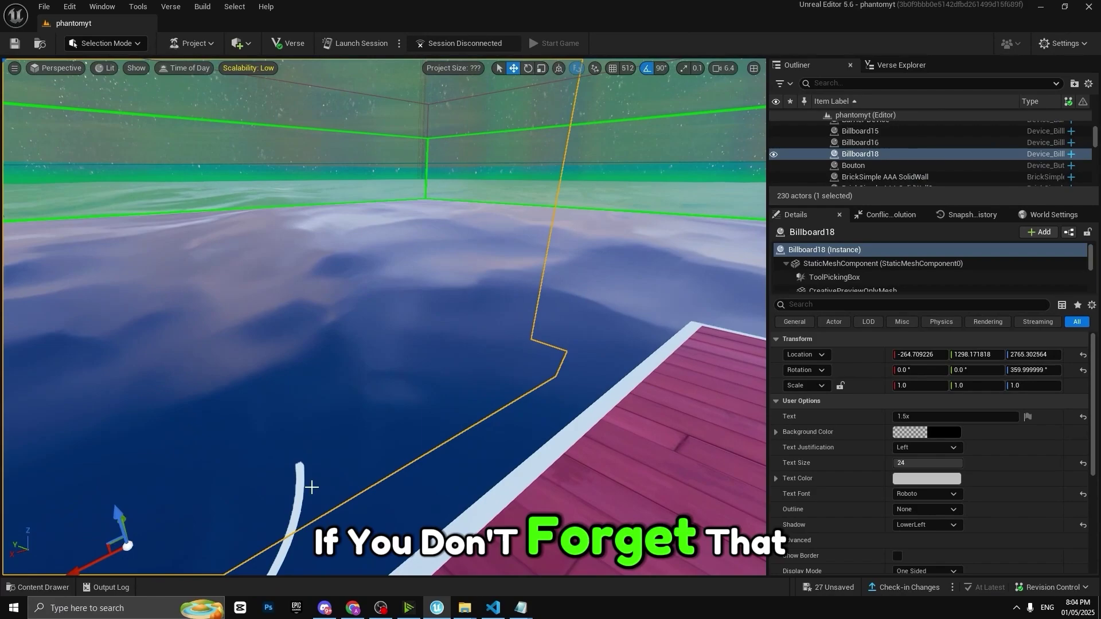
pyautogui.moveTo(312, 490); pyautogui.dragTo(342, 466, button='right')
pyautogui.click(320, 479)
pyautogui.press('Delete')
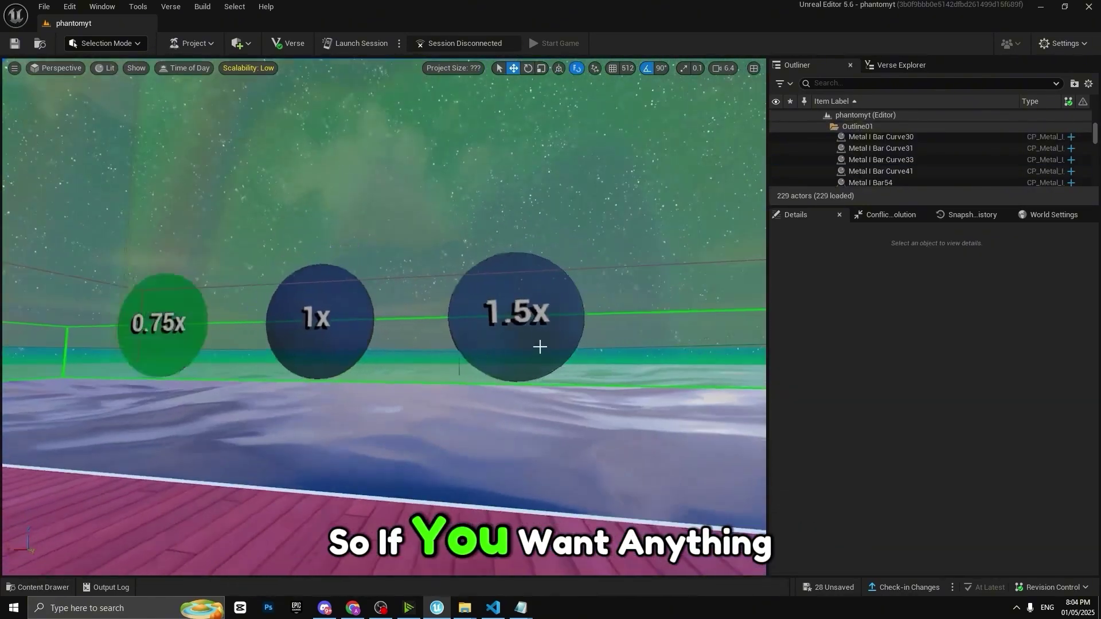
# Delete the 0.75x, 1x and 1.5x billboards together with the round glass discs behind them
pyautogui.click(535, 346)
pyautogui.keyDown('ctrl'); pyautogui.click(370, 308); pyautogui.keyUp('ctrl')
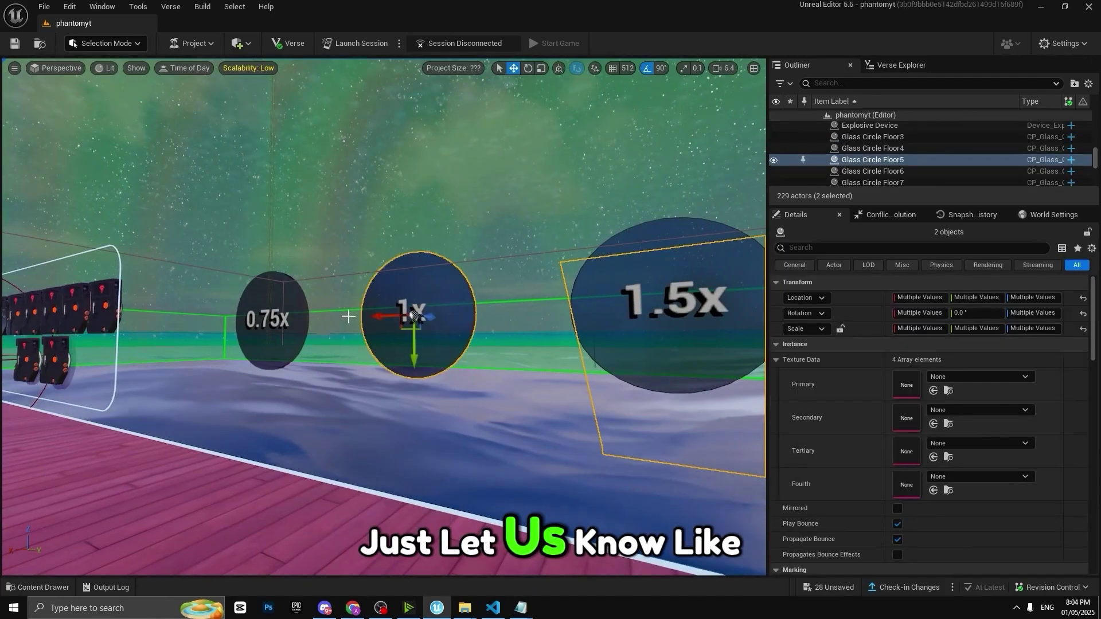
pyautogui.keyDown('ctrl'); pyautogui.click(266, 318); pyautogui.keyUp('ctrl')
pyautogui.keyDown('ctrl'); pyautogui.click(270, 321); pyautogui.keyUp('ctrl')
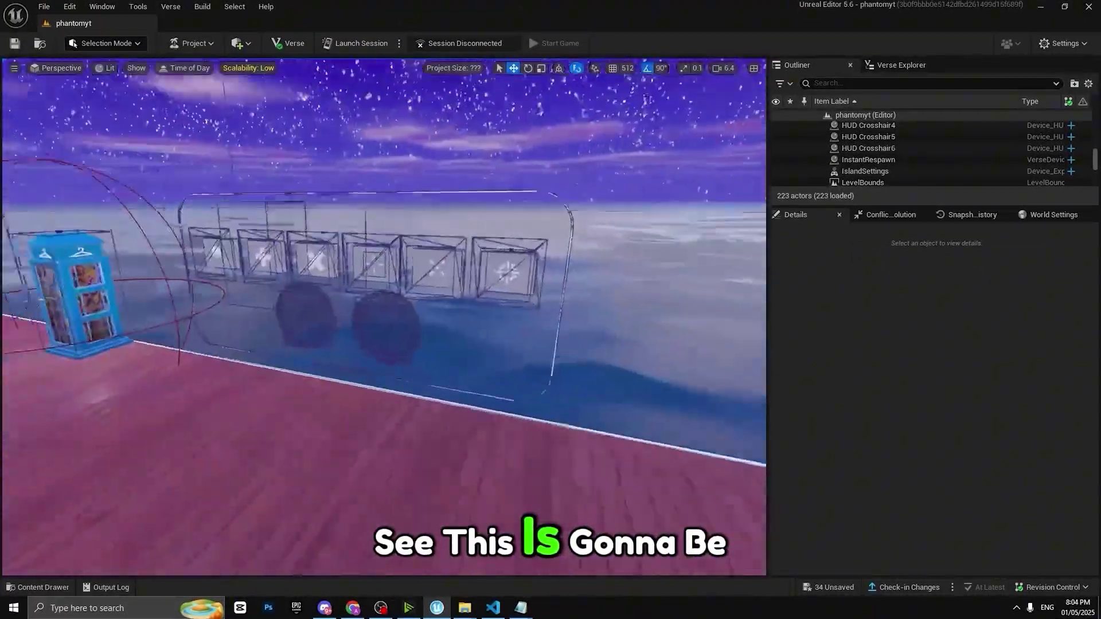
# Search the Fortnite content for "billboard" and place a Billboard device at the CODE_CrosshairResetTrigger
pyautogui.moveTo(437, 344); pyautogui.dragTo(636, 358, button='right')
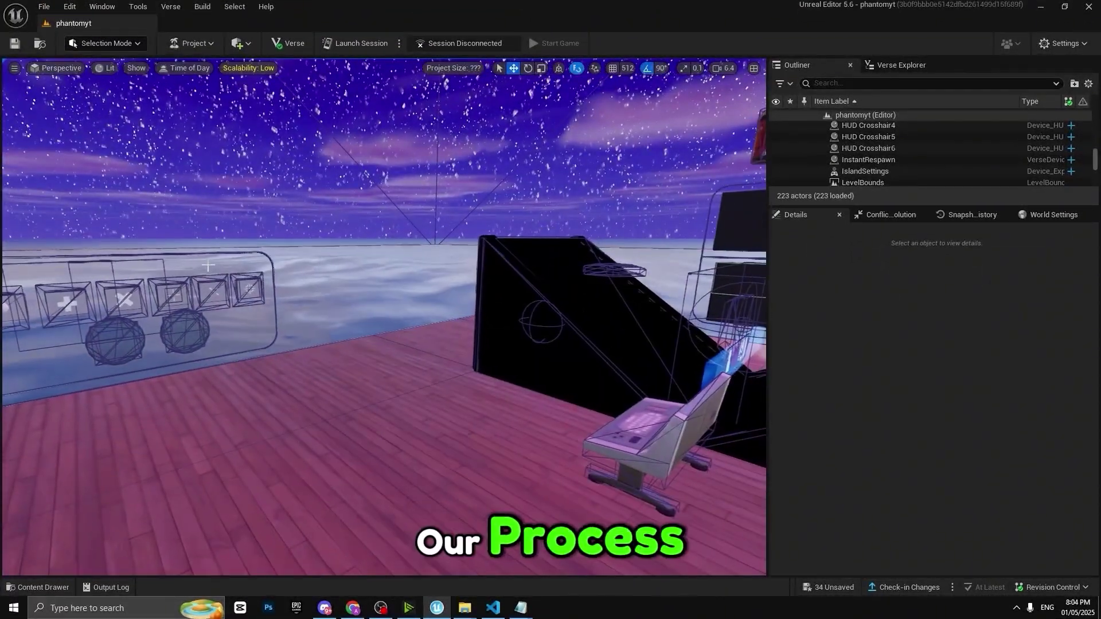
pyautogui.press('g')
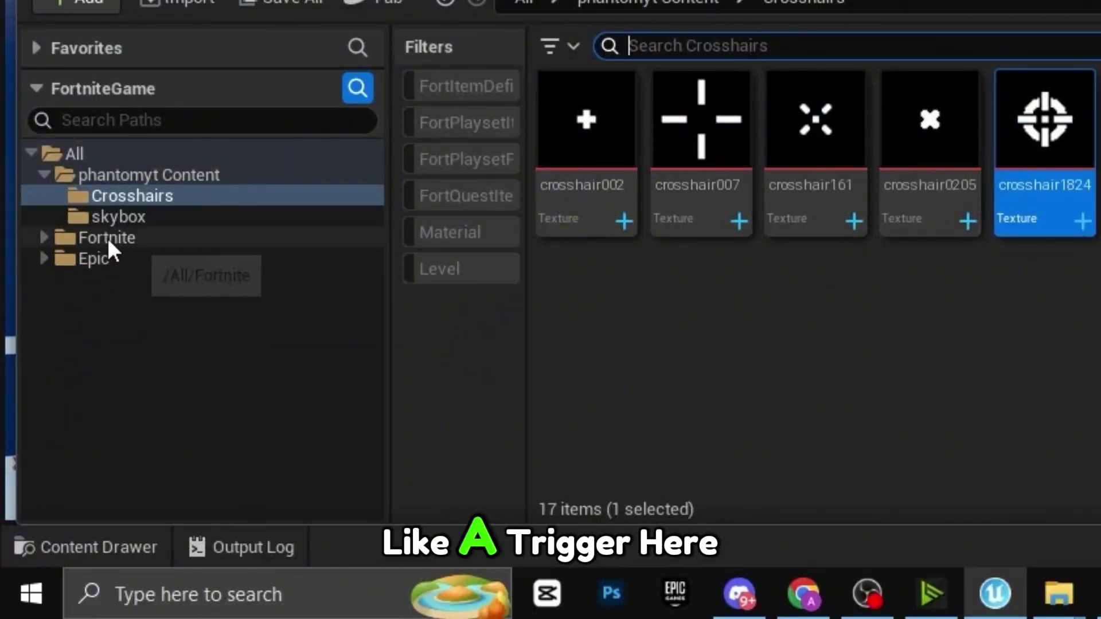
pyautogui.click(108, 237)
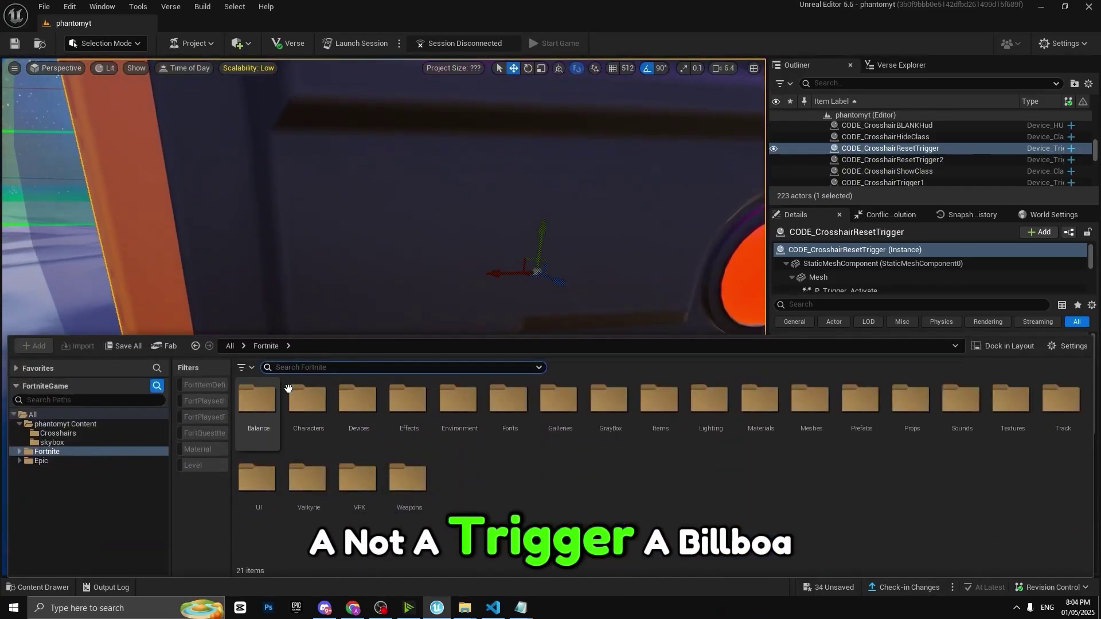
pyautogui.write('billboard')
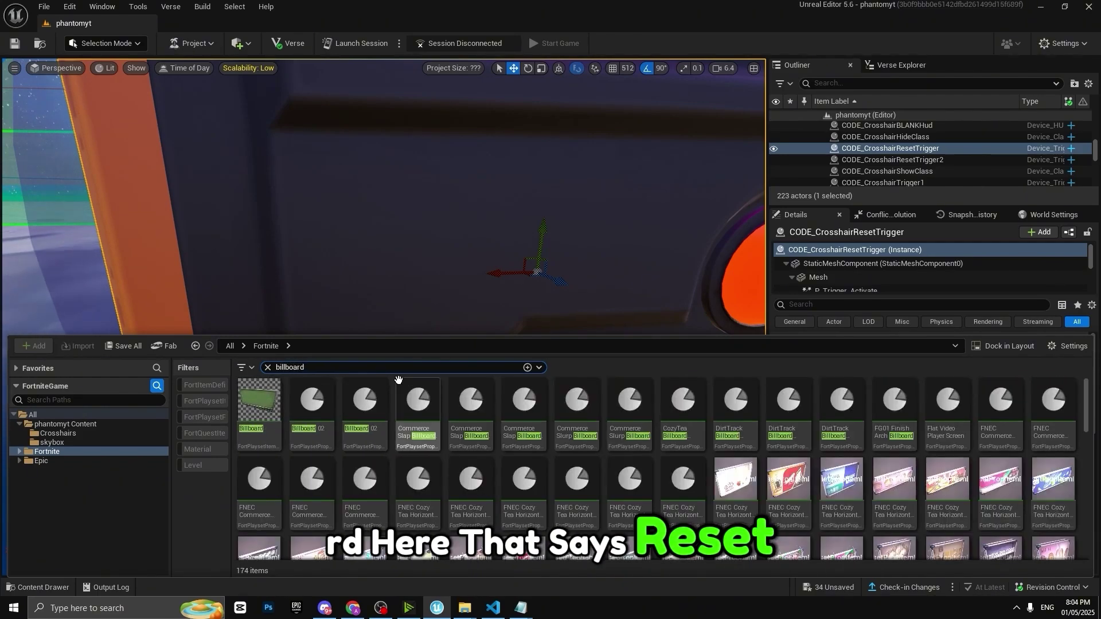
pyautogui.moveTo(259, 404); pyautogui.dragTo(421, 326)
pyautogui.scroll(-5, 406, 315)
# Rotate the new billboard 180° about its vertical axis so its text faces the wooden floor
pyautogui.press('e')
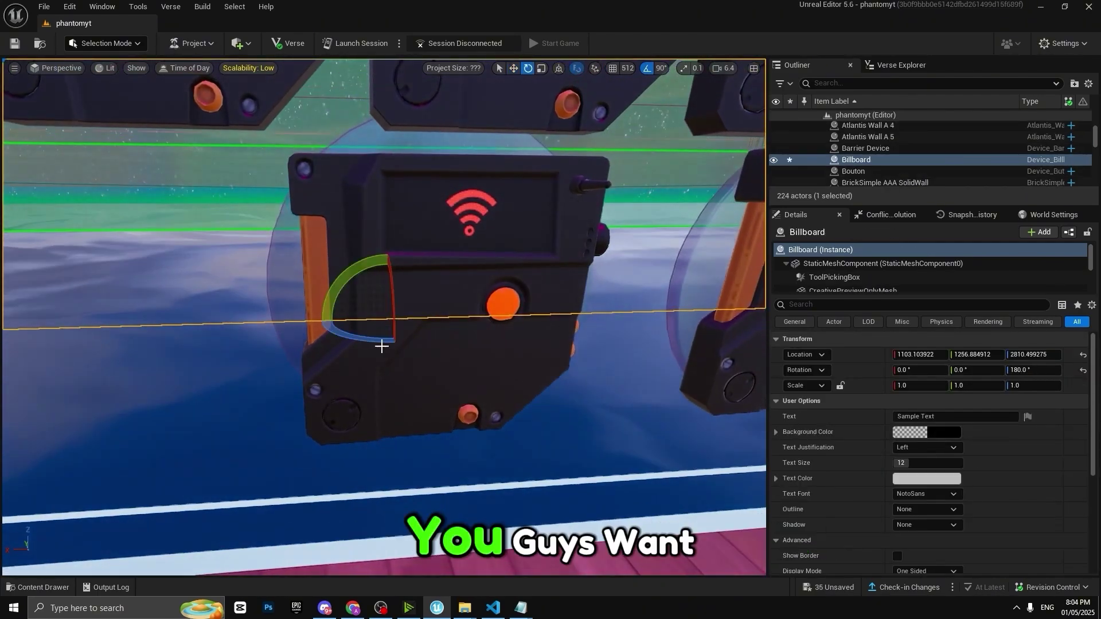
pyautogui.scroll(-5, 402, 321)
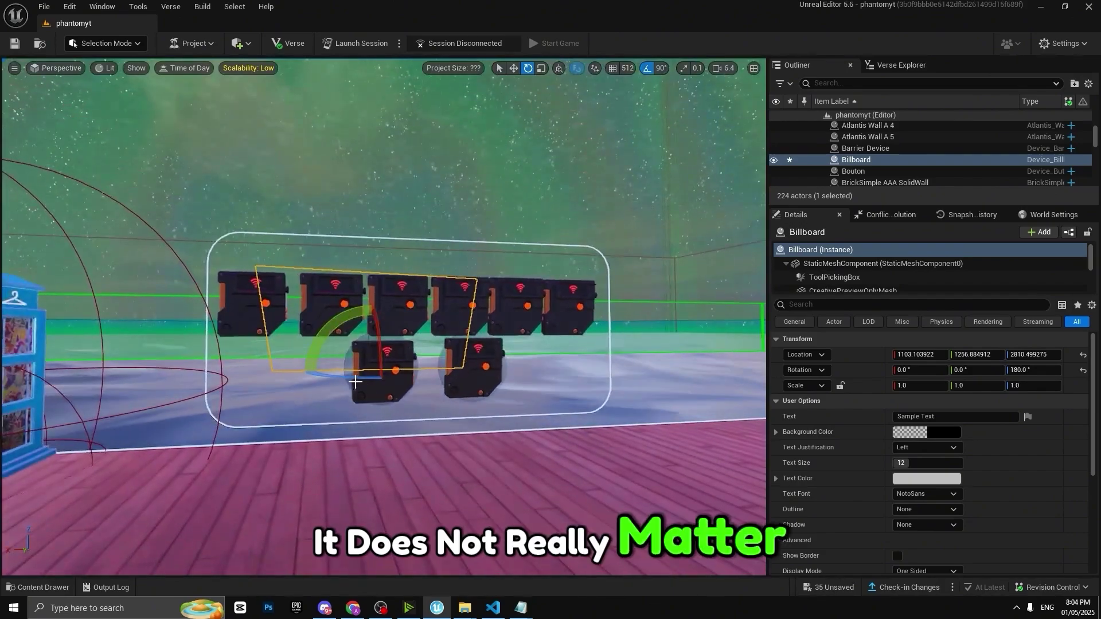
pyautogui.moveTo(321, 401); pyautogui.dragTo(367, 396)
# Make the billboard read RESET CROSSHAIR, centered, size 15, Roboto, with a Light outline, and move it in front of the reset trigger
pyautogui.press('w')
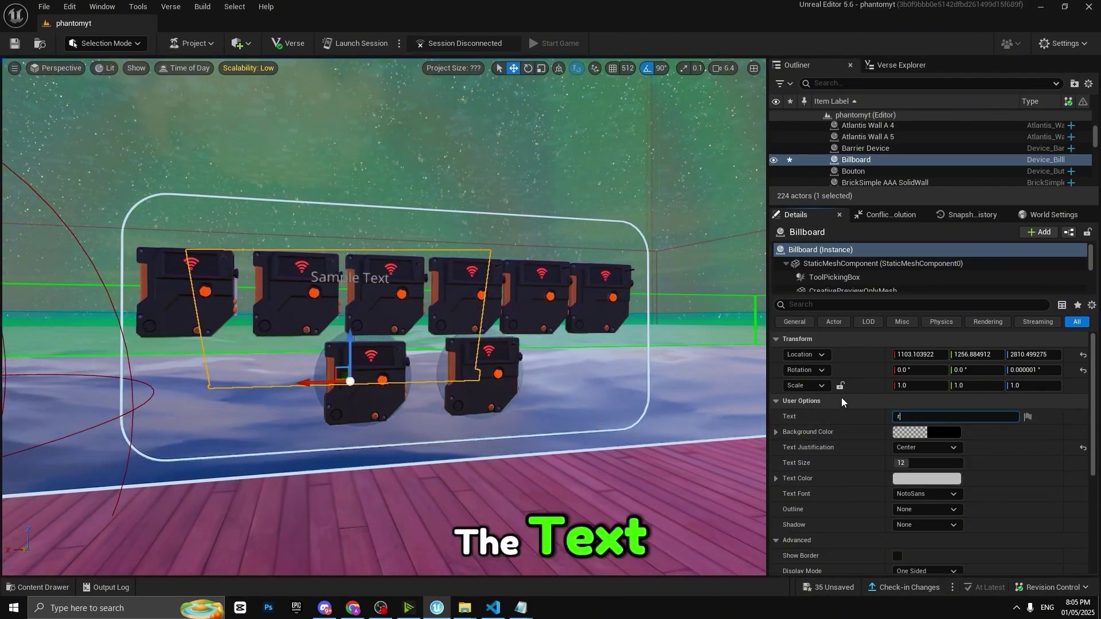
pyautogui.write('r')
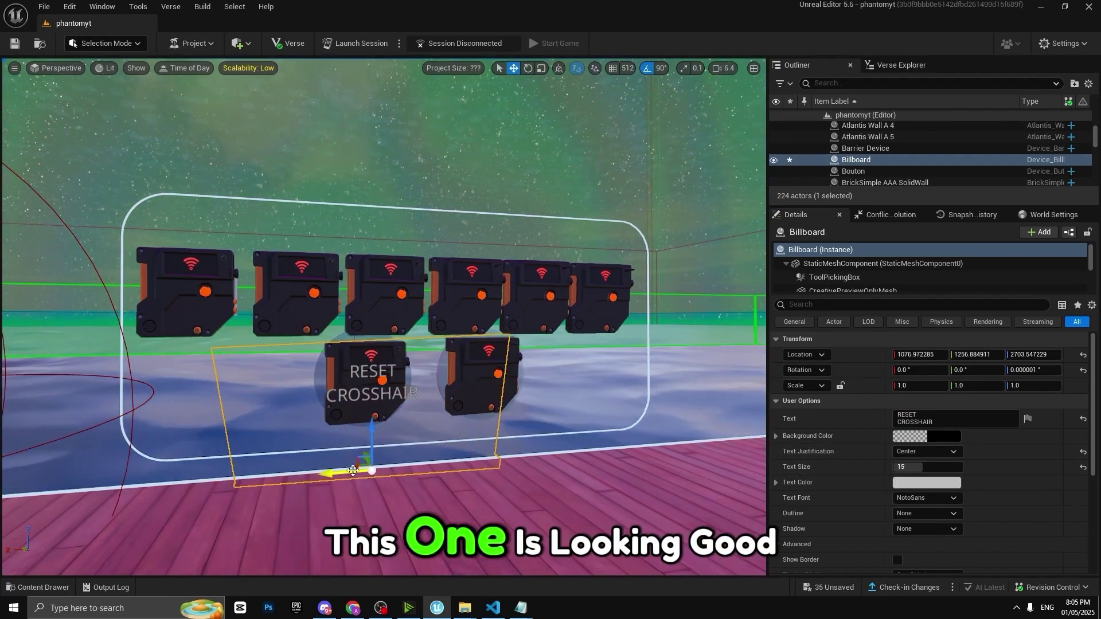
pyautogui.click(933, 509)
pyautogui.click(926, 513)
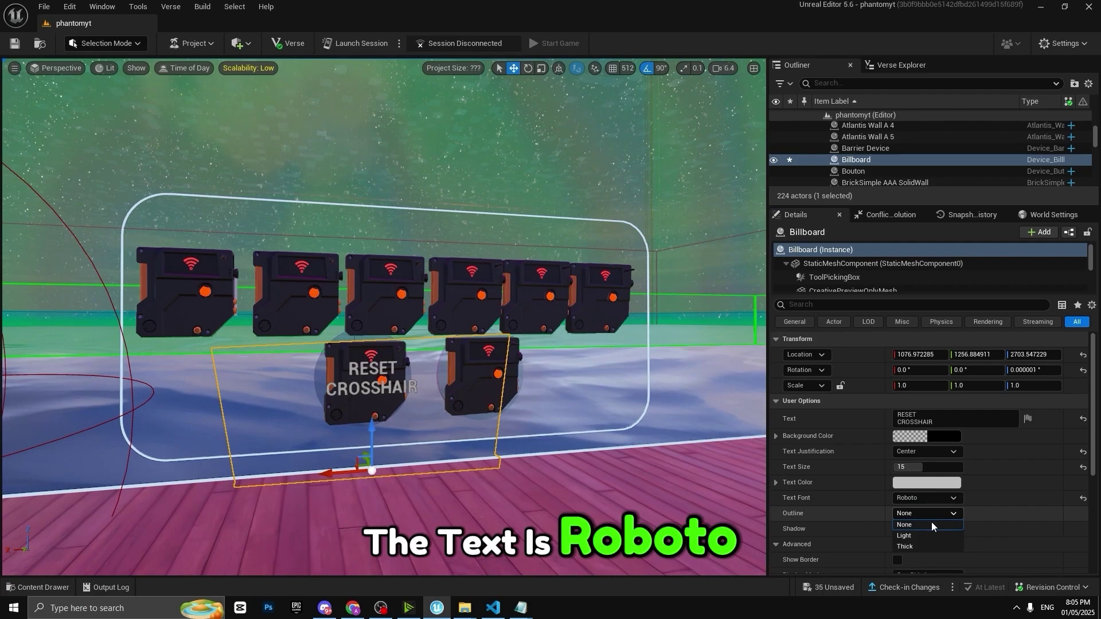
pyautogui.click(904, 537)
pyautogui.moveTo(418, 441); pyautogui.dragTo(418, 441, button='right')
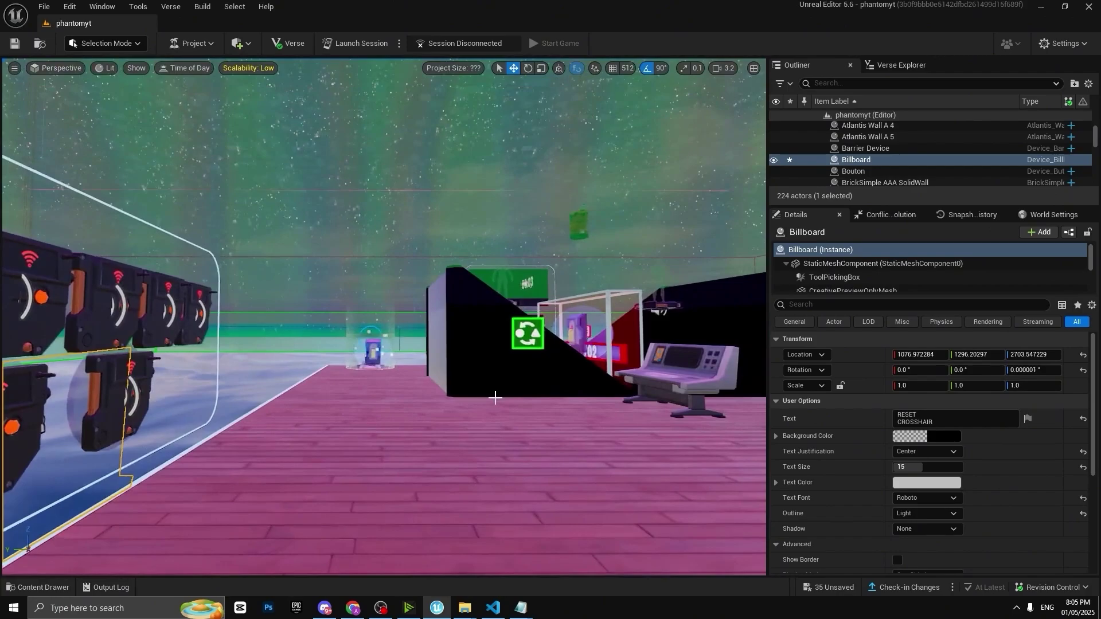
# Look around the arena and search the level's actors for "TELE" to find the teleporter
pyautogui.click(493, 367)
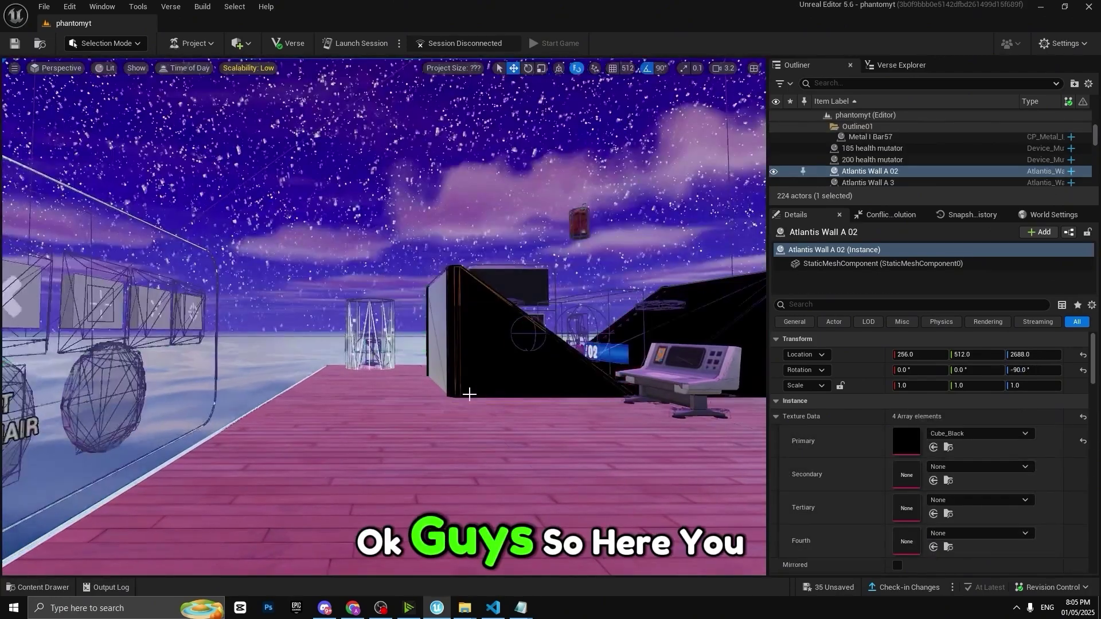
pyautogui.moveTo(467, 393); pyautogui.dragTo(467, 393, button='right')
pyautogui.press('w')
pyautogui.scroll(1, 466, 393)
pyautogui.press('s')
pyautogui.press('w')
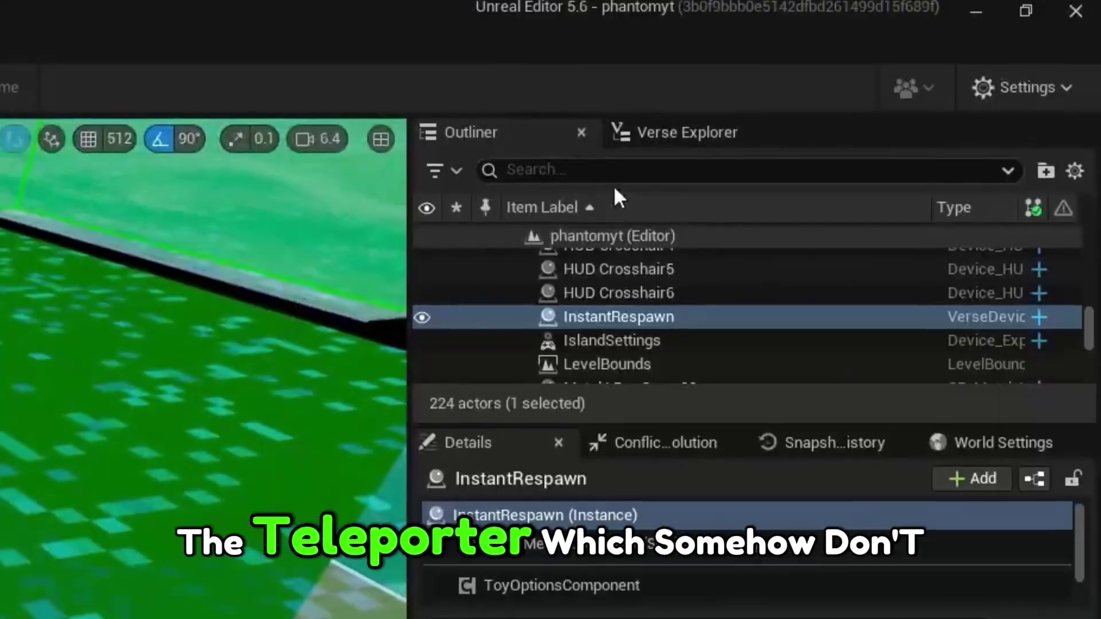
pyautogui.click(573, 170)
pyautogui.write('TELE')
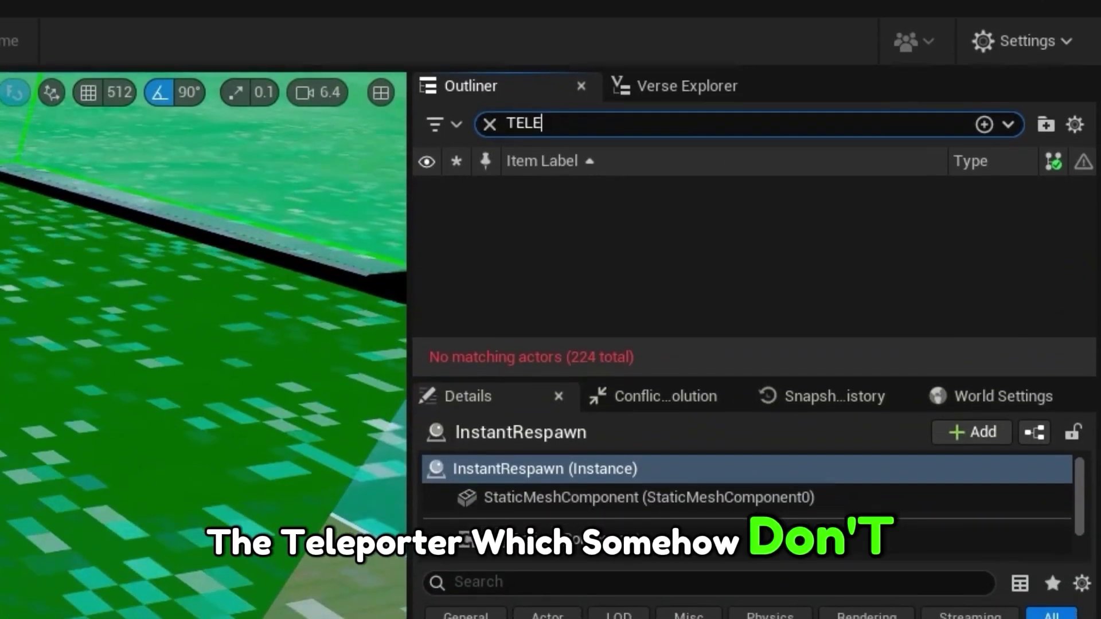
# Search the Fortnite content for "elim" and place an Elimination Manager on the wooden floor beside the console
pyautogui.moveTo(203, 344); pyautogui.dragTo(203, 344, button='right')
pyautogui.moveTo(3, 445); pyautogui.dragTo(34, 447, button='right')
pyautogui.click(922, 401)
pyautogui.moveTo(602, 321); pyautogui.dragTo(539, 367, button='right')
pyautogui.hotkey('ctrl', 'space')
pyautogui.moveTo(310, 329); pyautogui.dragTo(247, 333, button='right')
pyautogui.hotkey('ctrl', 'space')
pyautogui.moveTo(315, 370); pyautogui.dragTo(243, 368)
pyautogui.write('elim')
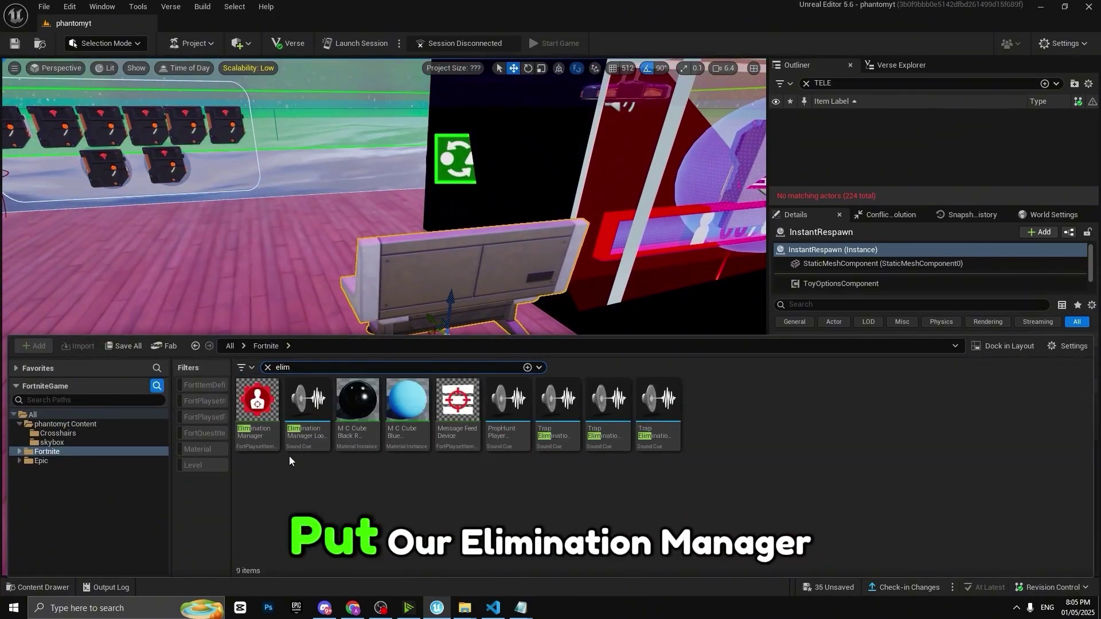
pyautogui.moveTo(264, 422); pyautogui.dragTo(493, 407)
pyautogui.moveTo(585, 421); pyautogui.dragTo(636, 444, button='right')
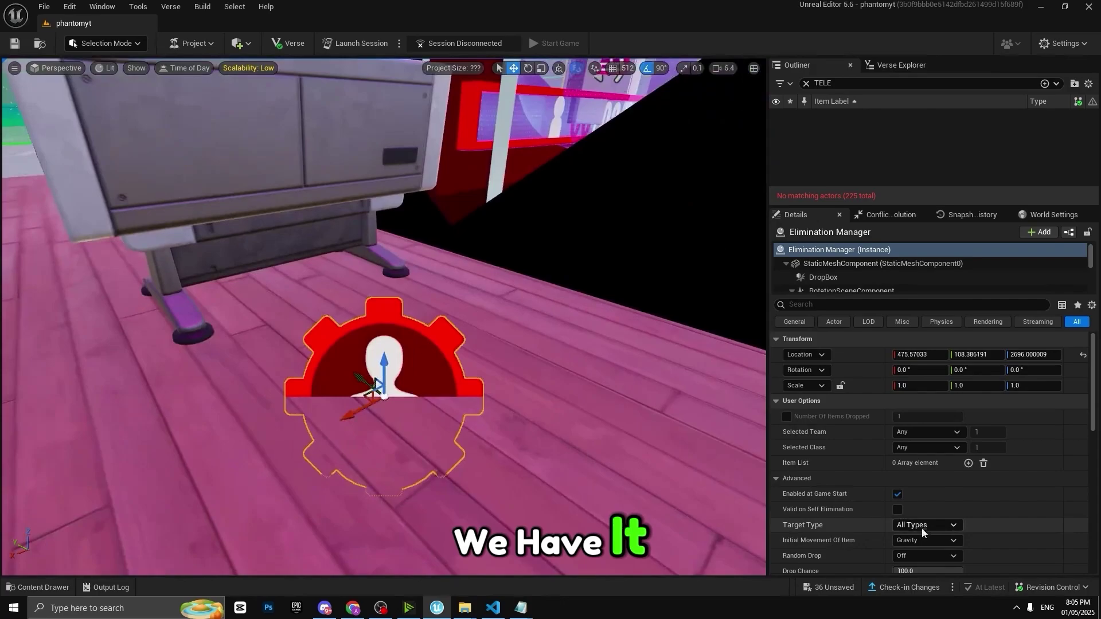